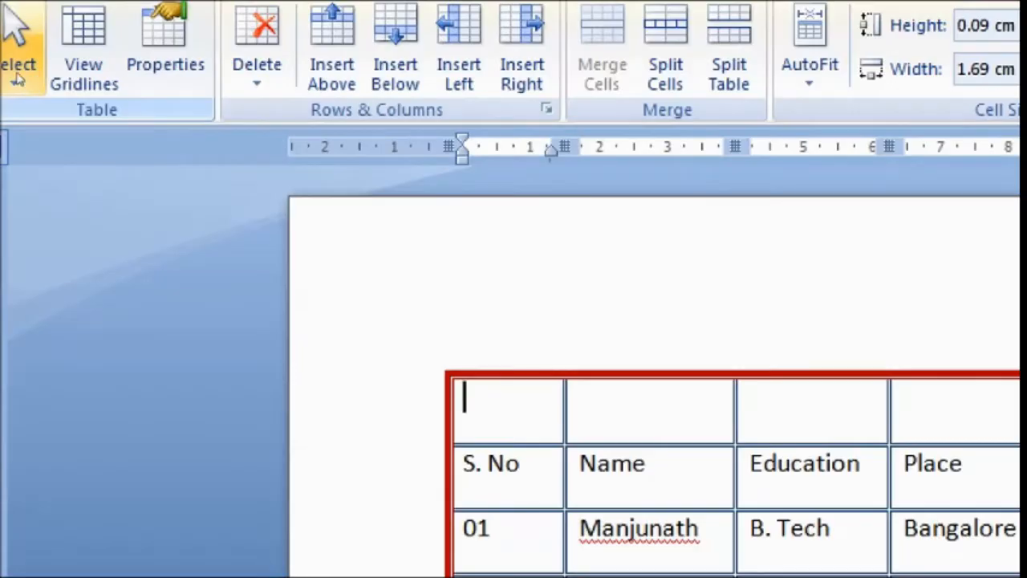
left_click(5, 85)
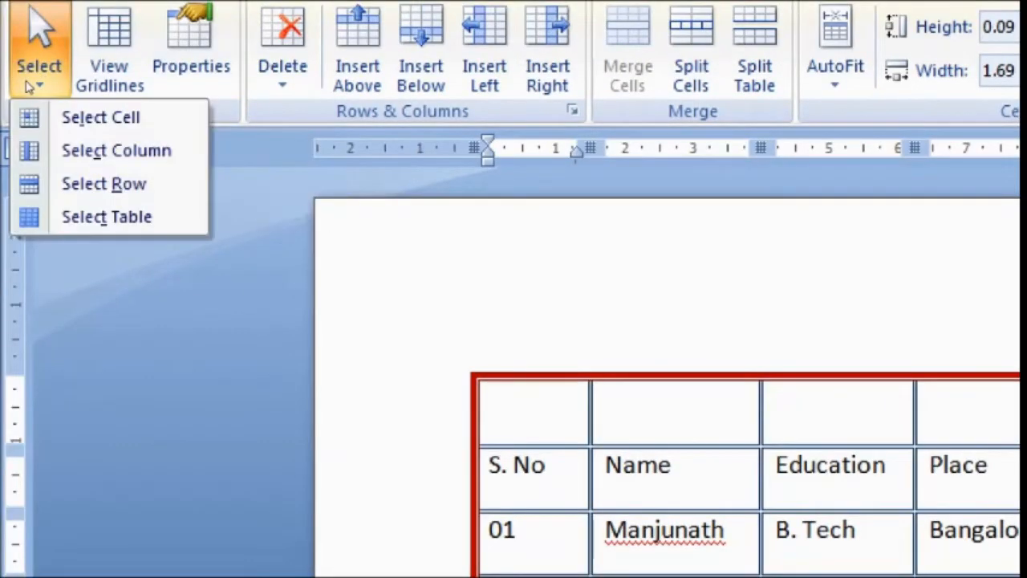
key("Down")
key("Down")
key("Down")
key("Down")
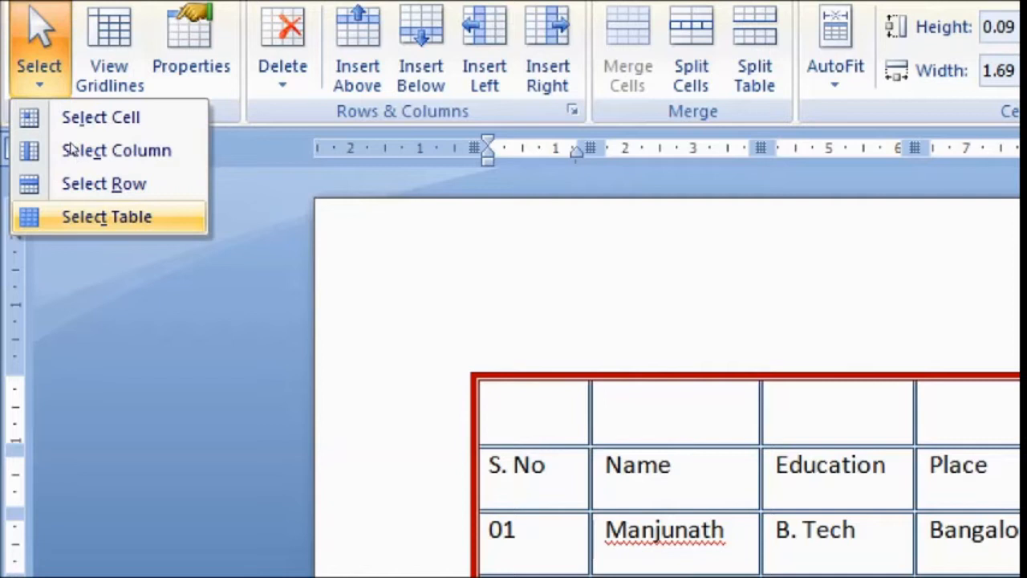
left_click(232, 232)
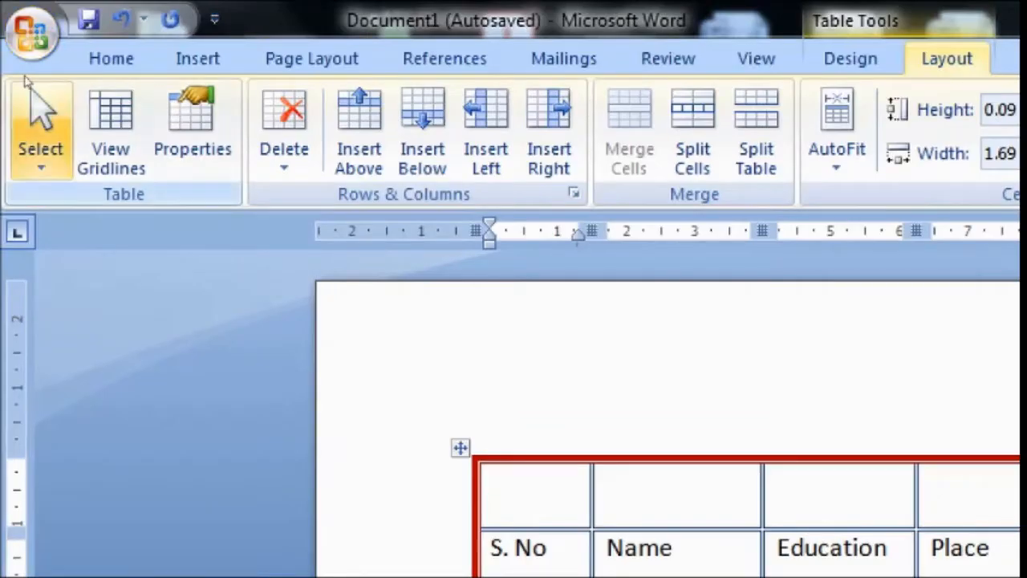
Select the first cell of the table's empty top row with the table's Select Cell command.
left_click(32, 8)
key("Down")
key("Down")
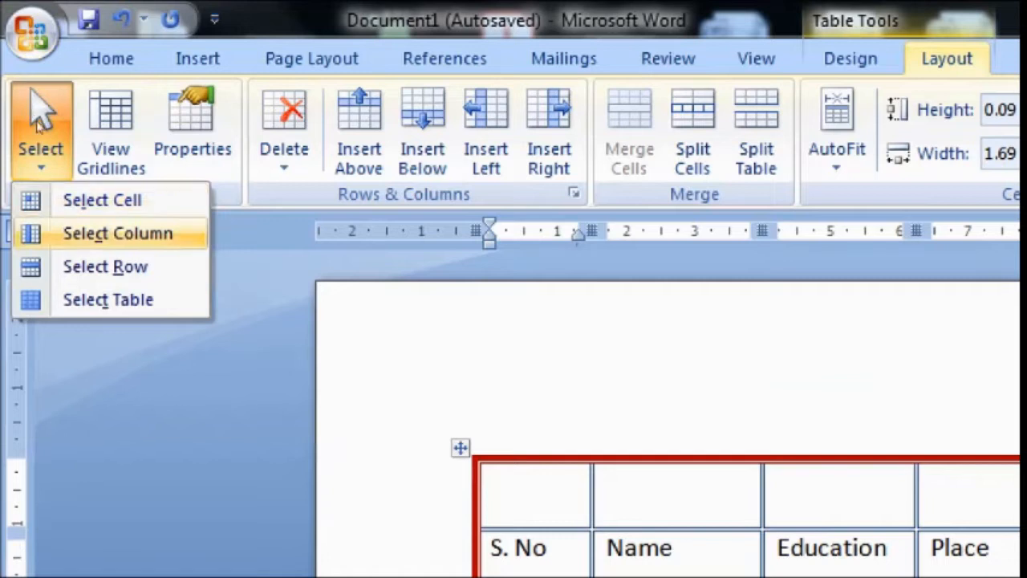
key("Up")
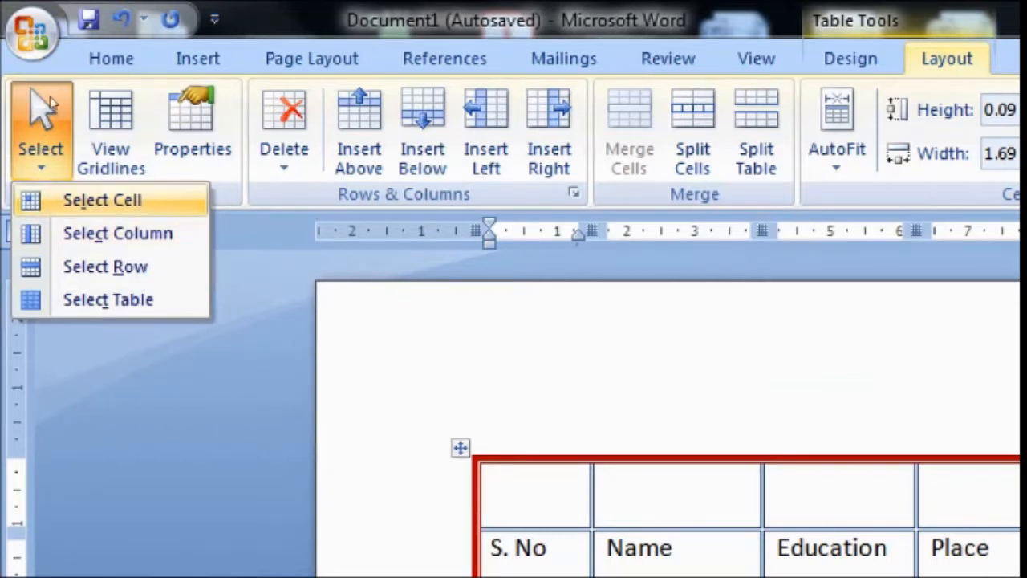
key("Return")
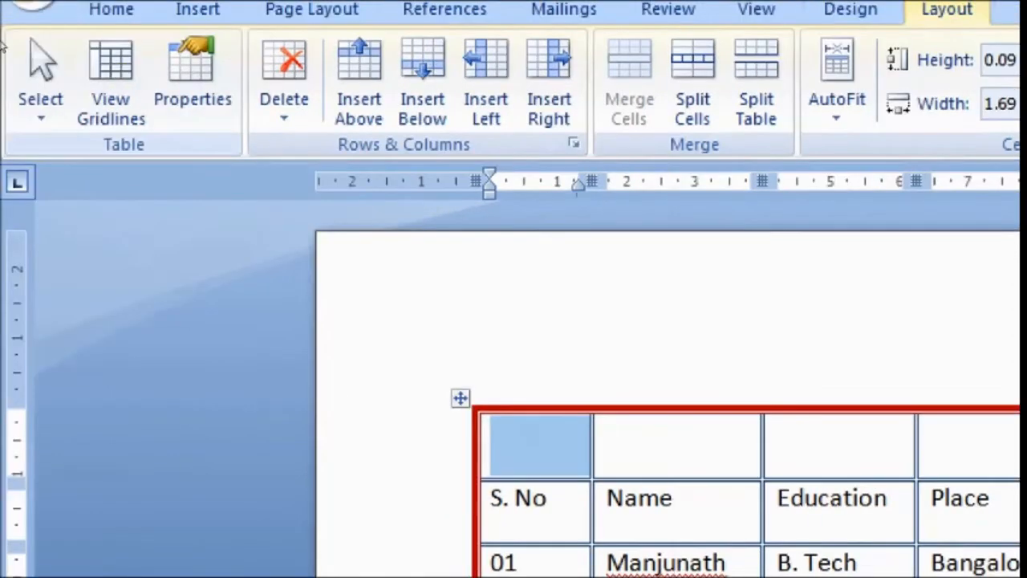
Select the table's entire first column, the one containing S. No, with the Select Column command.
left_click(41, 105)
key("Down")
key("Down")
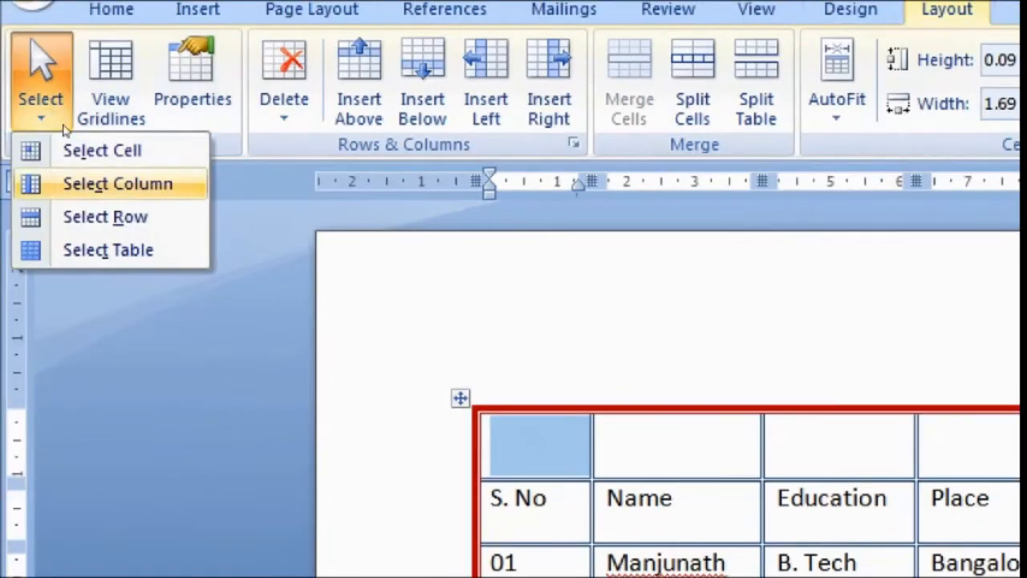
key("Return")
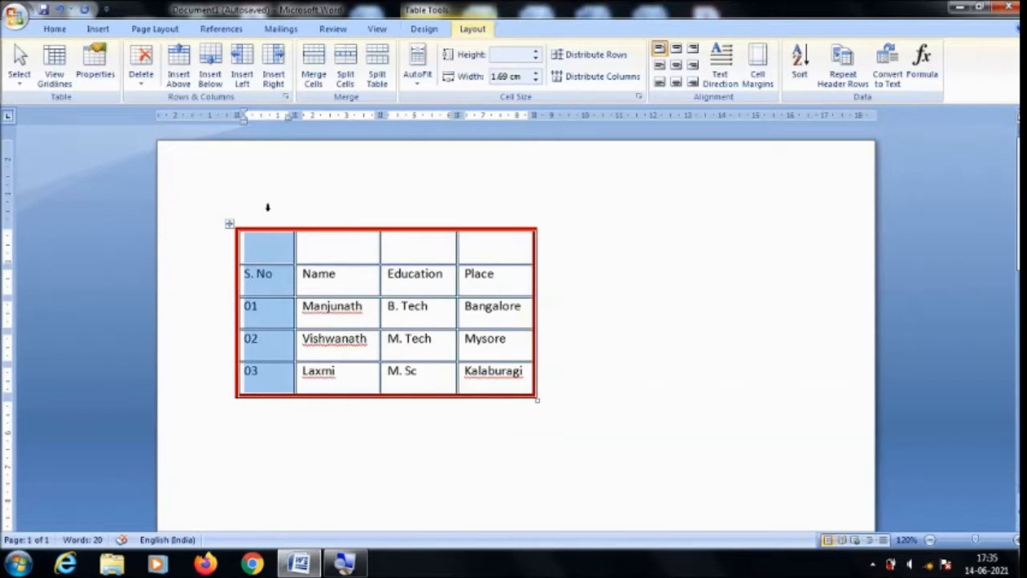
Place the cursor in the first cell of the top row and select the entire table.
left_click(274, 250)
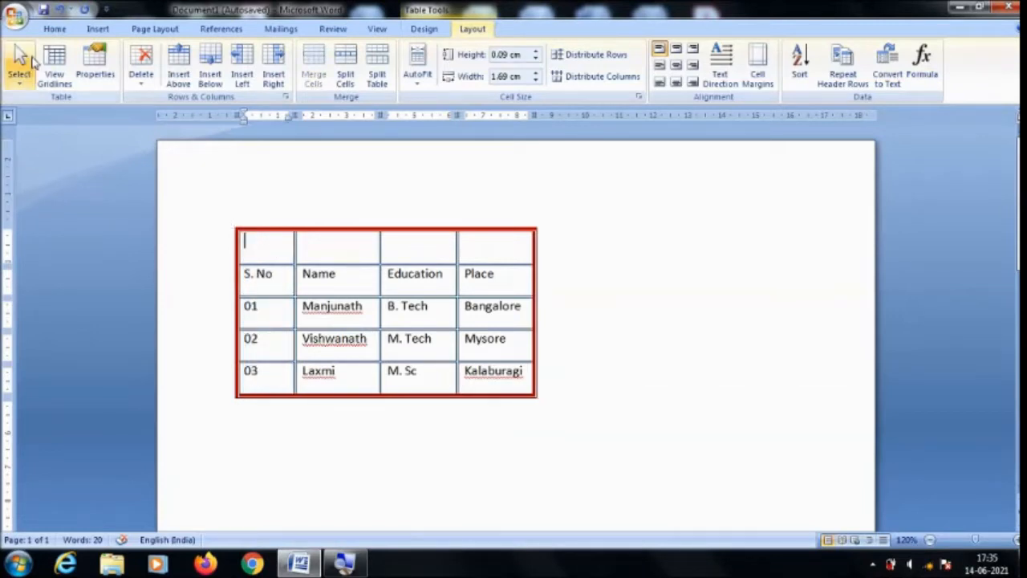
left_click(19, 68)
left_click(50, 151)
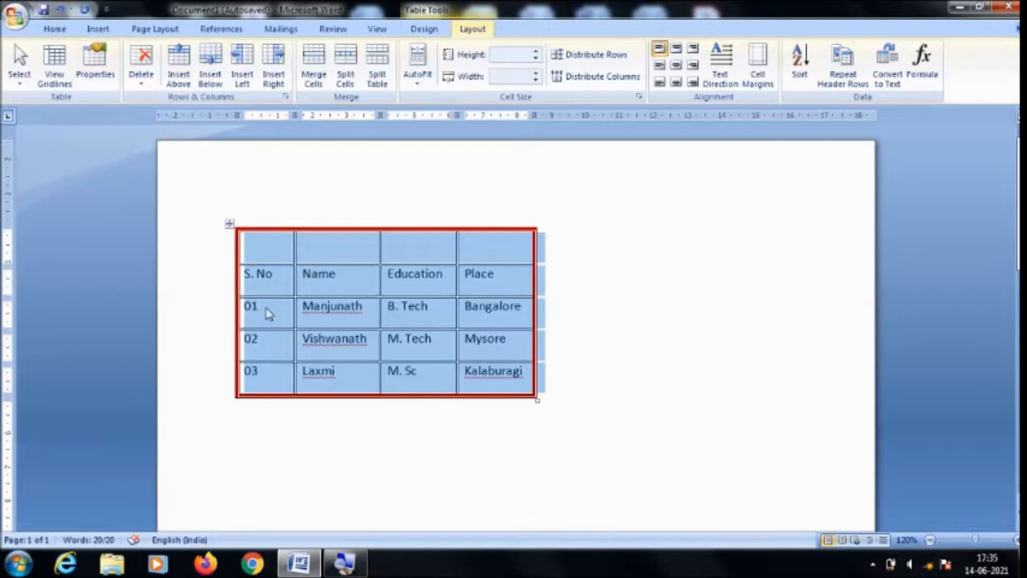
Generate sample paragraphs directly below the table with =rand().
left_click(270, 418)
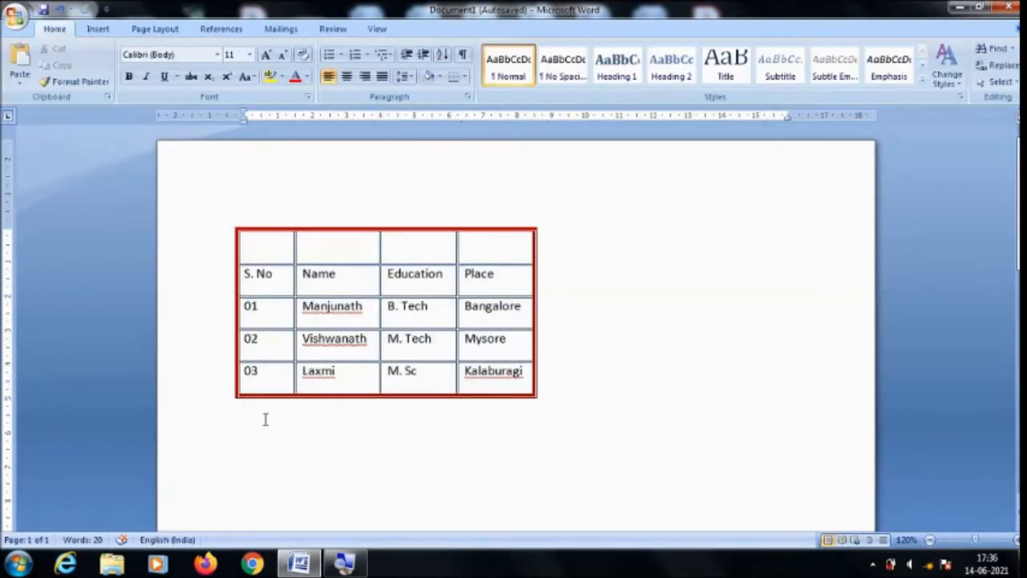
type("=rand()")
key("Return")
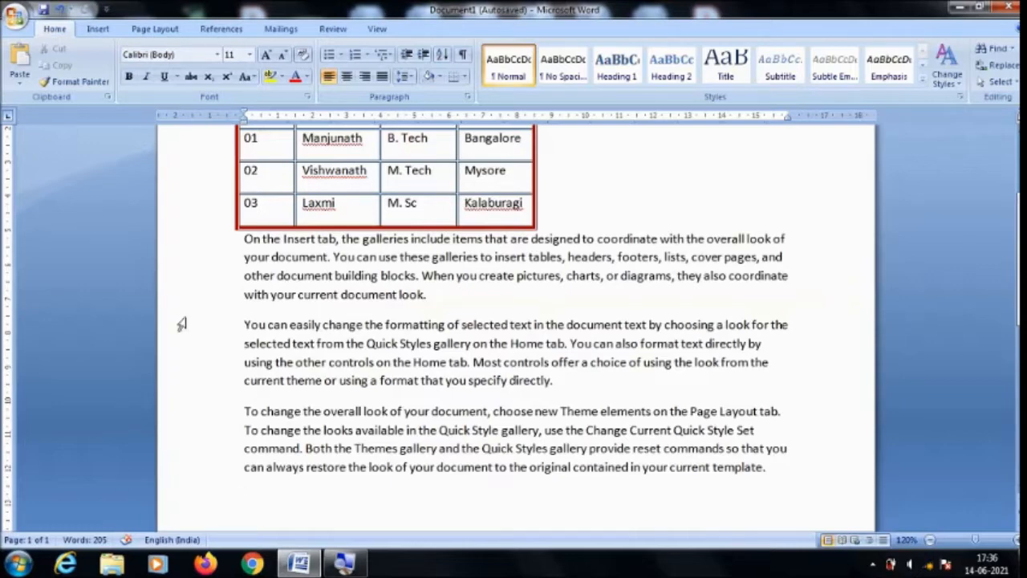
Place the cursor in the top row's second cell and examine the alignment and text wrapping options in Table Properties.
scroll(184, 324, "up", 3)
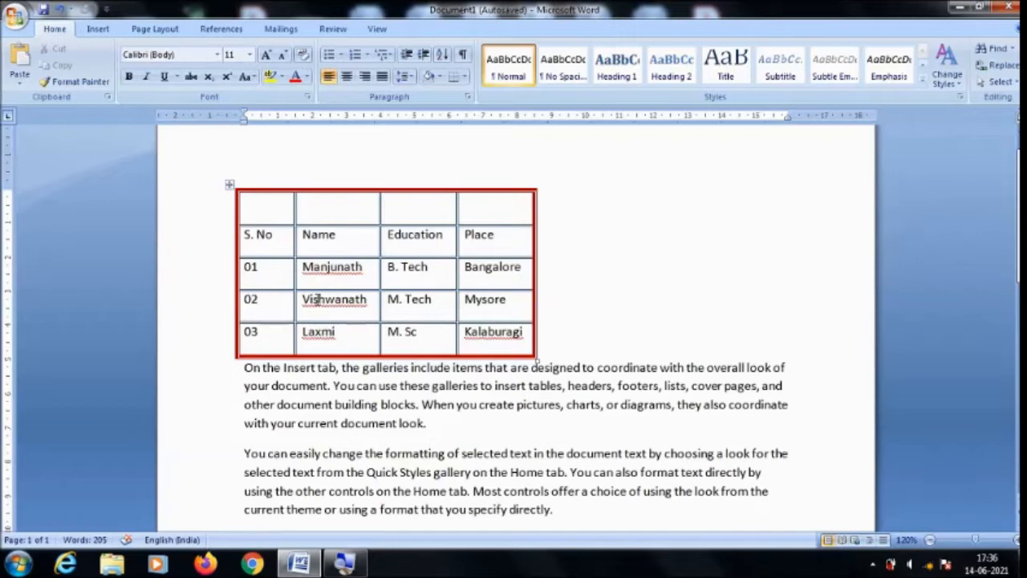
scroll(342, 231, "down", 3)
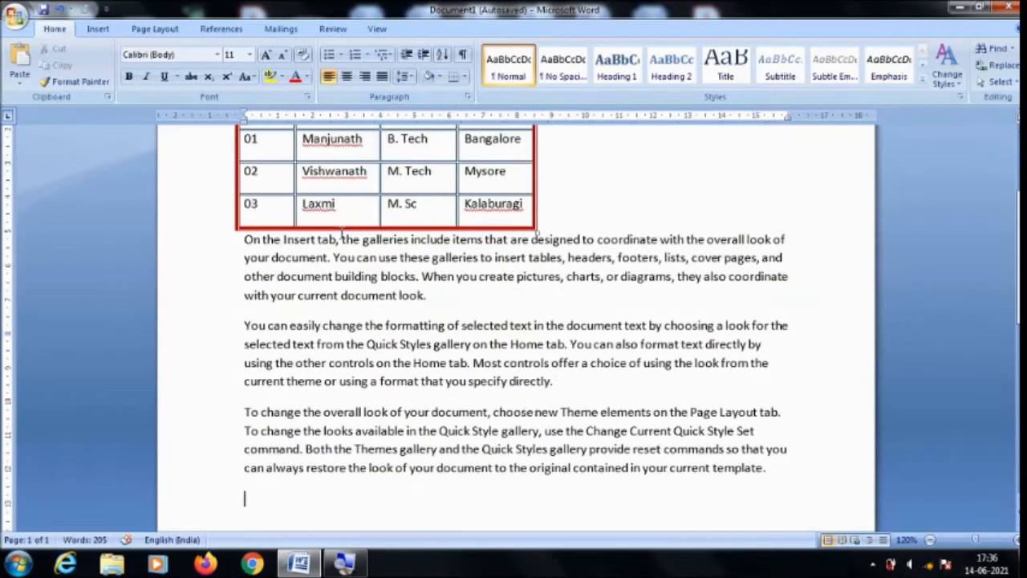
scroll(354, 215, "up", 4)
left_click(343, 243)
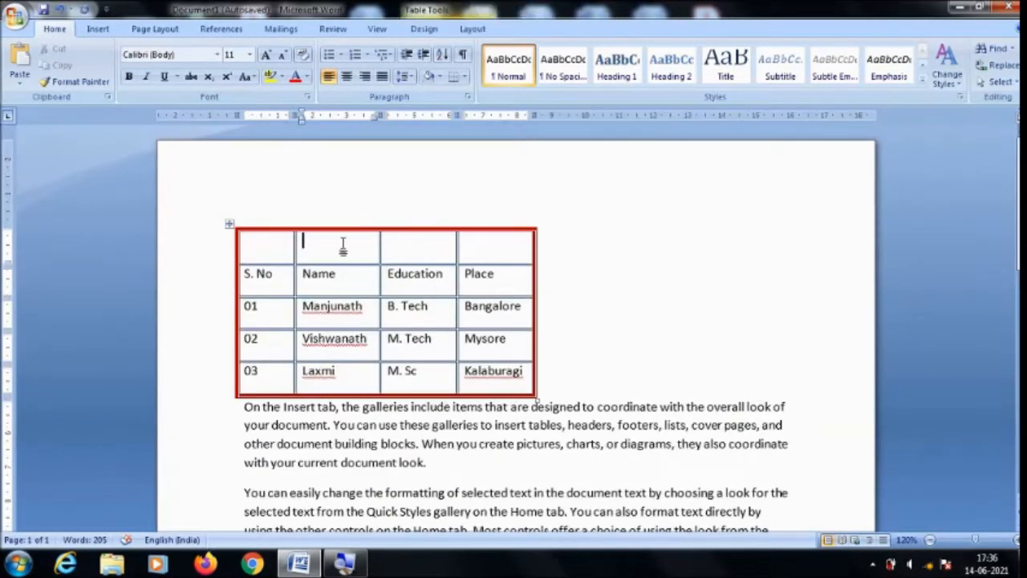
left_click(475, 31)
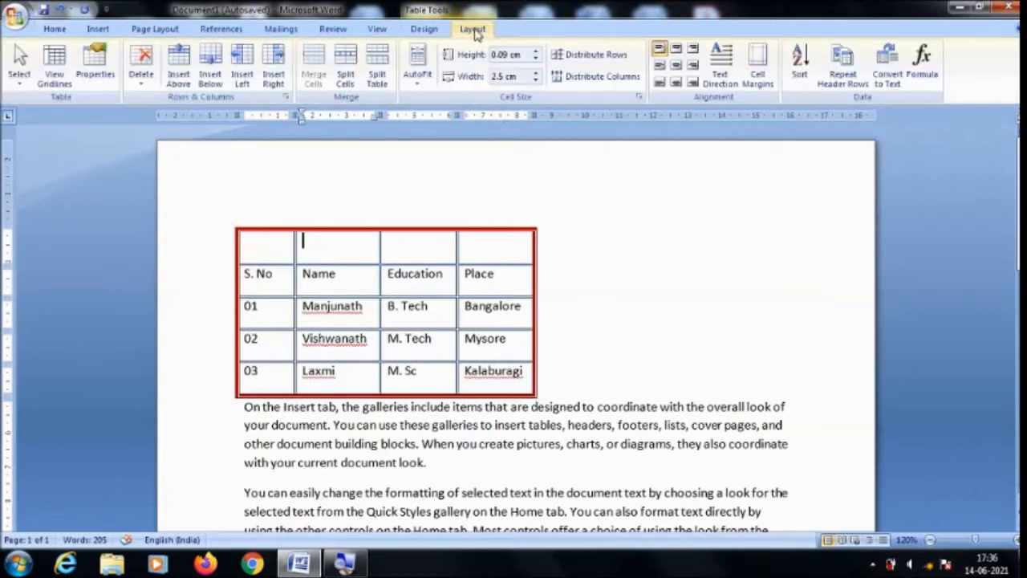
left_click(96, 76)
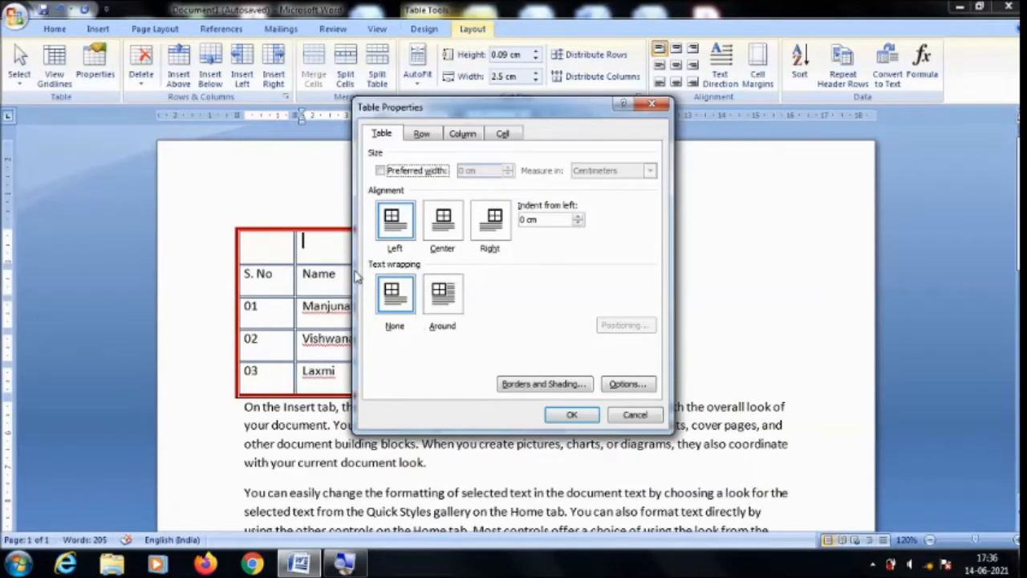
left_click(564, 415)
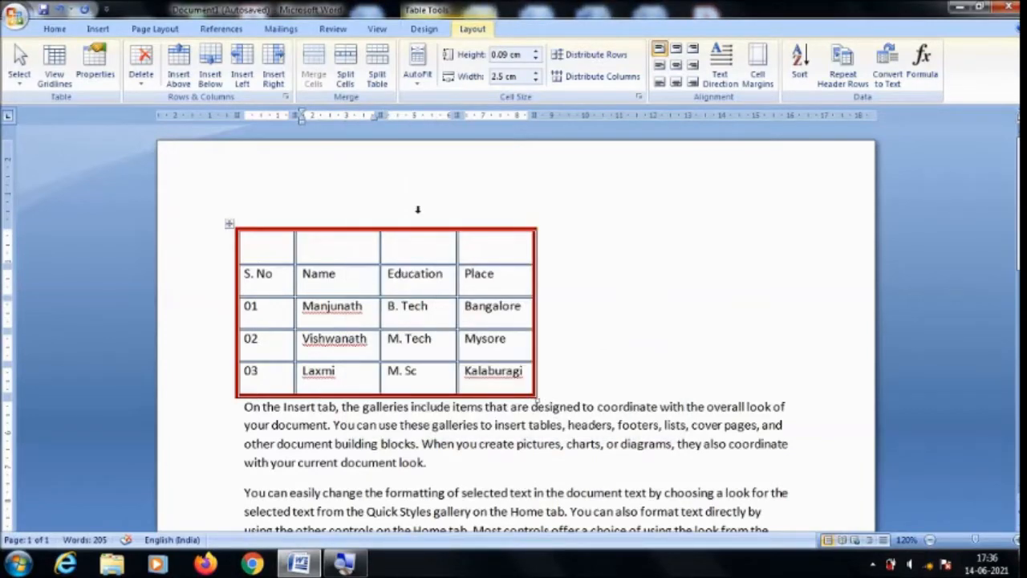
Set the table's alignment on the page to Center, with text wrapping left at None.
left_click(94, 64)
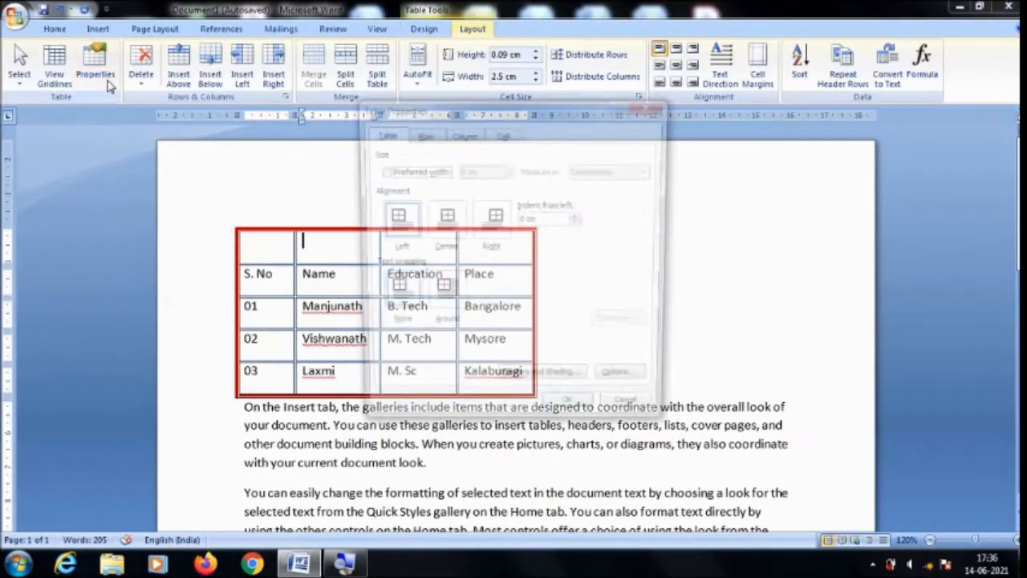
left_click(453, 232)
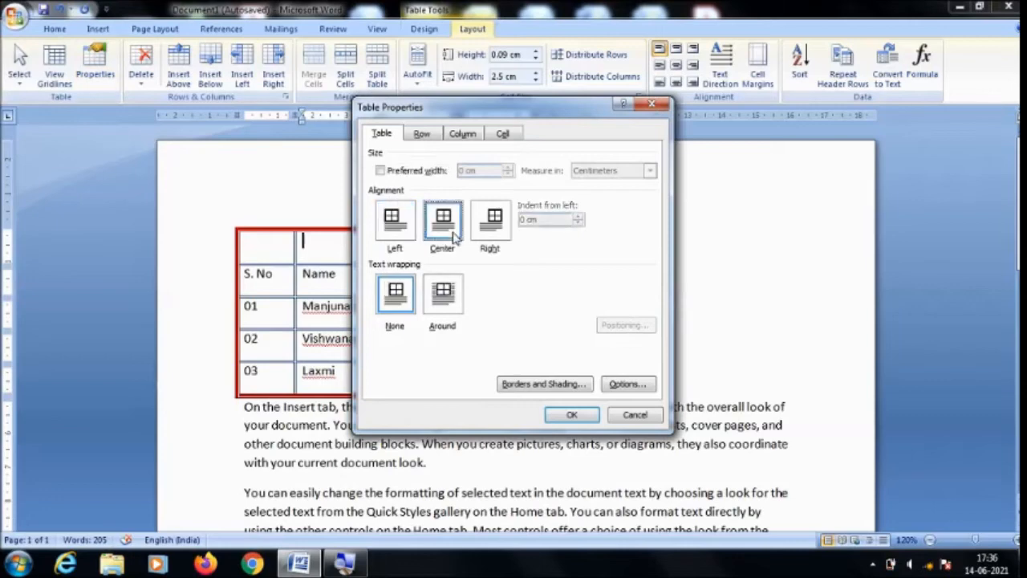
left_click(567, 415)
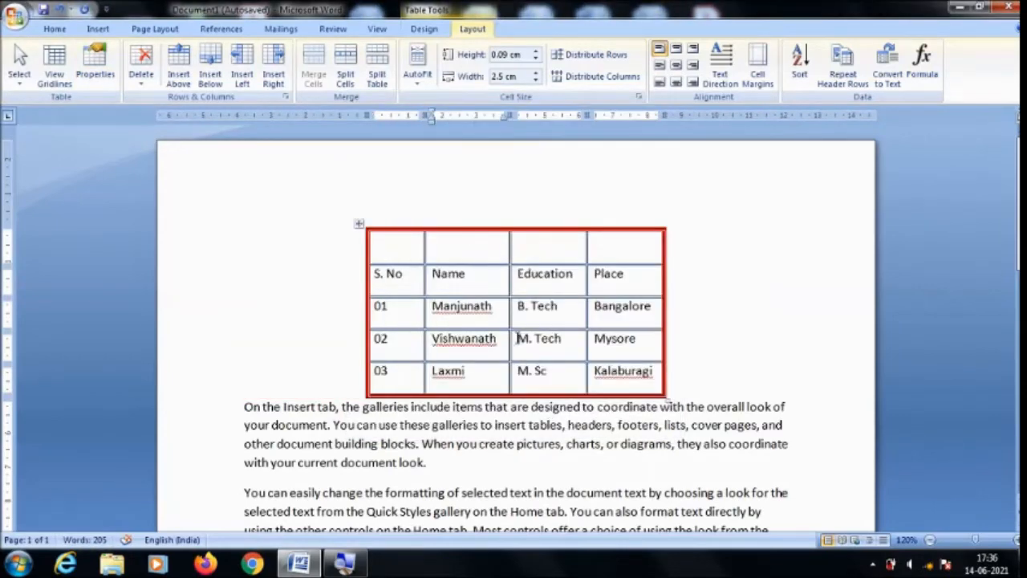
Change the table's alignment to Right in Table Properties, keeping text wrapping at None.
left_click(105, 84)
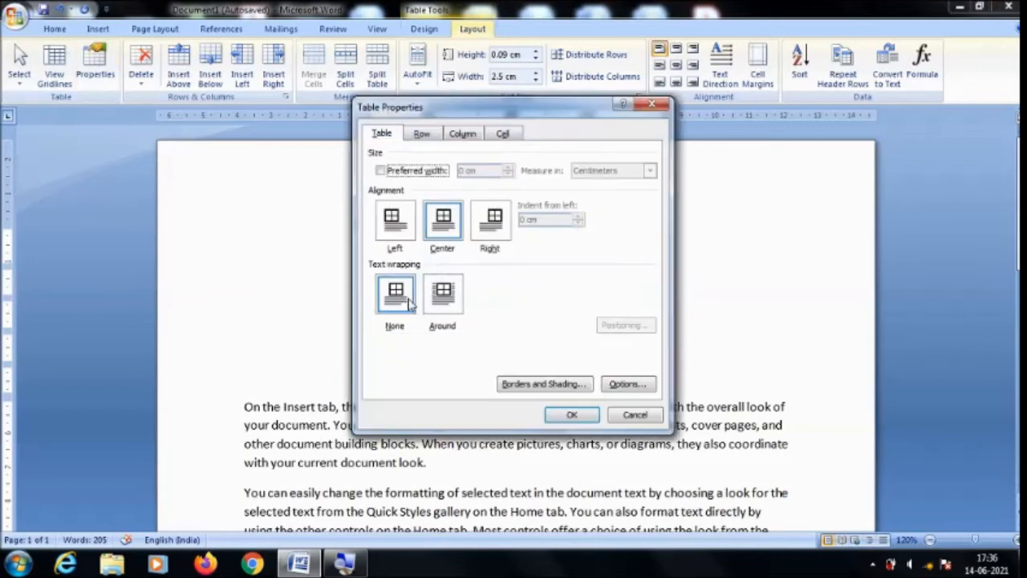
left_click(495, 232)
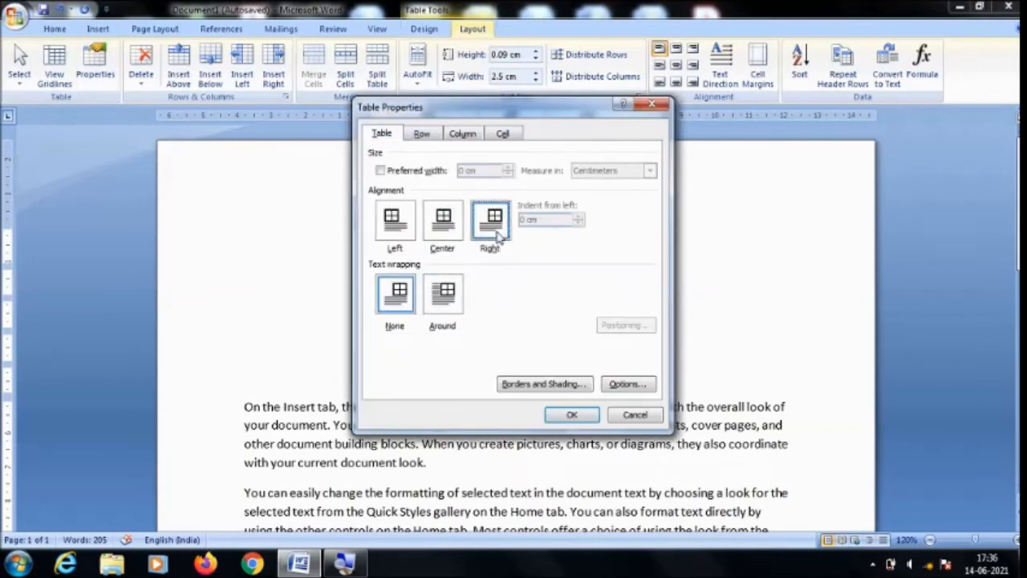
left_click(568, 414)
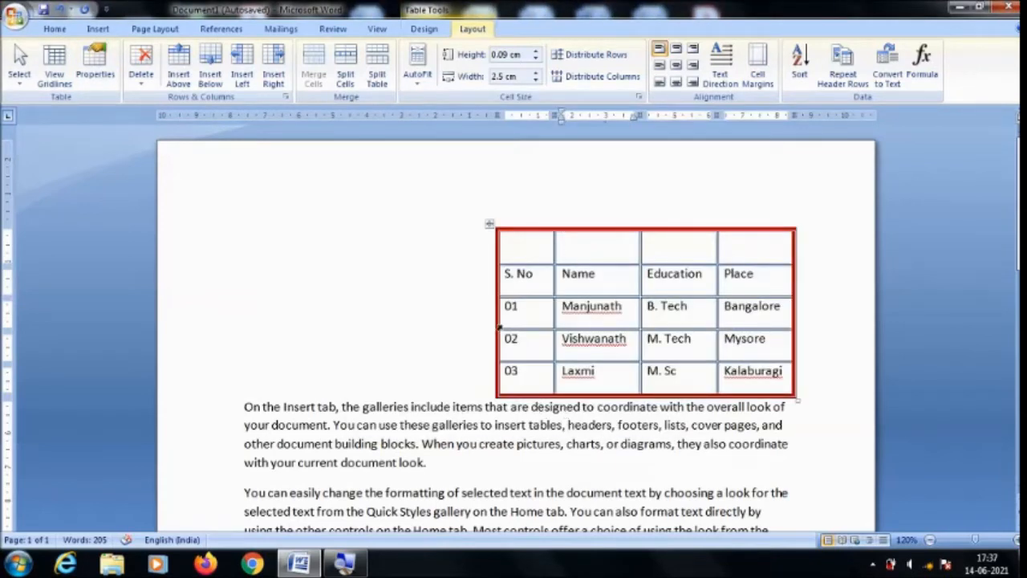
Set the table's alignment back to Left with a 0 cm indent.
left_click(110, 70)
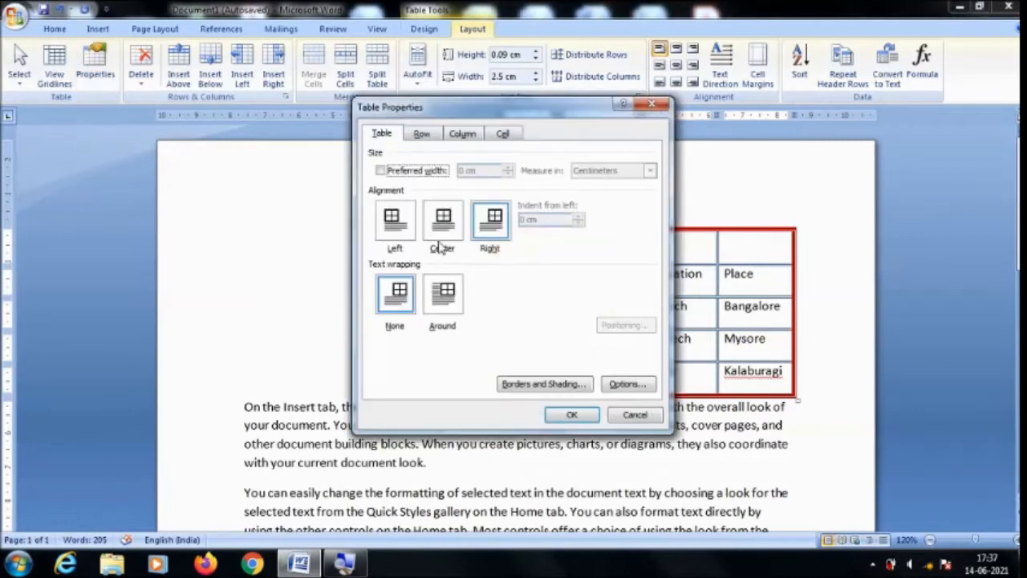
left_click(395, 224)
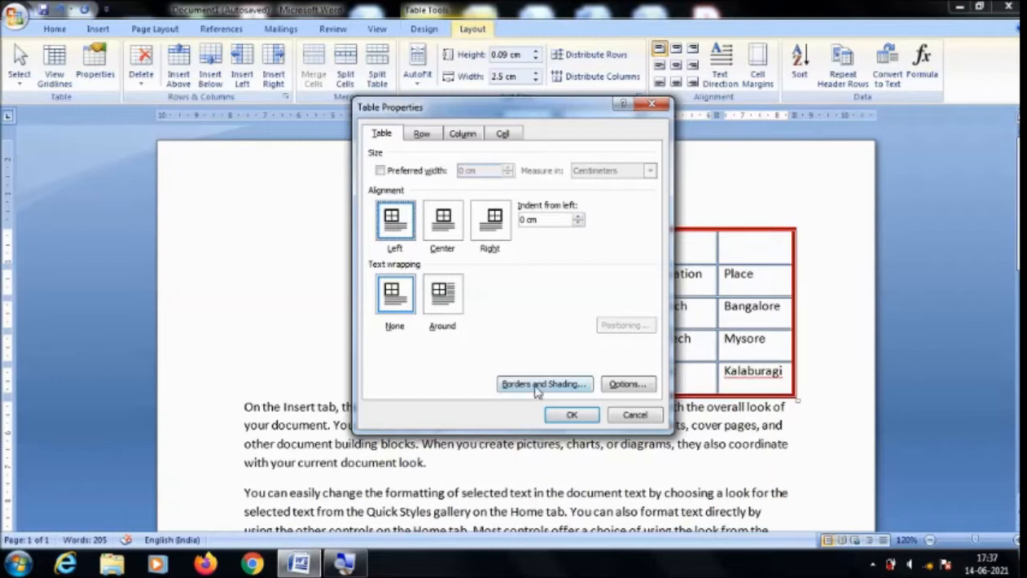
left_click(571, 414)
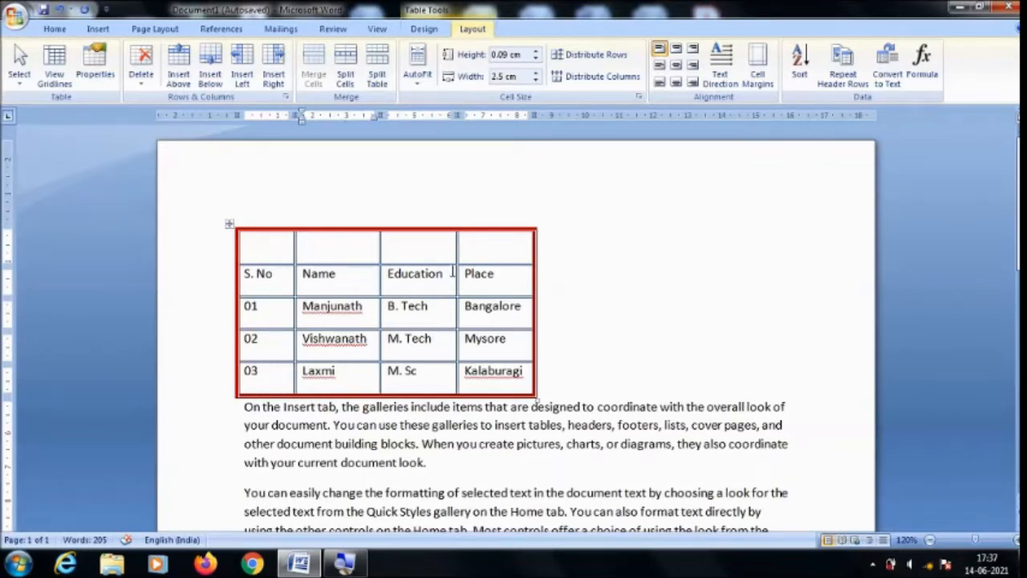
Set the table's text wrapping to Around so the sample paragraph flows beside it.
left_click(433, 307)
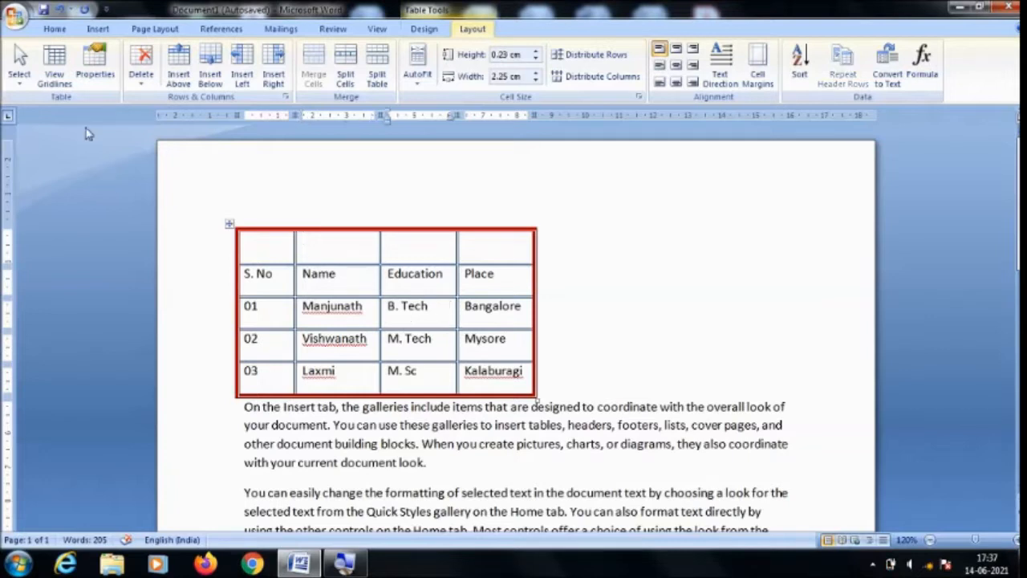
left_click(96, 74)
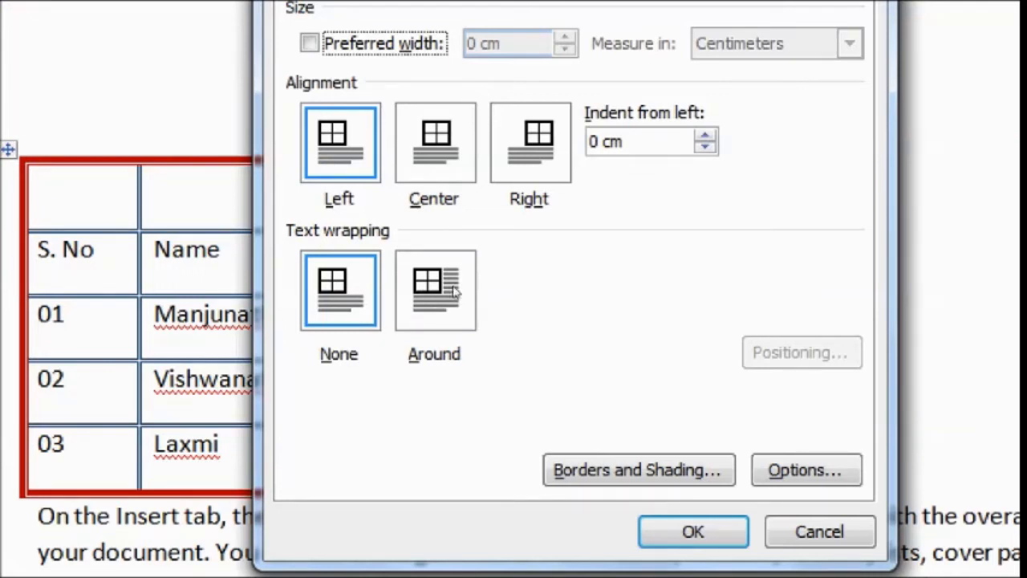
left_click(451, 309)
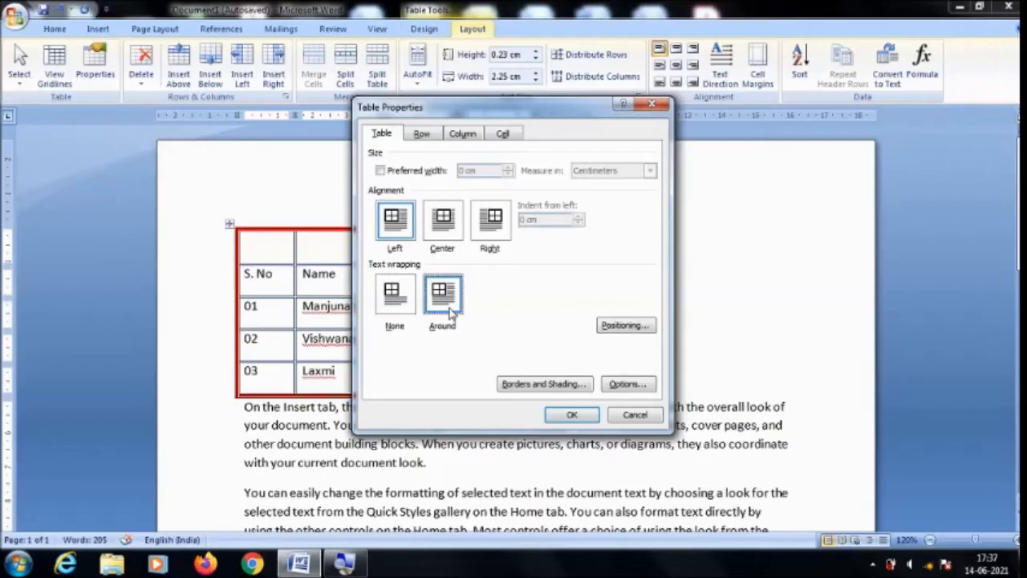
left_click(571, 414)
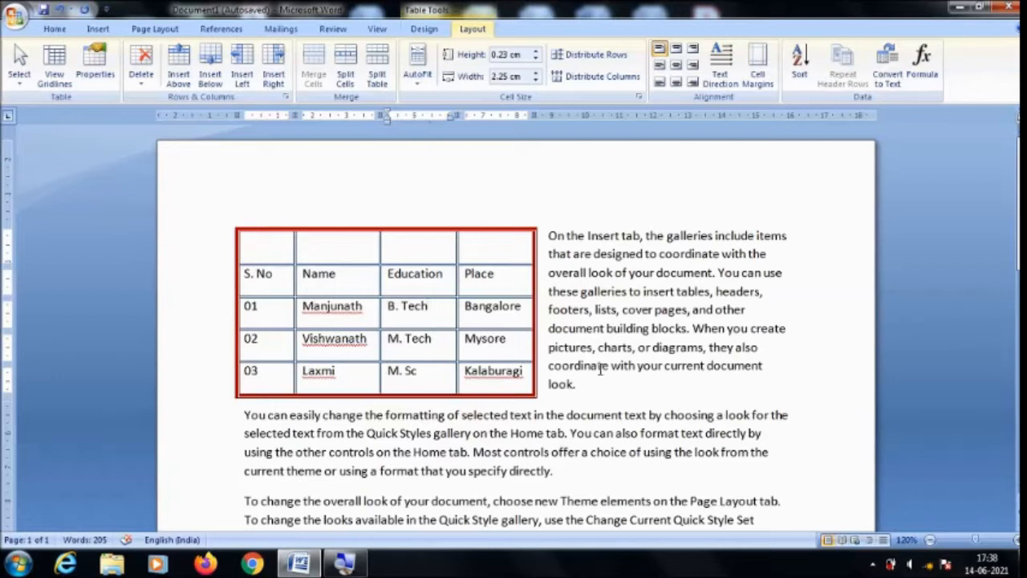
Center the table while keeping the Around text wrapping, so the paragraph flows on both sides.
left_click(365, 323)
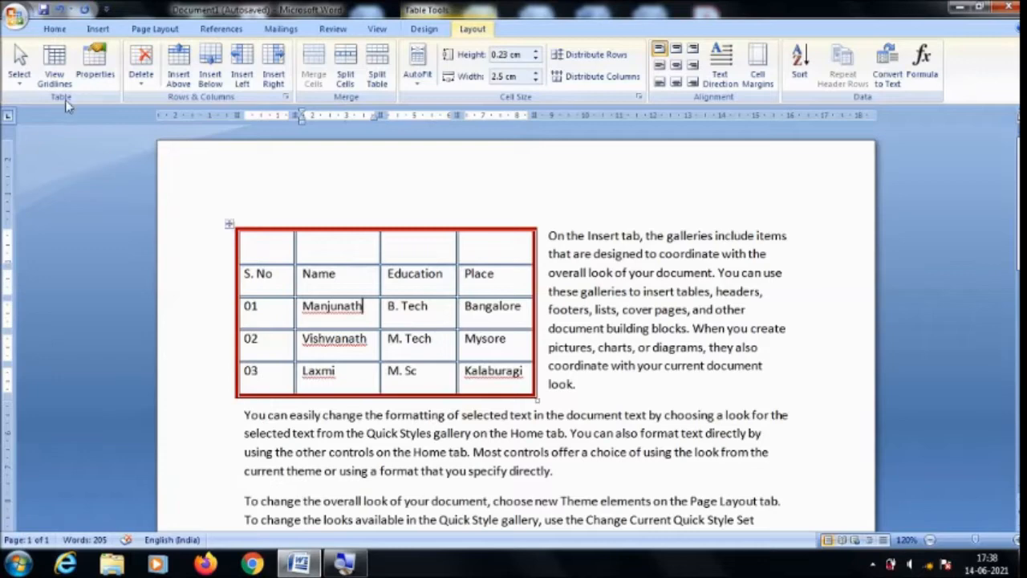
left_click(94, 81)
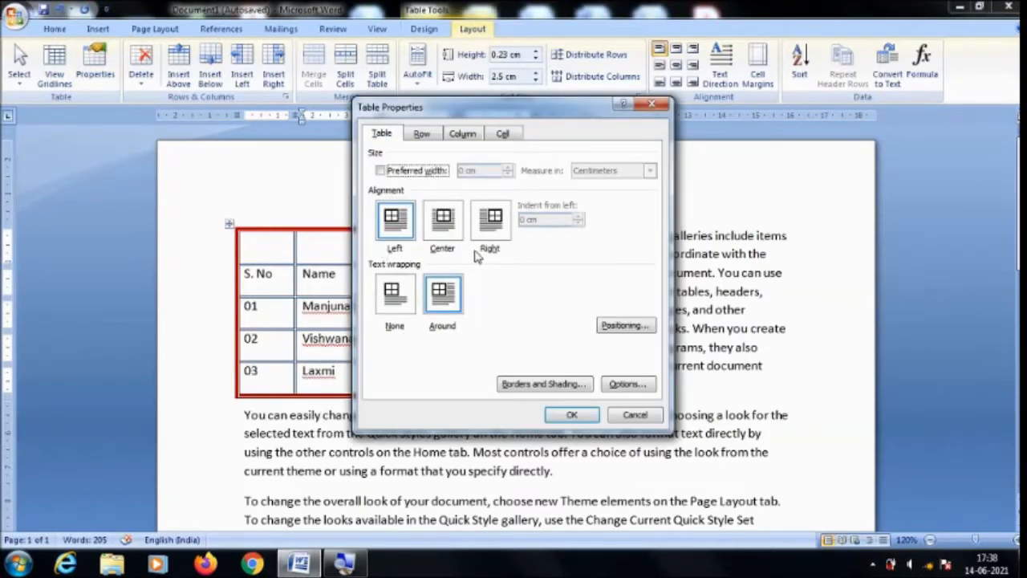
left_click(446, 226)
left_click(569, 417)
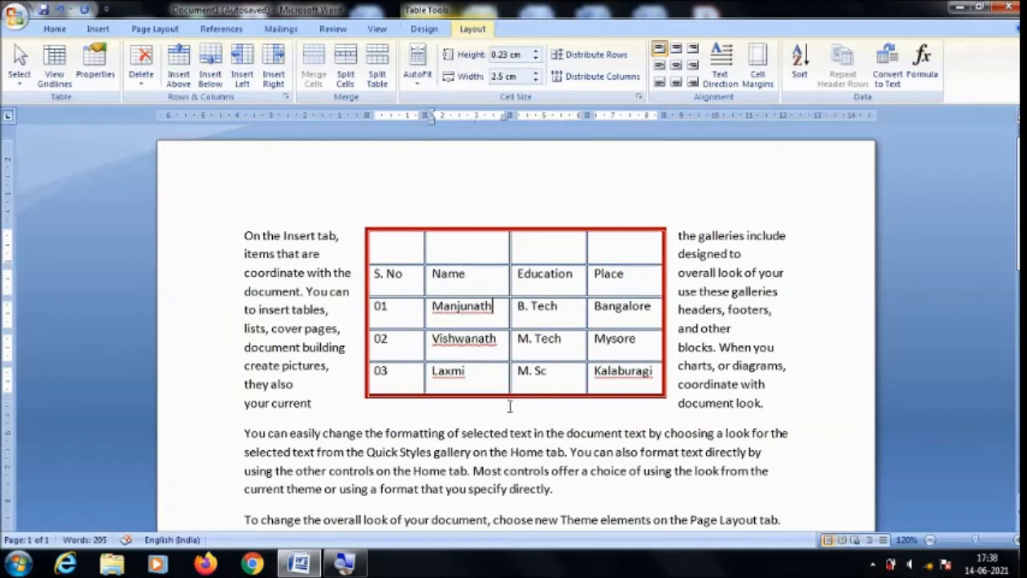
Align the table to the Right with Around text wrapping in Table Properties.
left_click(94, 68)
left_click(485, 228)
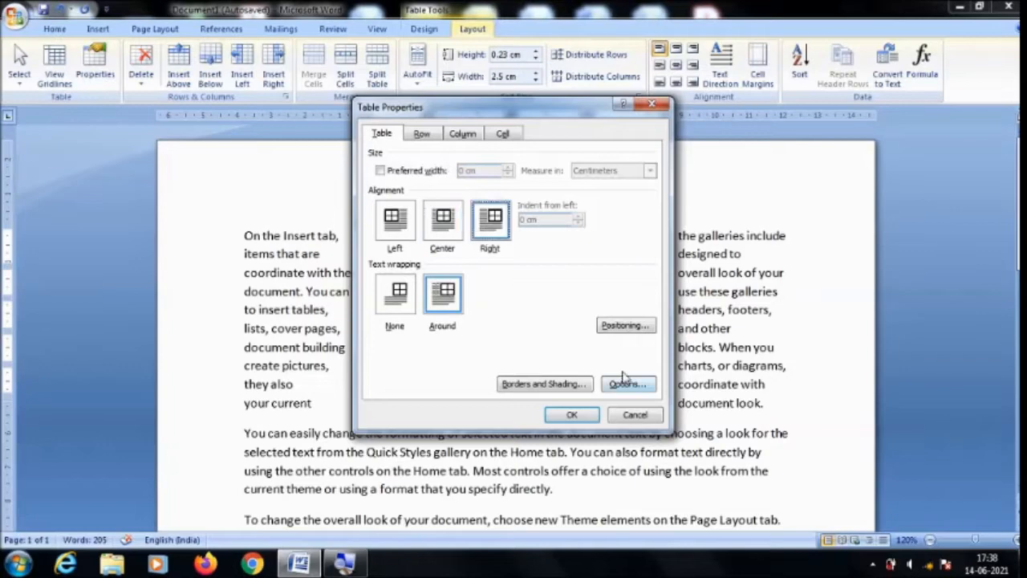
left_click(571, 415)
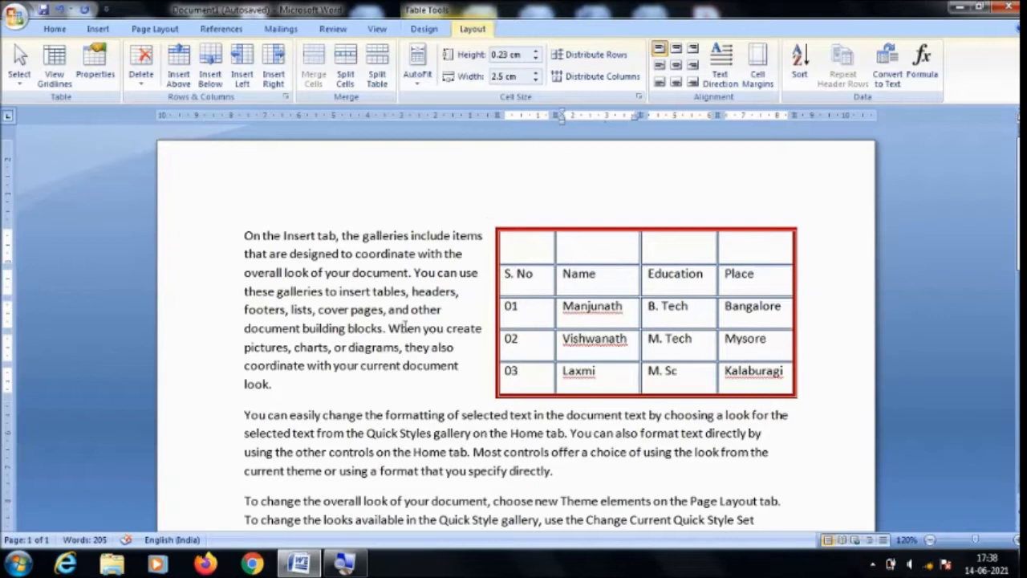
left_click(94, 73)
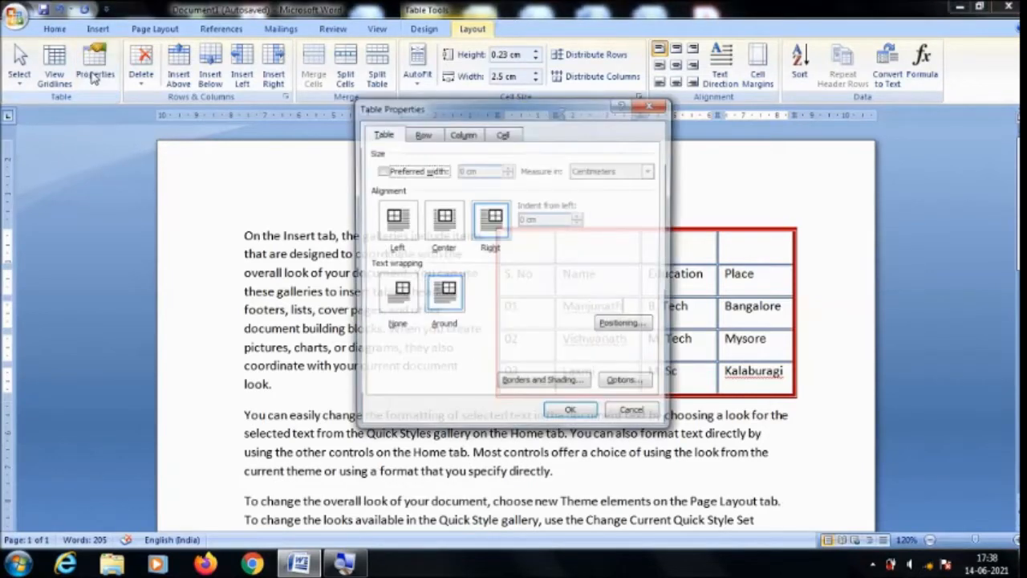
left_click(618, 414)
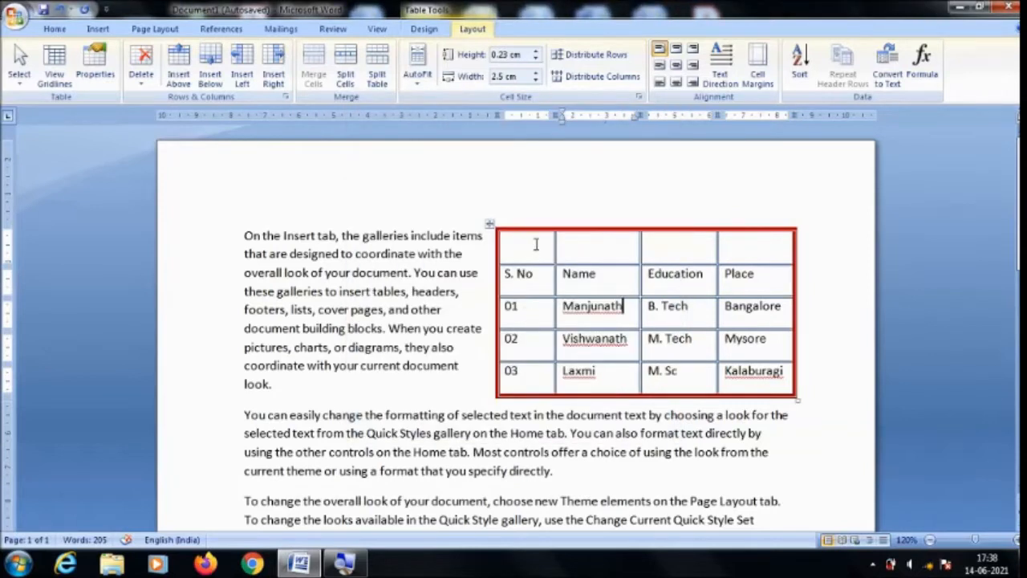
left_click_drag(536, 245, 754, 264)
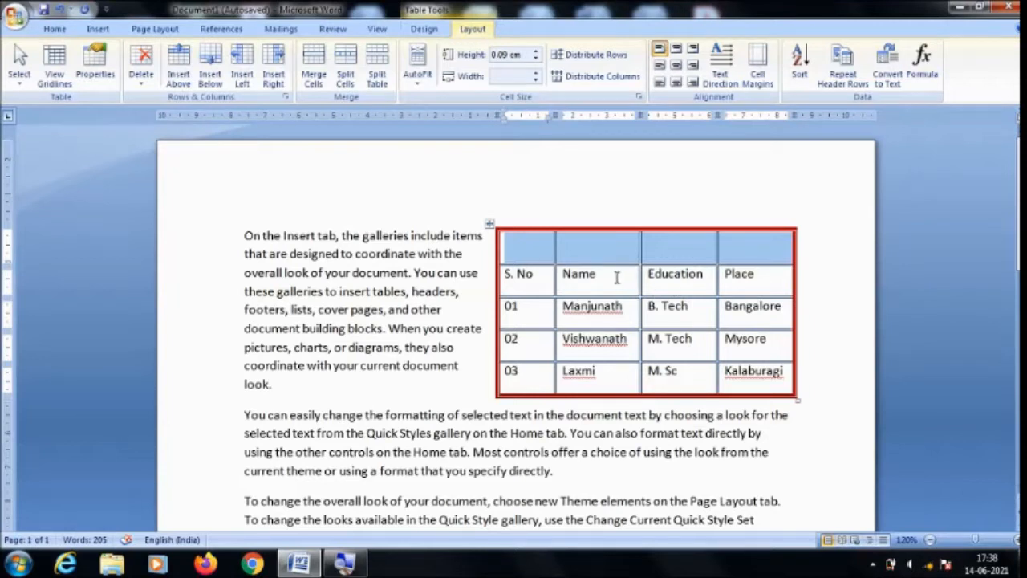
left_click(546, 250)
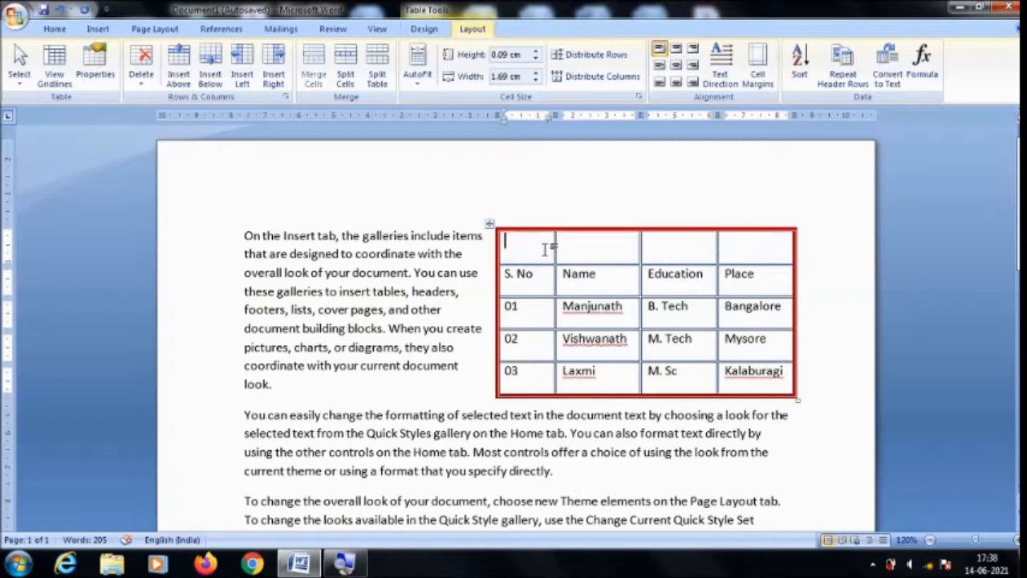
left_click(141, 80)
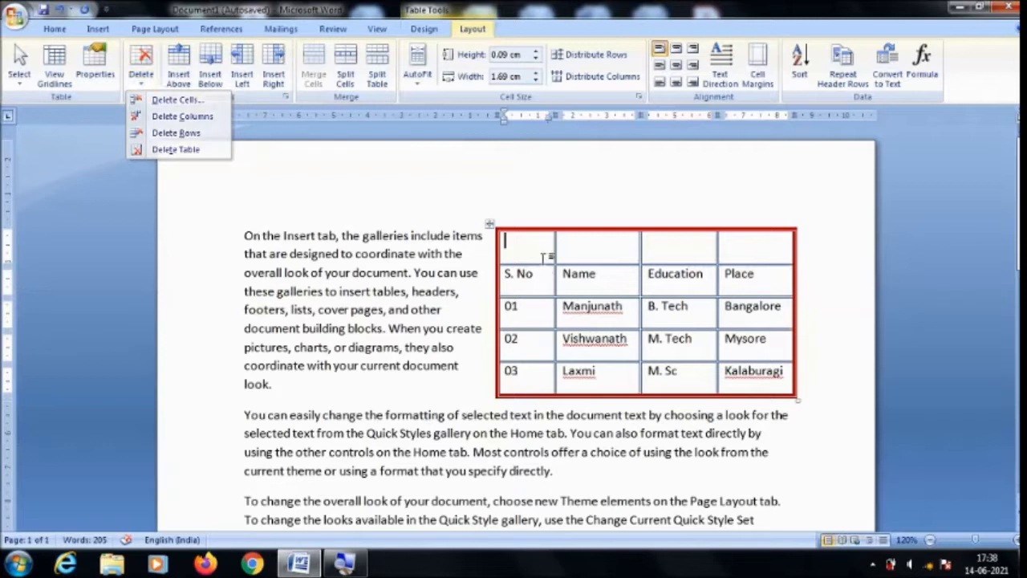
Delete the "S. No" cell using the Shift cells left option, and undo the deletion.
left_click(536, 282)
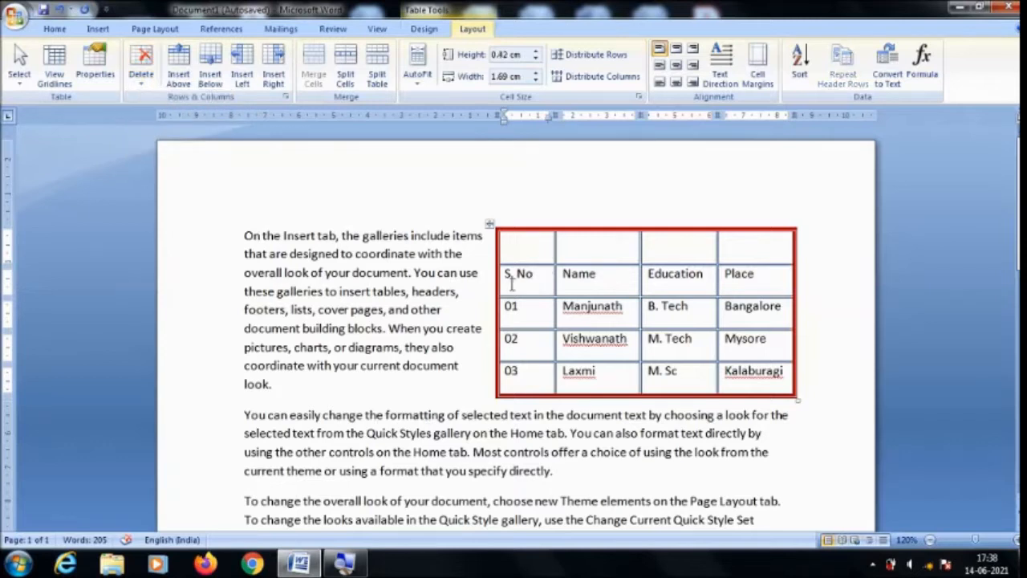
left_click(142, 84)
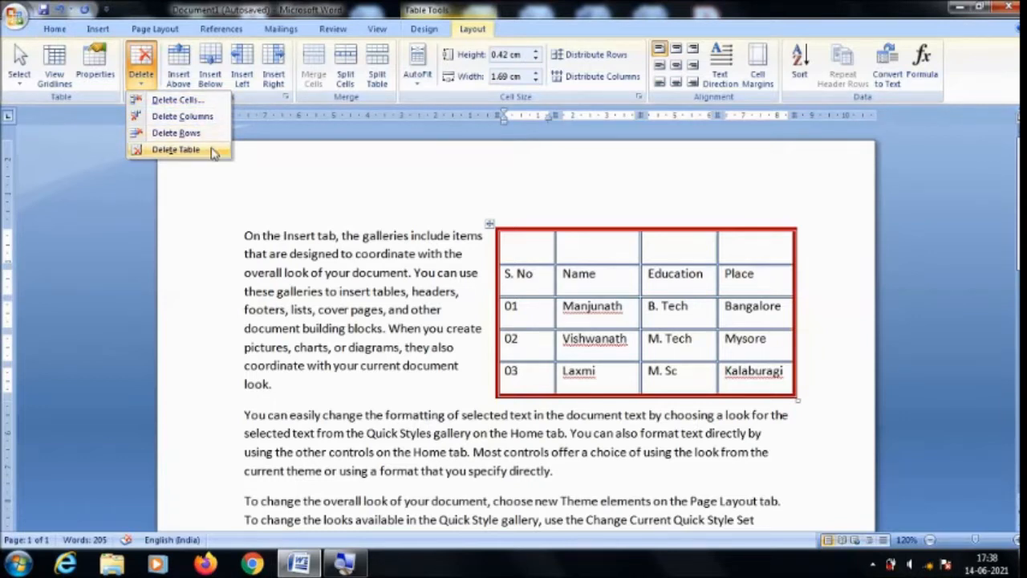
left_click(577, 282)
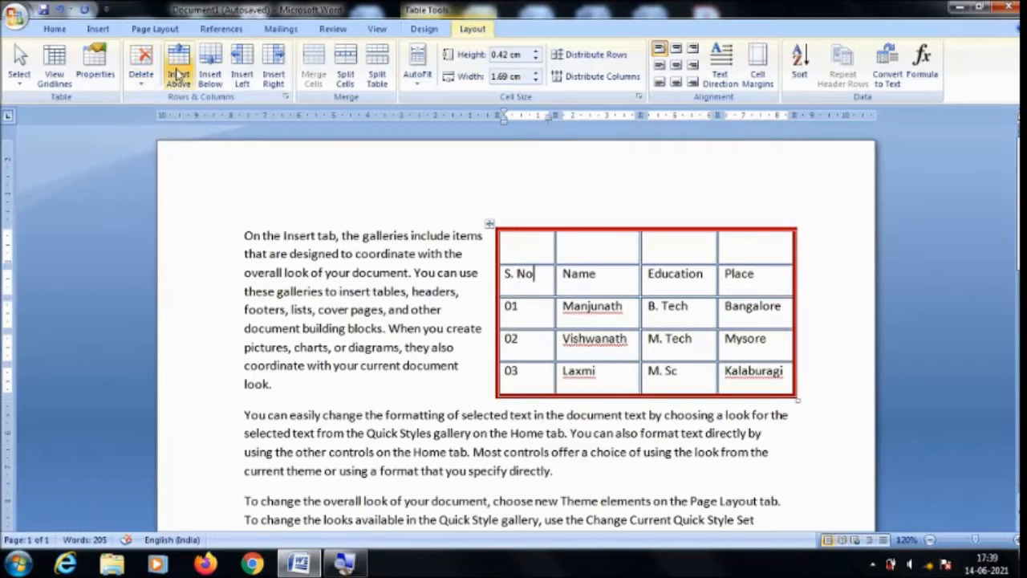
left_click(141, 68)
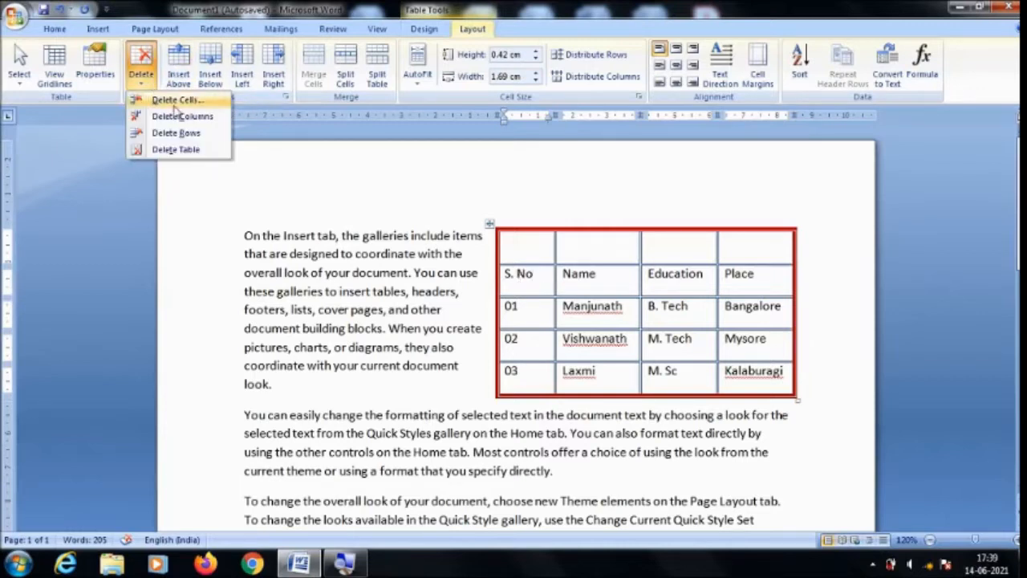
left_click(175, 101)
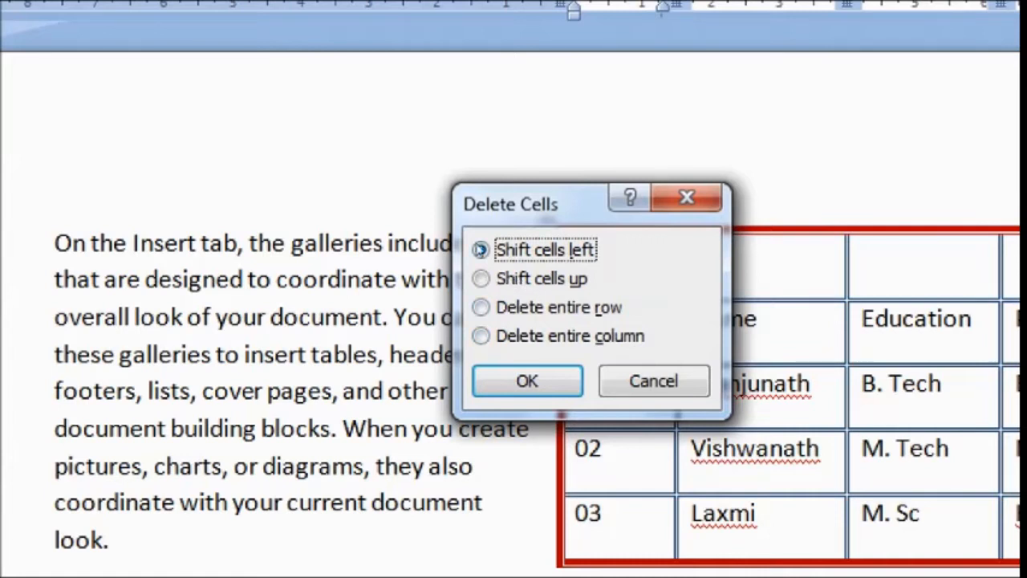
left_click_drag(590, 202, 347, 202)
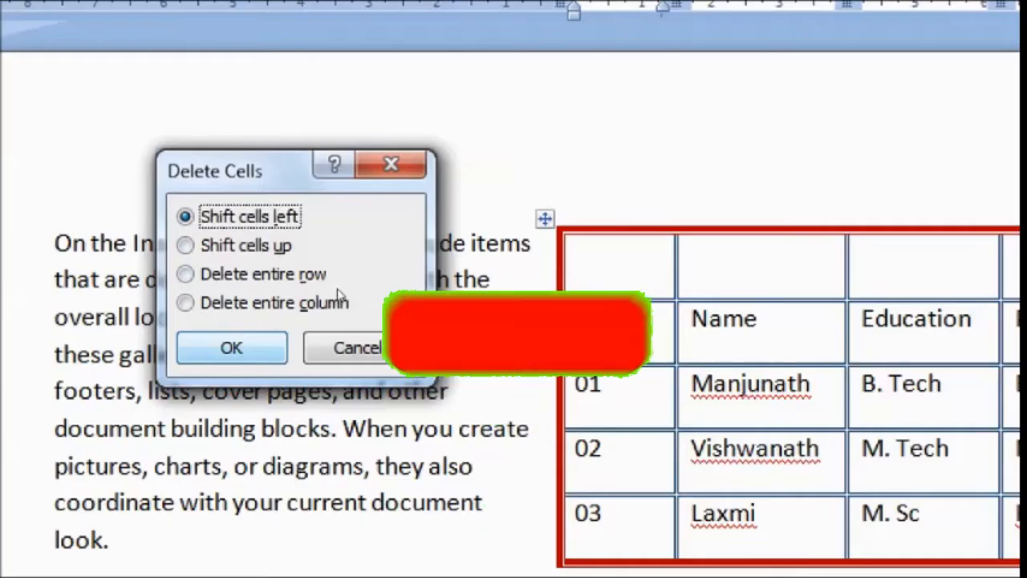
left_click(231, 347)
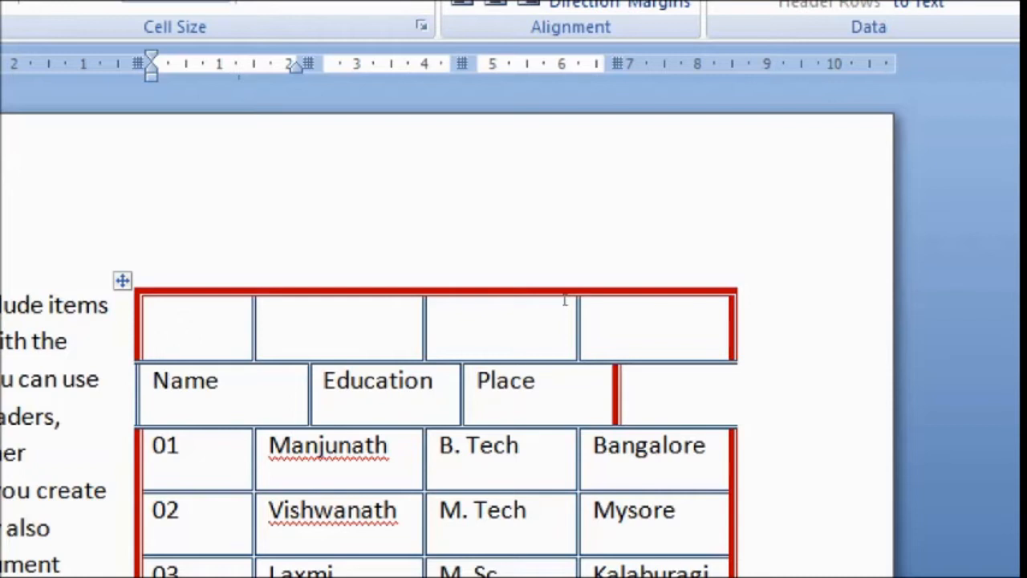
type("S. No")
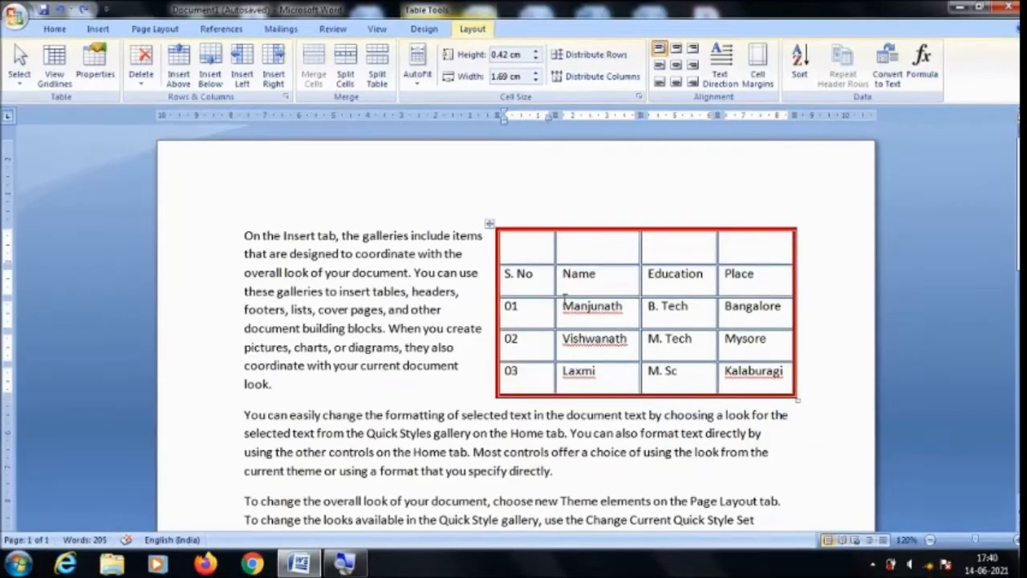
Delete the "S. No" cell using the Shift cells up option, and undo the deletion.
left_click(145, 83)
left_click(164, 101)
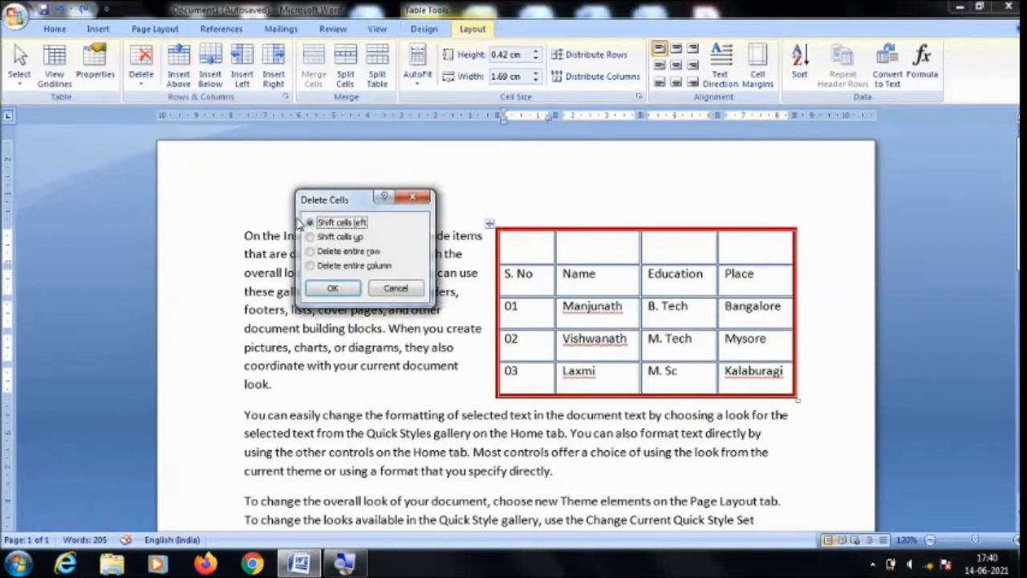
left_click(337, 237)
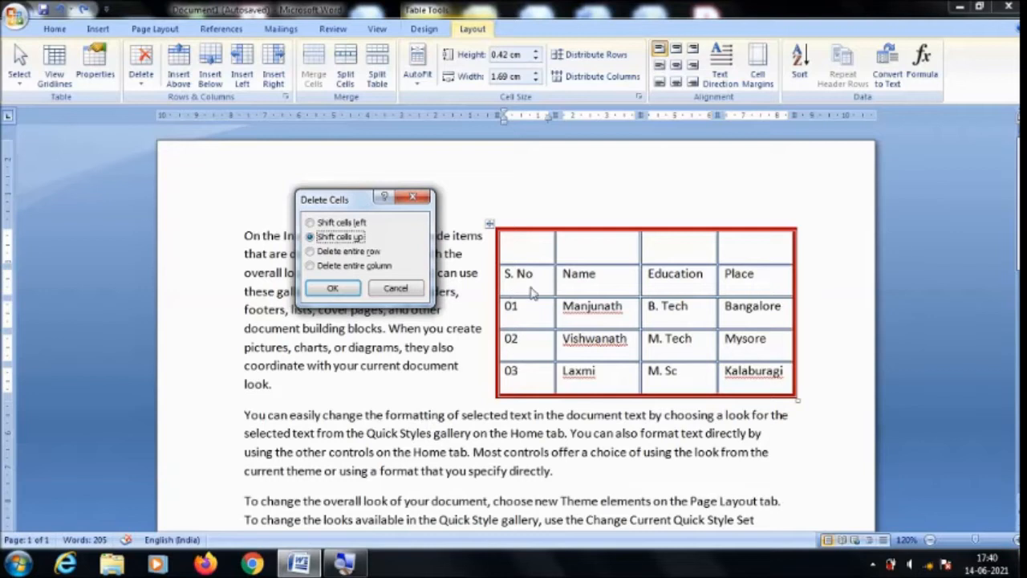
left_click(347, 290)
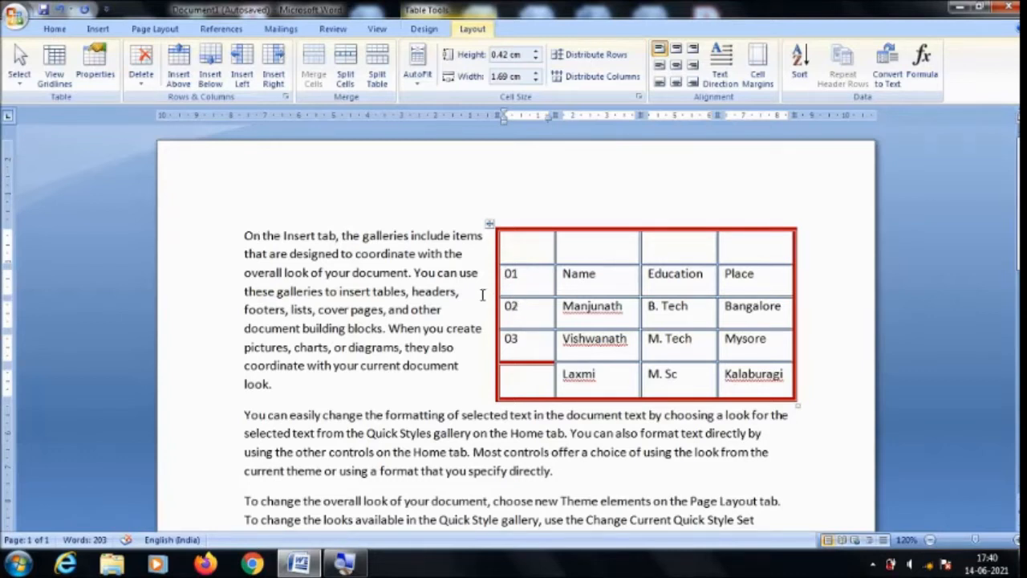
key("ctrl+z")
Delete the entire heading row containing "S. No" through the Delete Cells options, and undo the deletion.
left_click(142, 79)
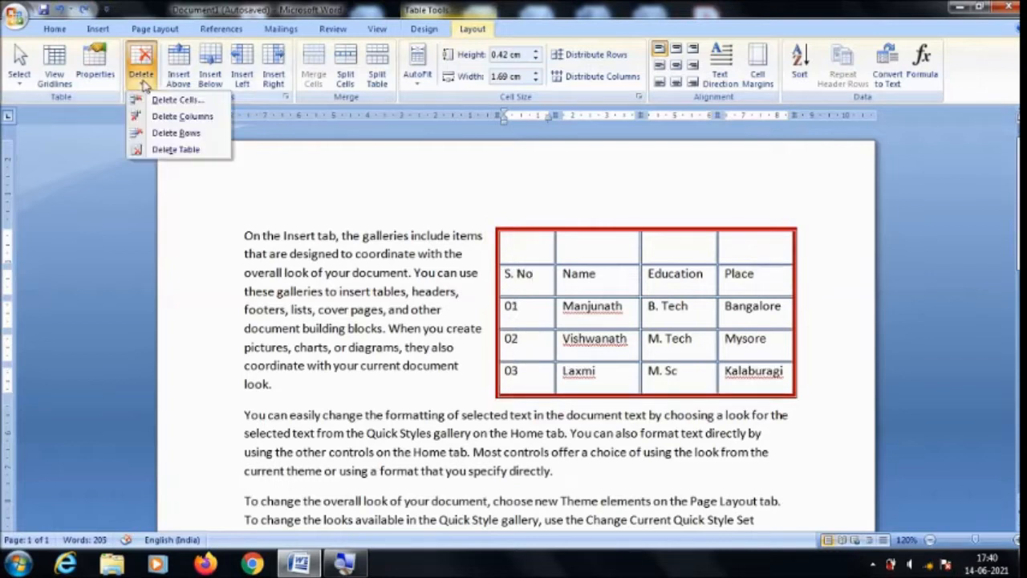
left_click(173, 100)
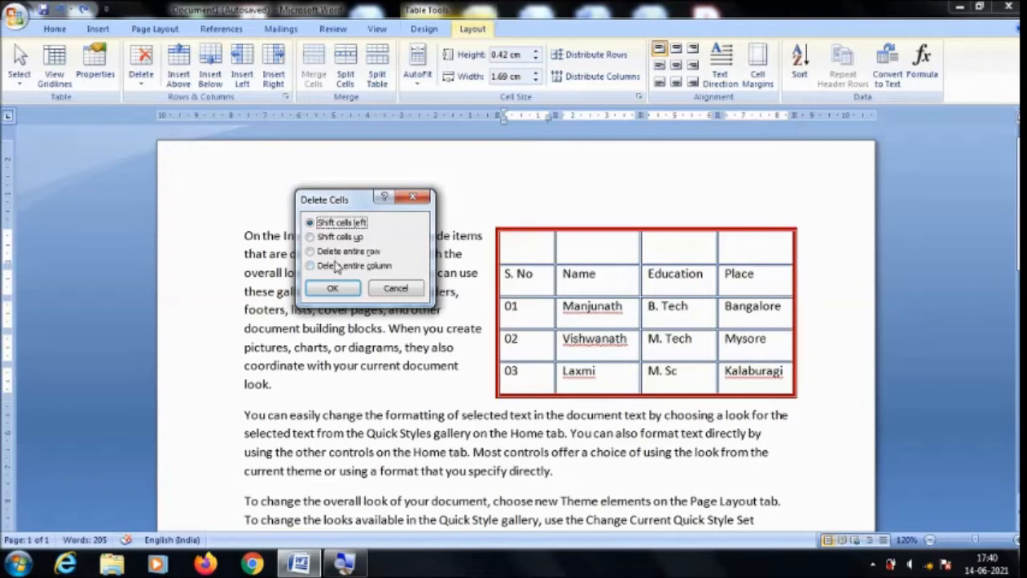
left_click(331, 254)
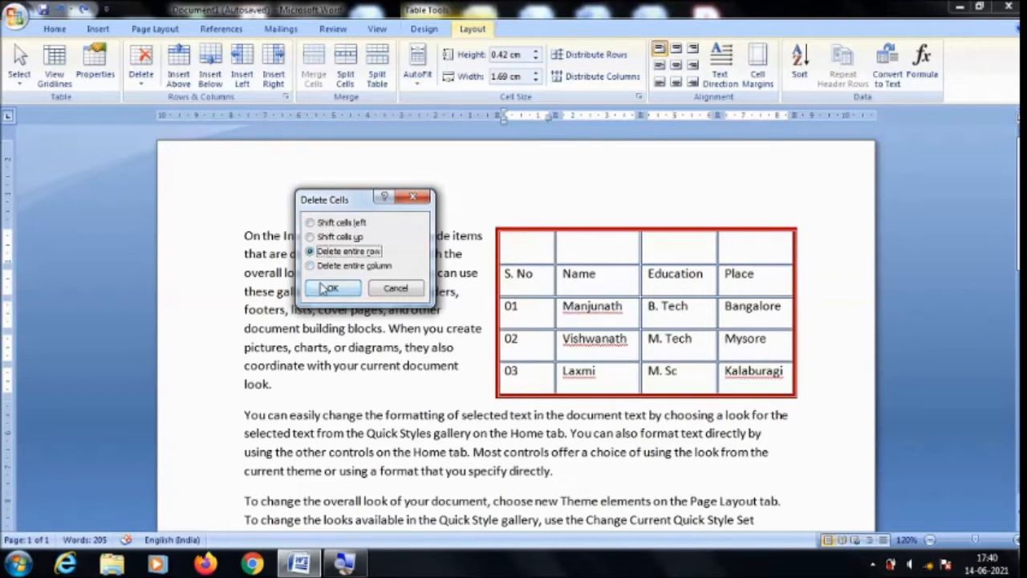
left_click(327, 286)
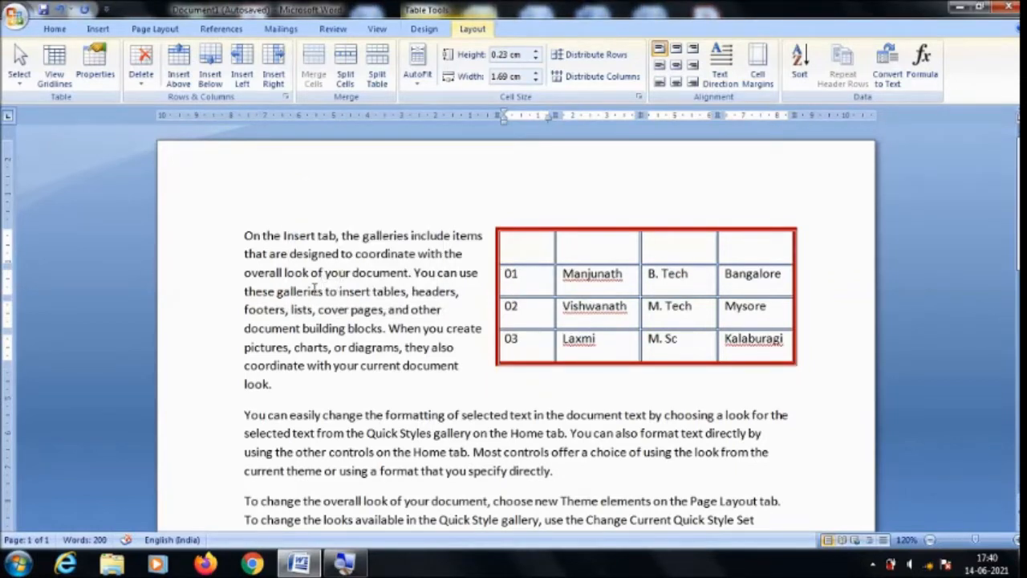
key("ctrl+z")
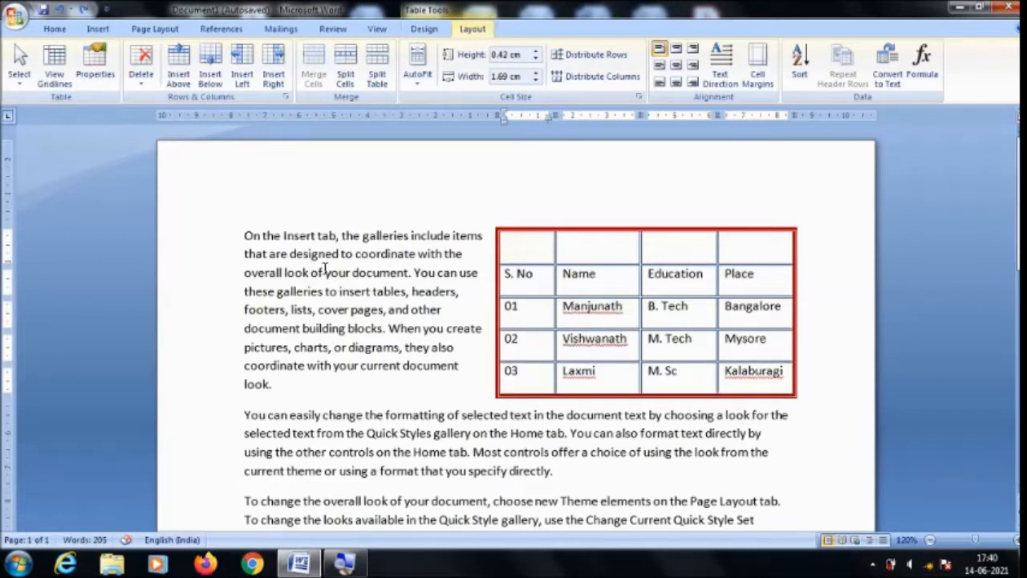
Delete the S. No column from its "01" cell, and undo the deletion.
left_click(149, 83)
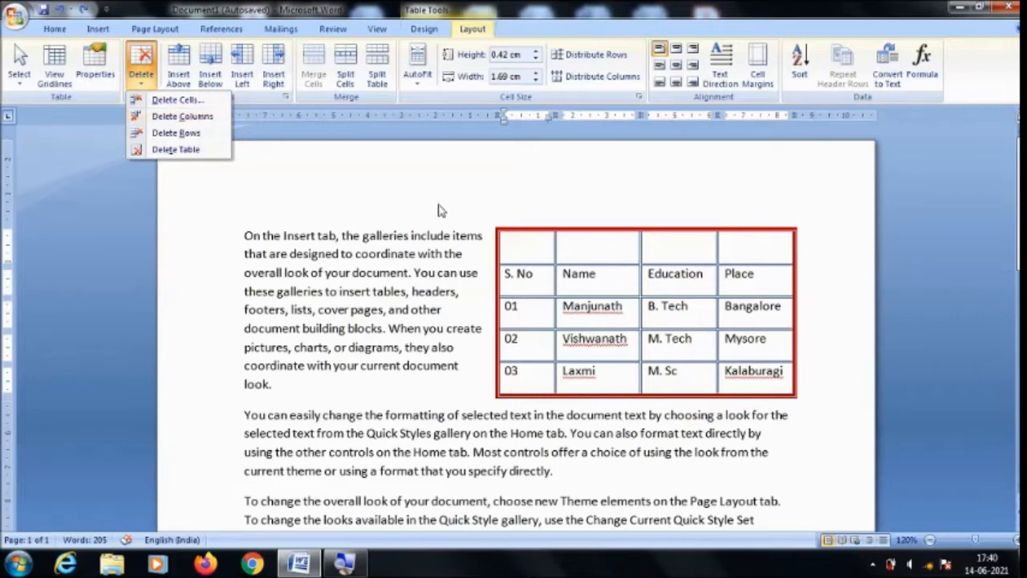
left_click(534, 313)
left_click(535, 312)
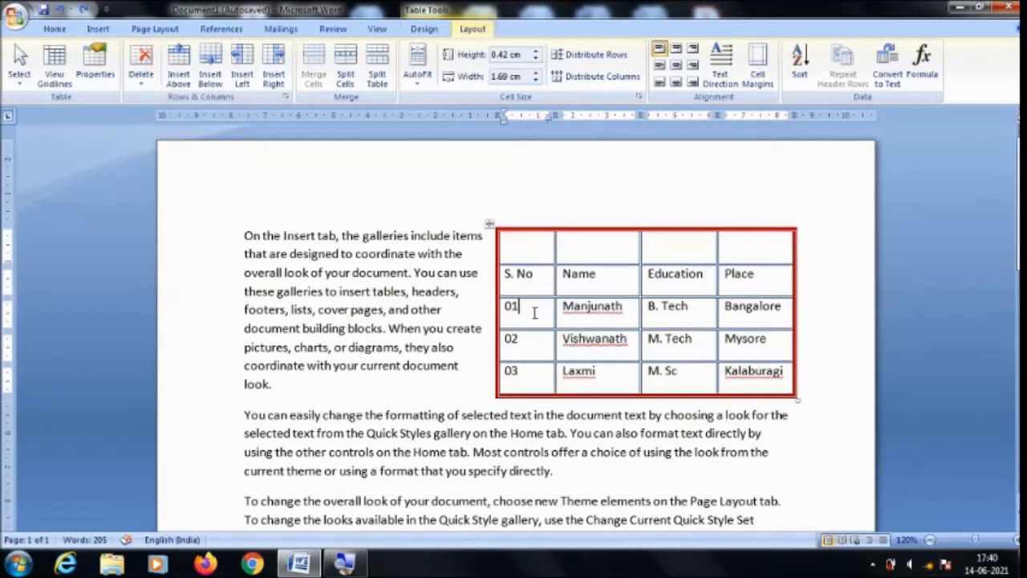
left_click(136, 86)
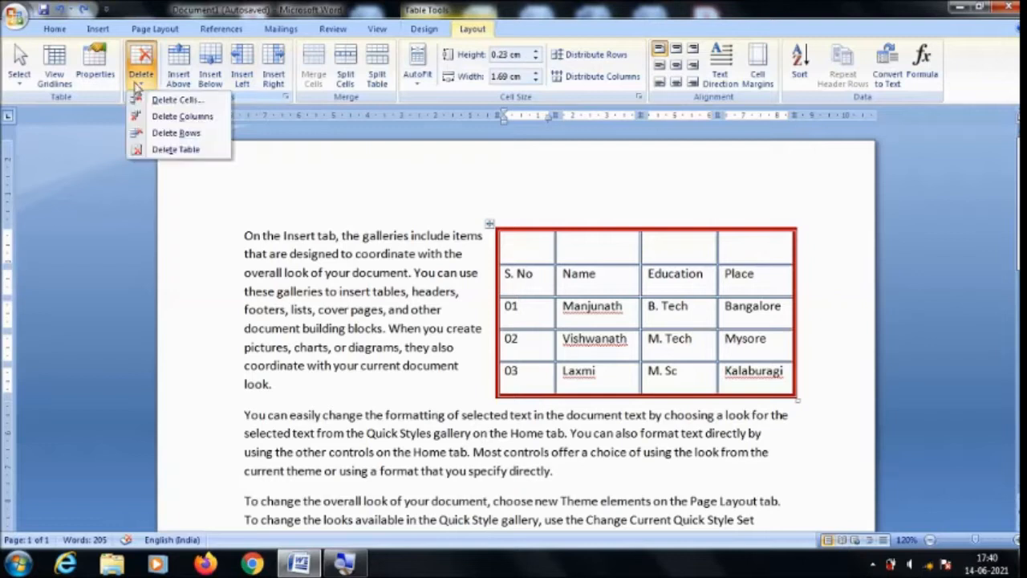
left_click(192, 120)
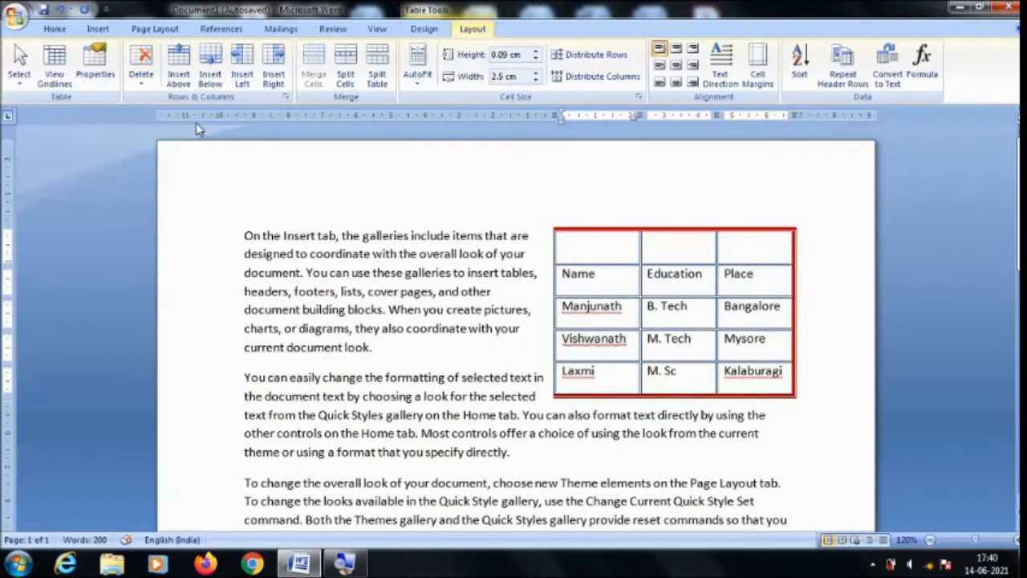
key("ctrl+z")
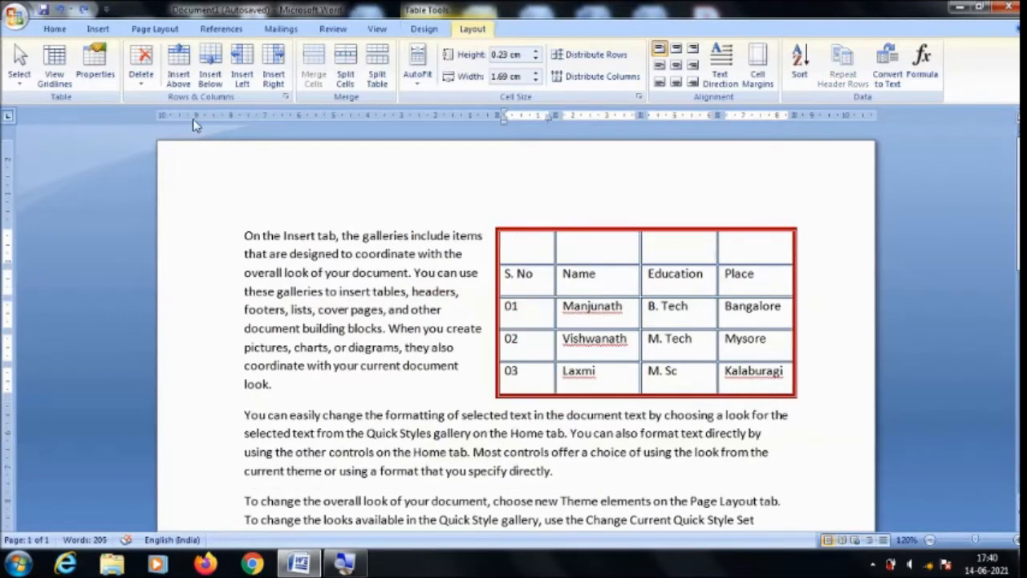
Delete the whole table from the document, and undo the deletion.
left_click(141, 78)
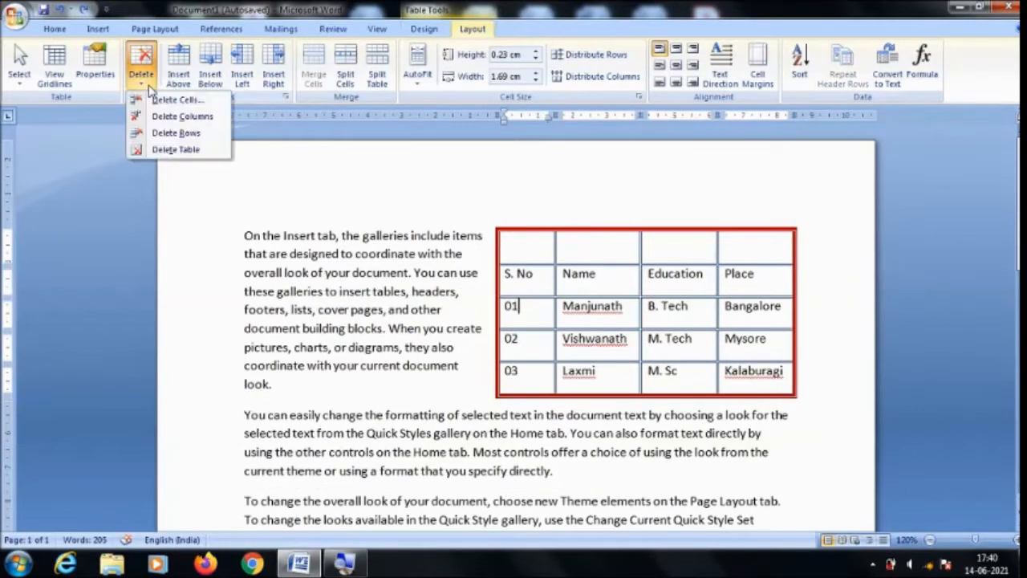
left_click(189, 151)
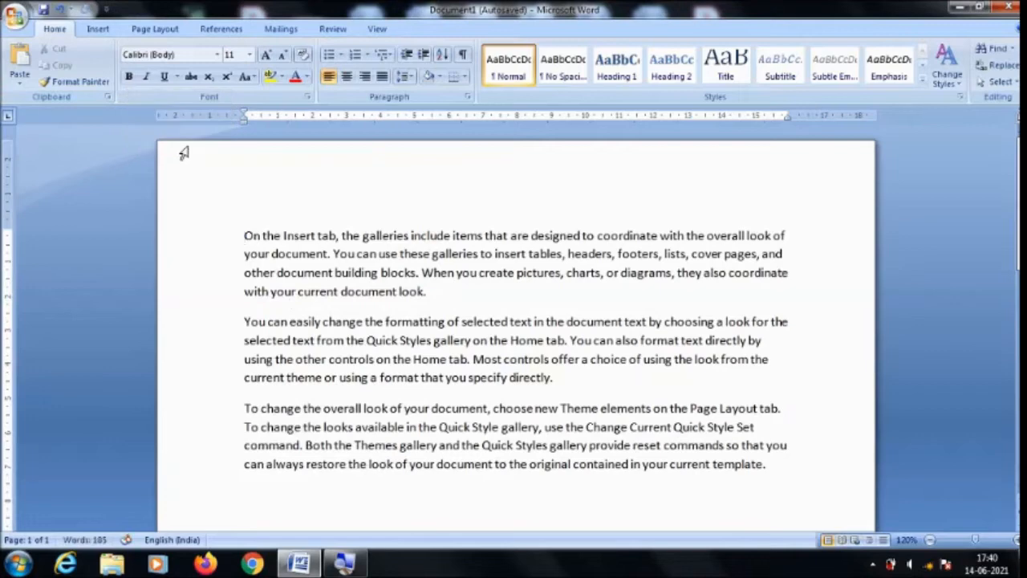
key("ctrl+z")
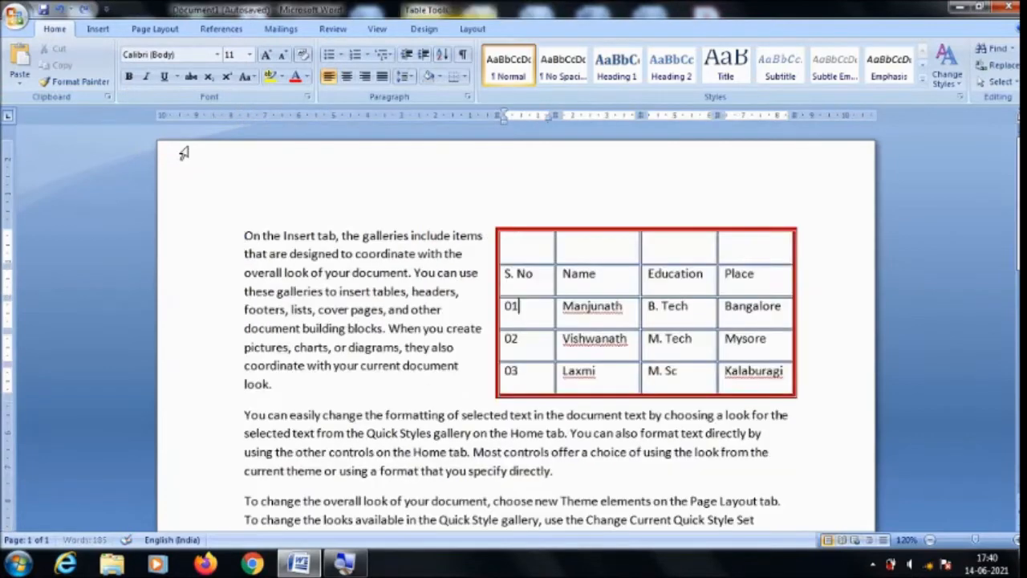
Insert a new row above the table's empty first row.
left_click(619, 306)
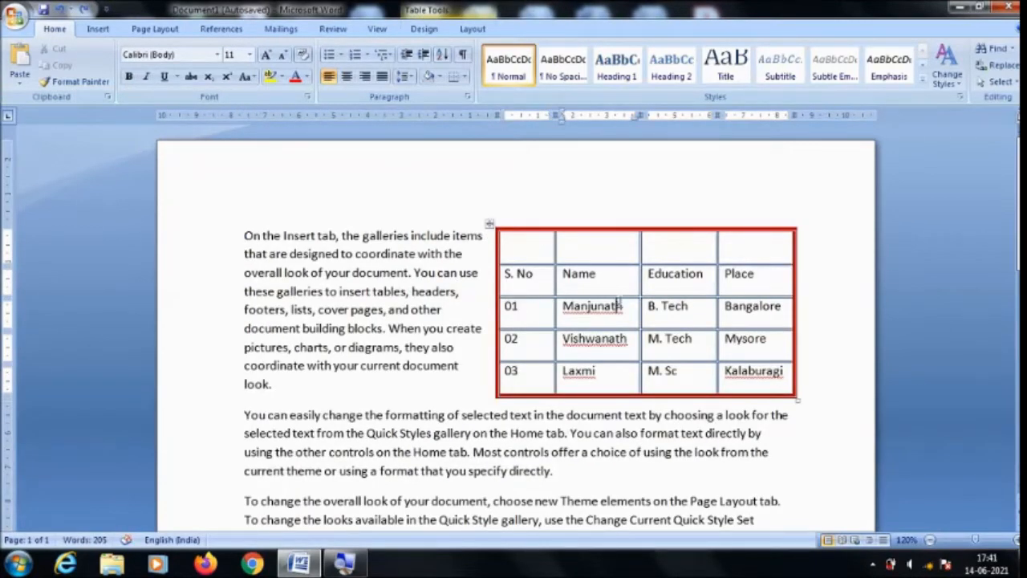
left_click(473, 29)
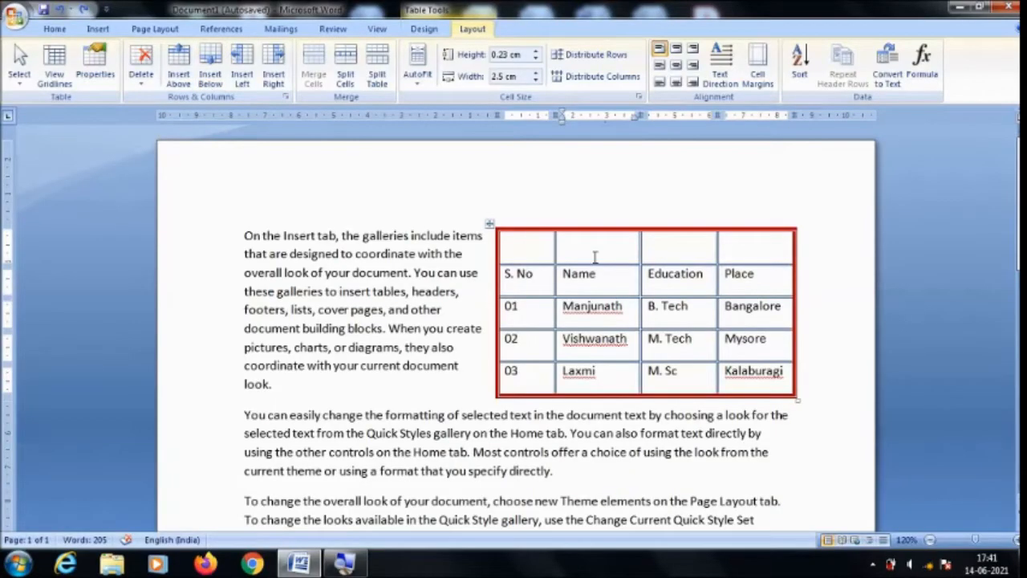
left_click(599, 254)
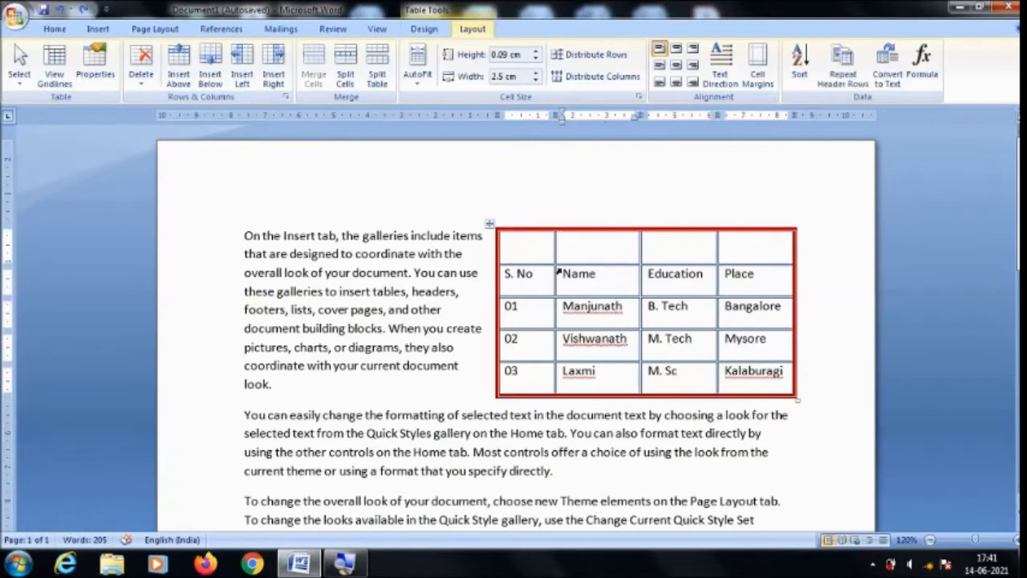
left_click(179, 78)
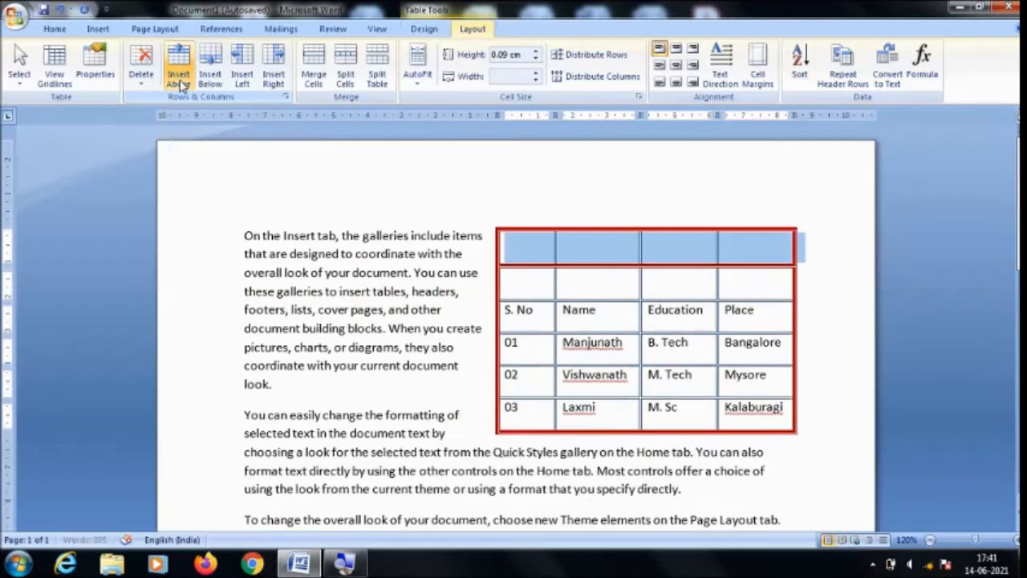
Insert a new empty row below the table's last row, the one numbered 03.
left_click(578, 280)
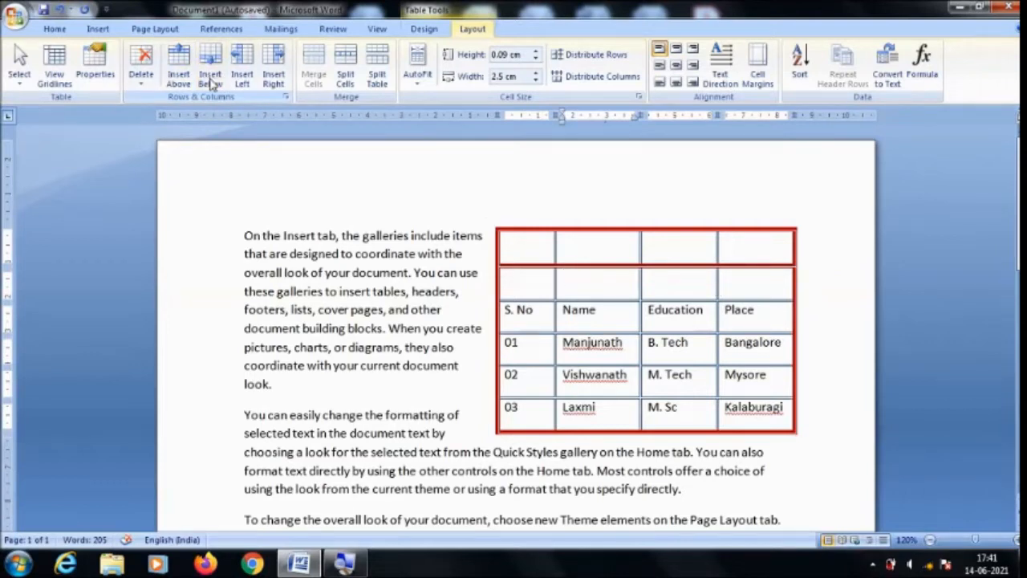
left_click(608, 411)
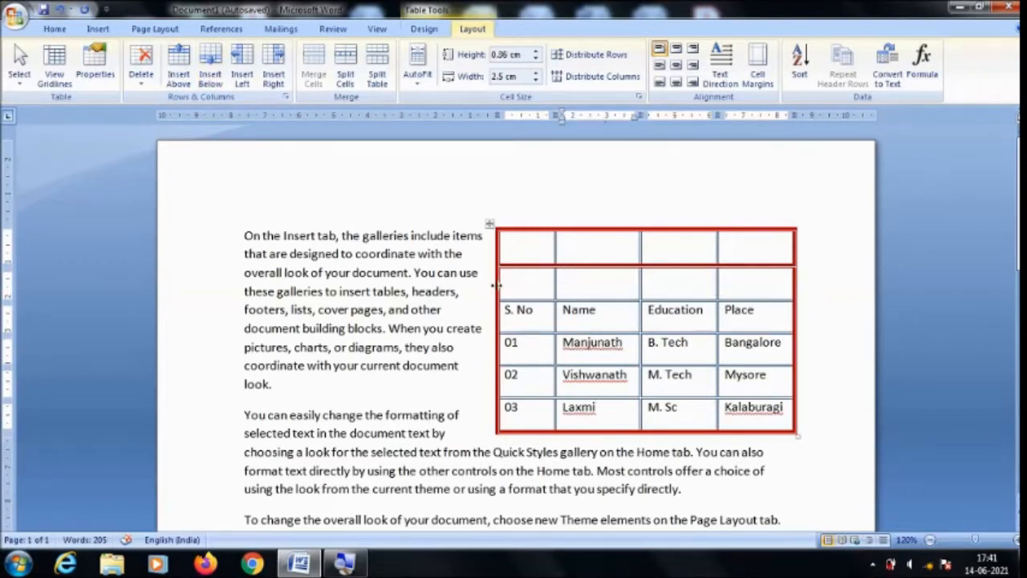
left_click(207, 79)
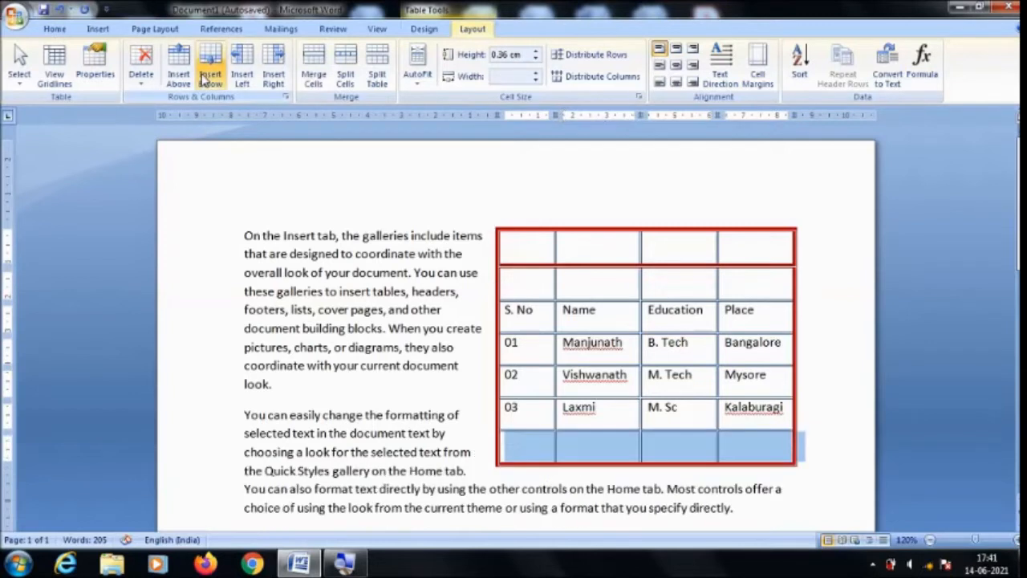
left_click(610, 425)
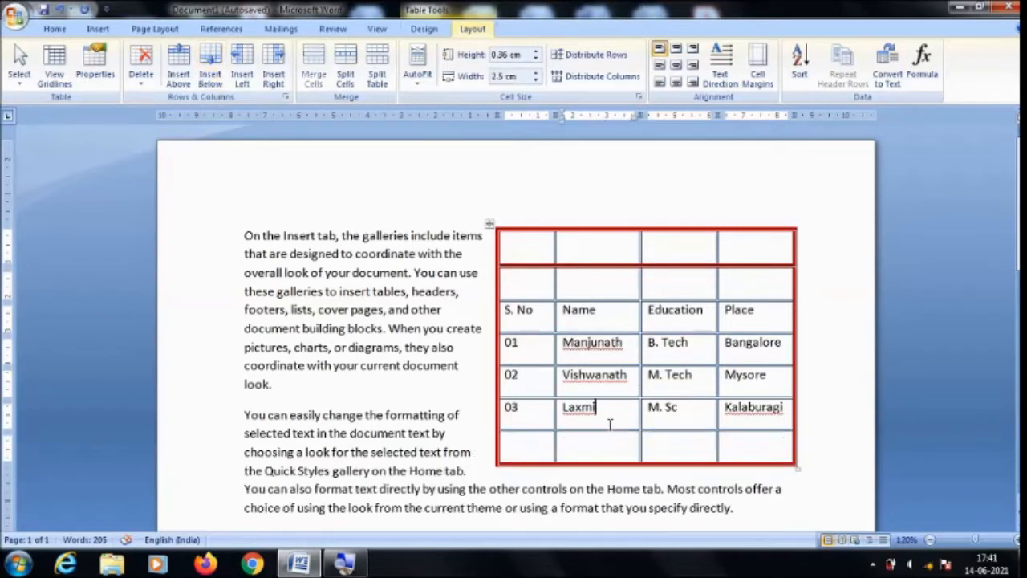
Insert an empty column to the left of the S. No column and another to the right of the Place column.
left_click(524, 325)
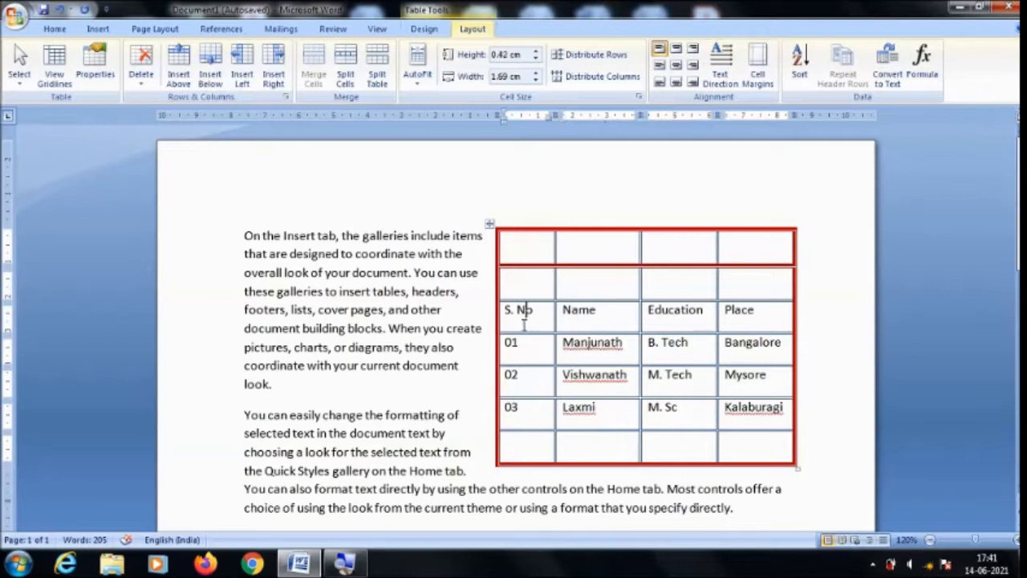
left_click(243, 76)
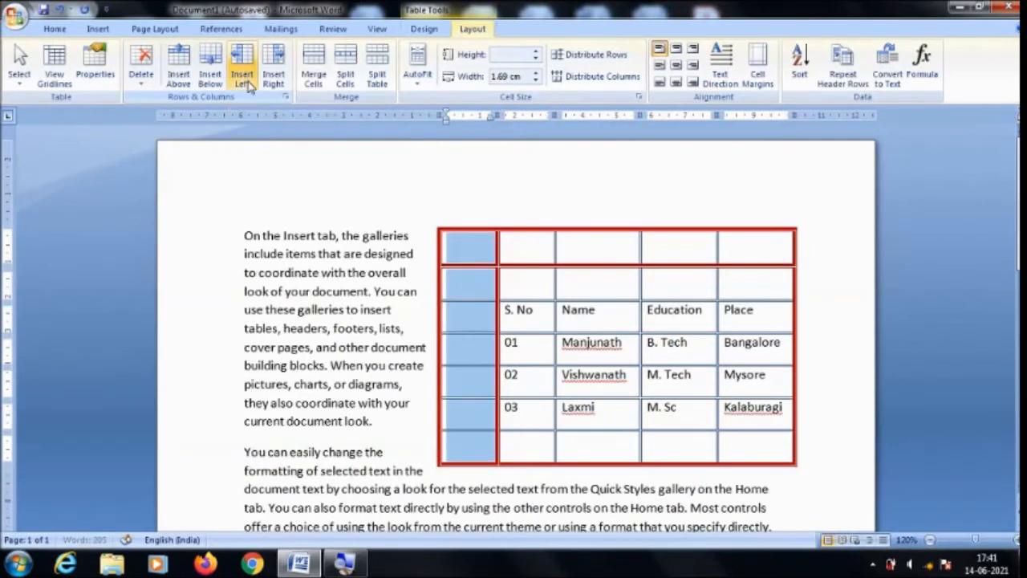
left_click(470, 314)
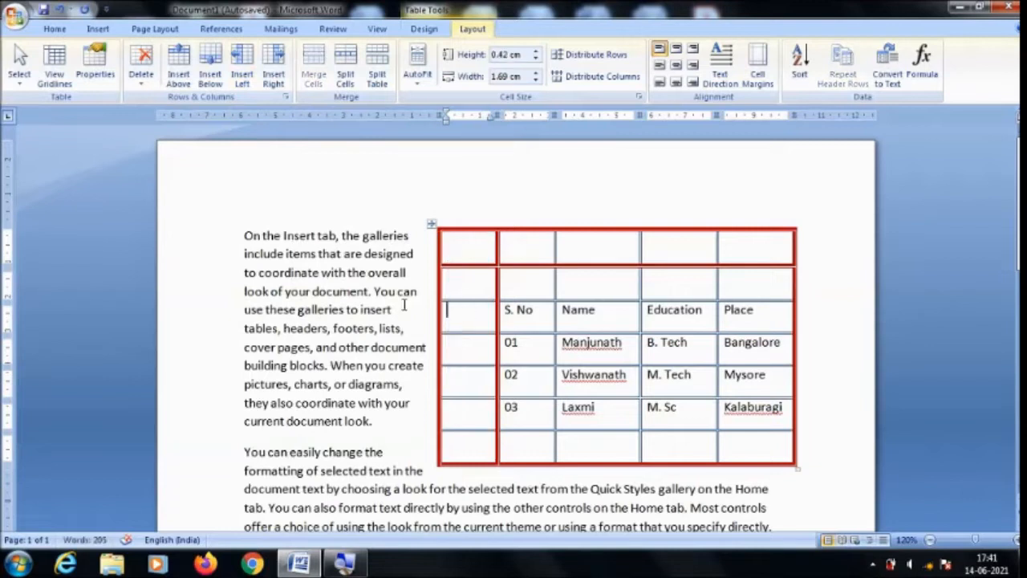
left_click(823, 298)
left_click(273, 65)
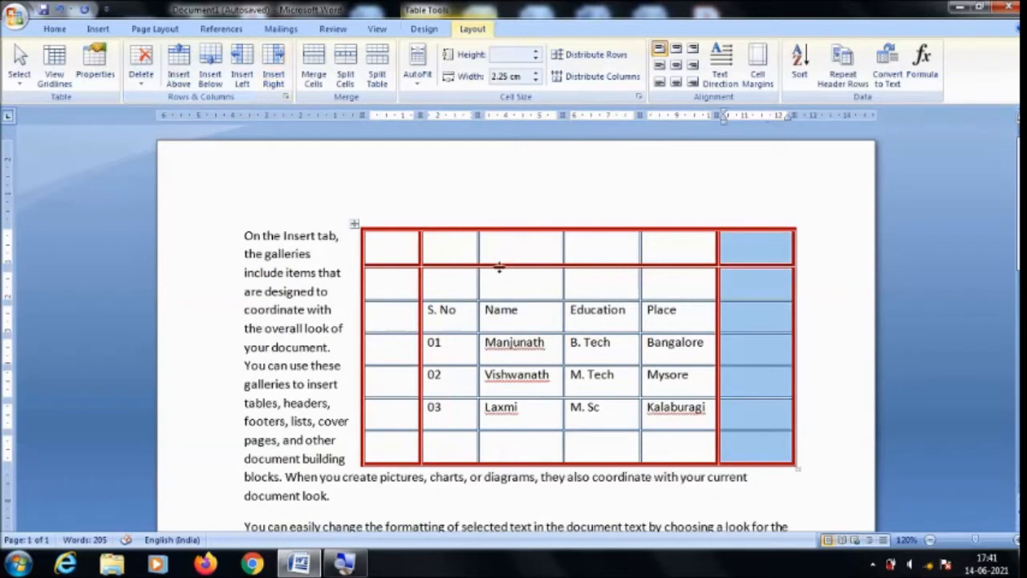
left_click(771, 288)
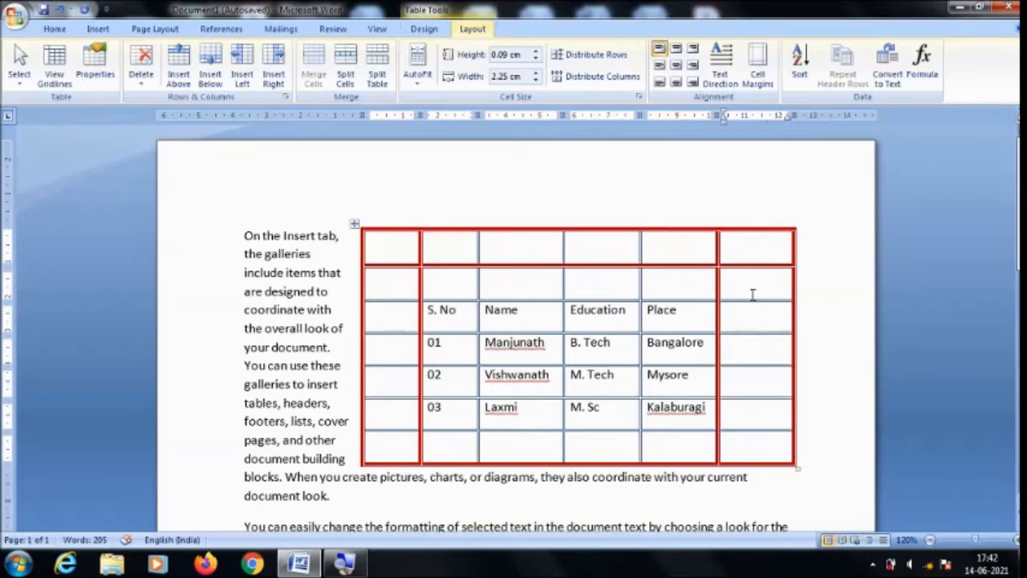
Undo the inserted columns and rows, back to a single empty row above the headings.
key("ctrl+z")
key("ctrl+z")
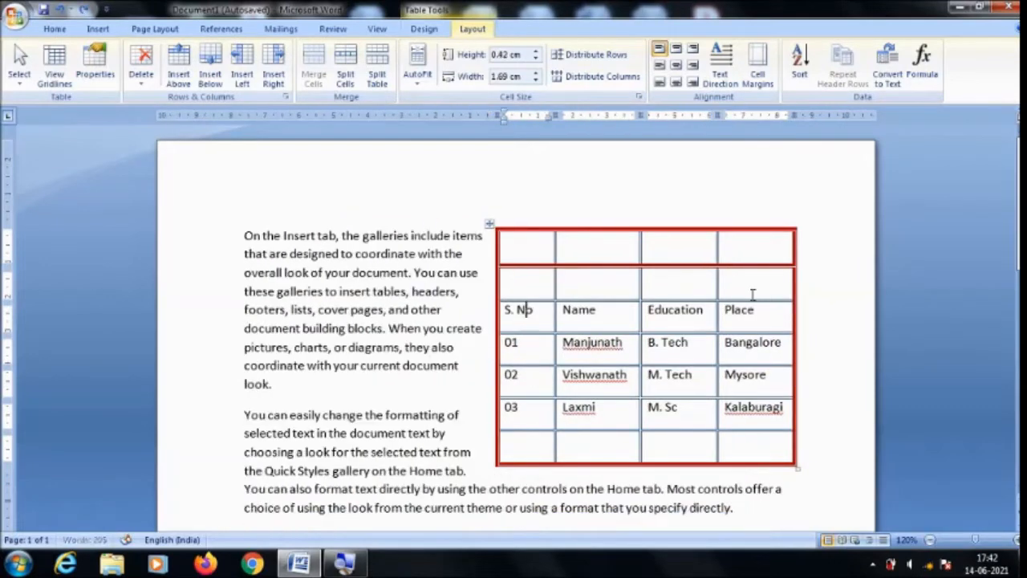
key("ctrl+z")
key("ctrl+z")
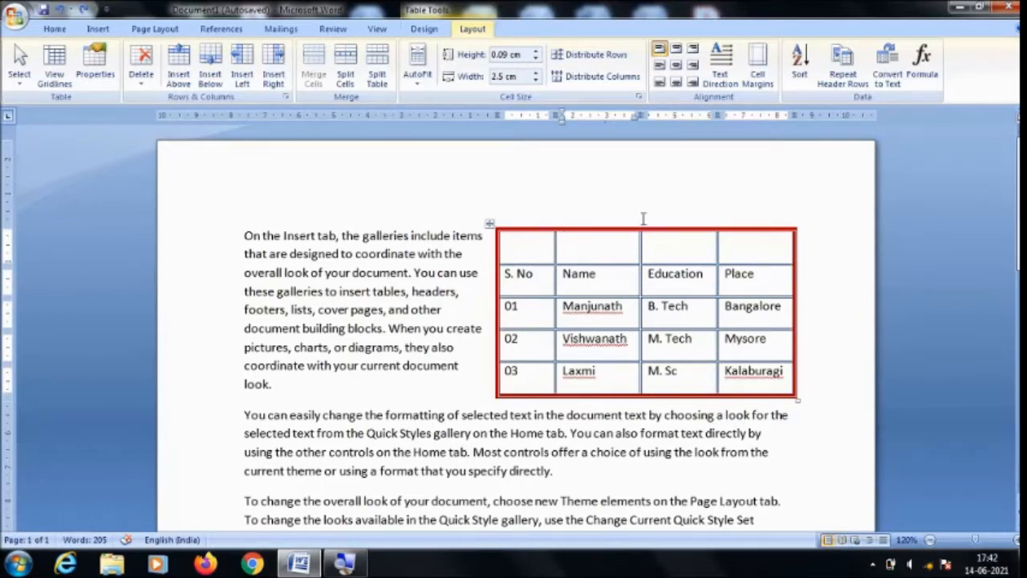
Merge the four cells of the table's empty first row into one cell.
left_click_drag(543, 239, 746, 253)
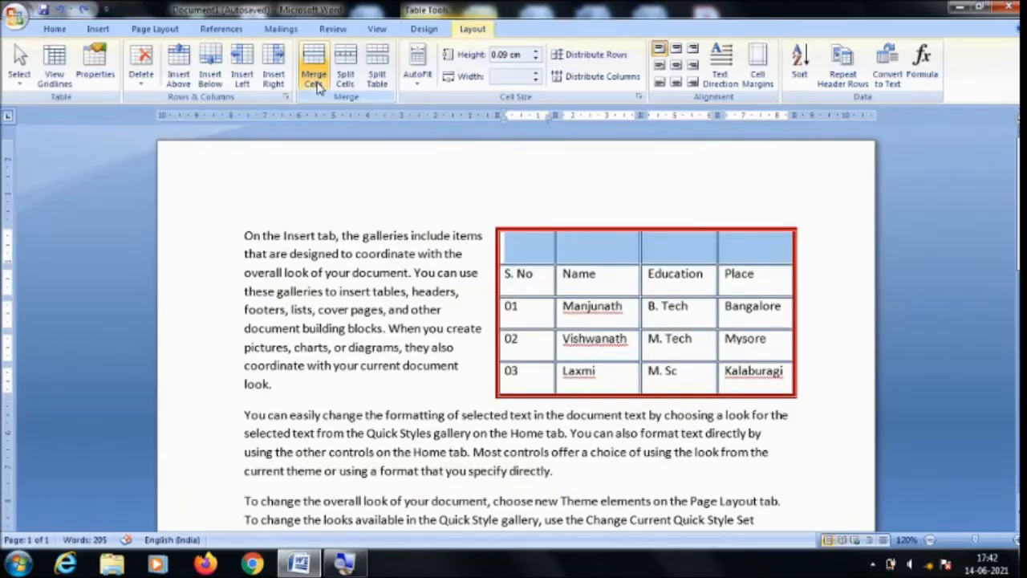
left_click(318, 84)
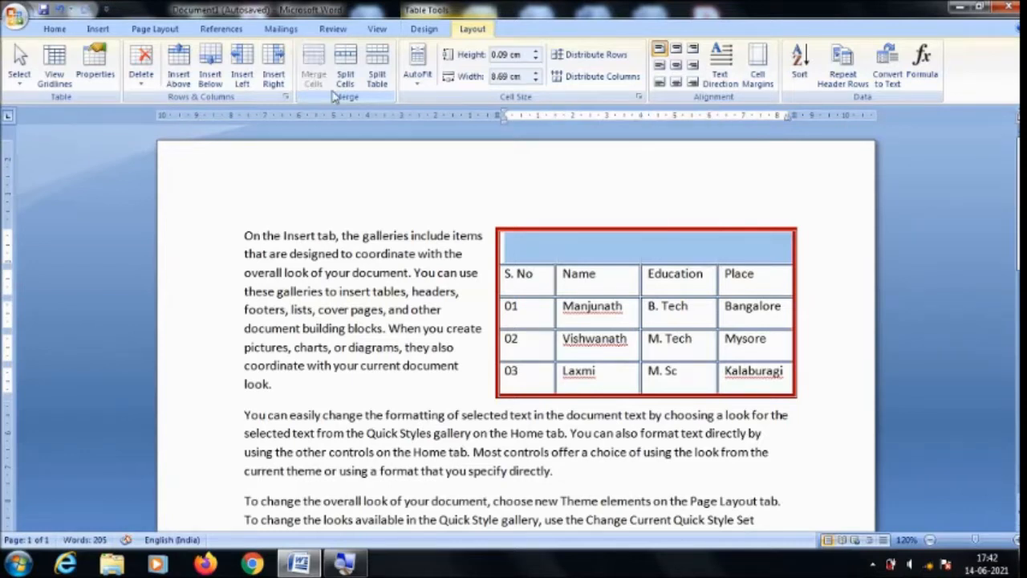
Split the Name heading cell into 2 columns and 1 row, and undo the split.
left_click(600, 265)
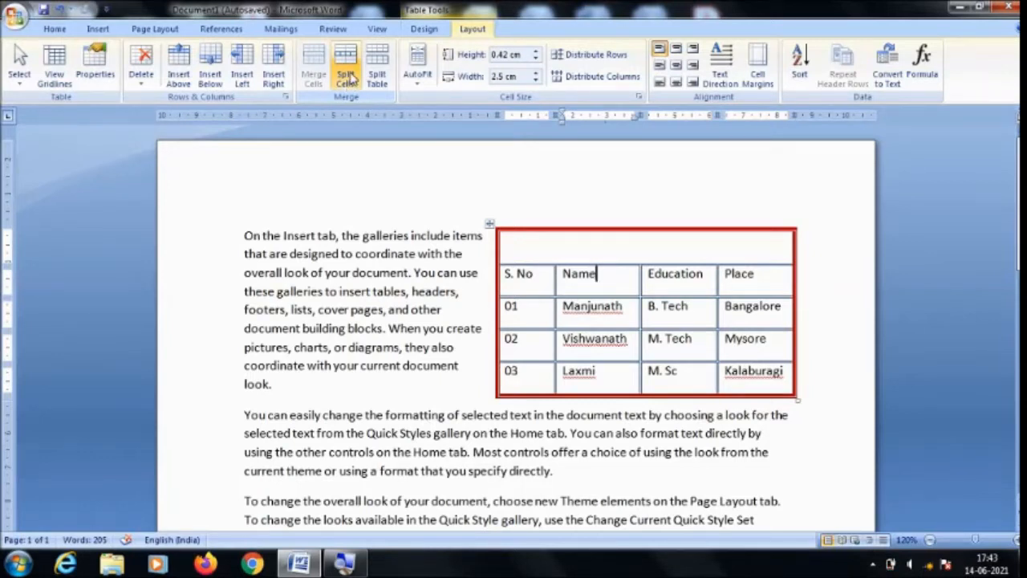
left_click(346, 78)
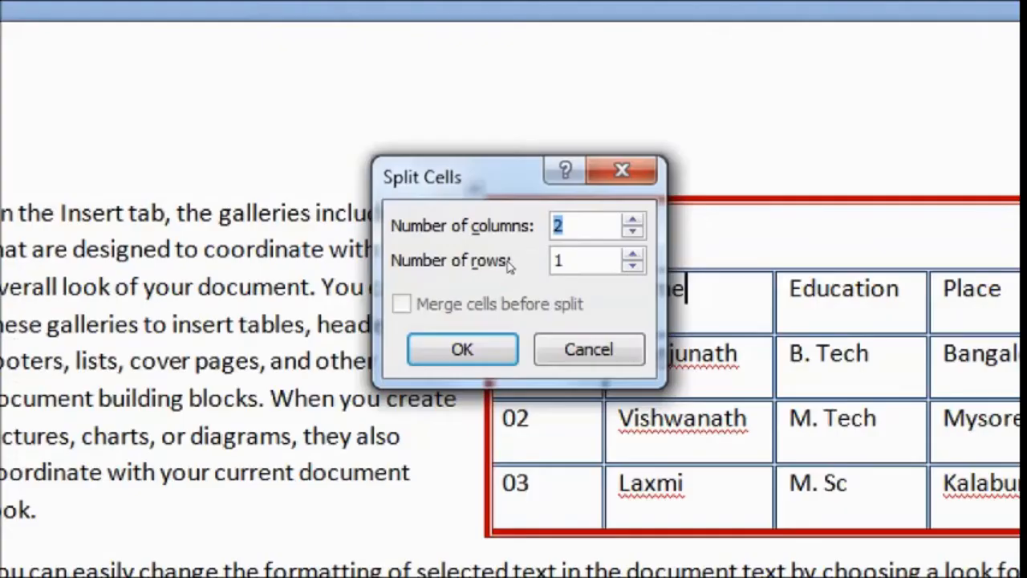
type("2")
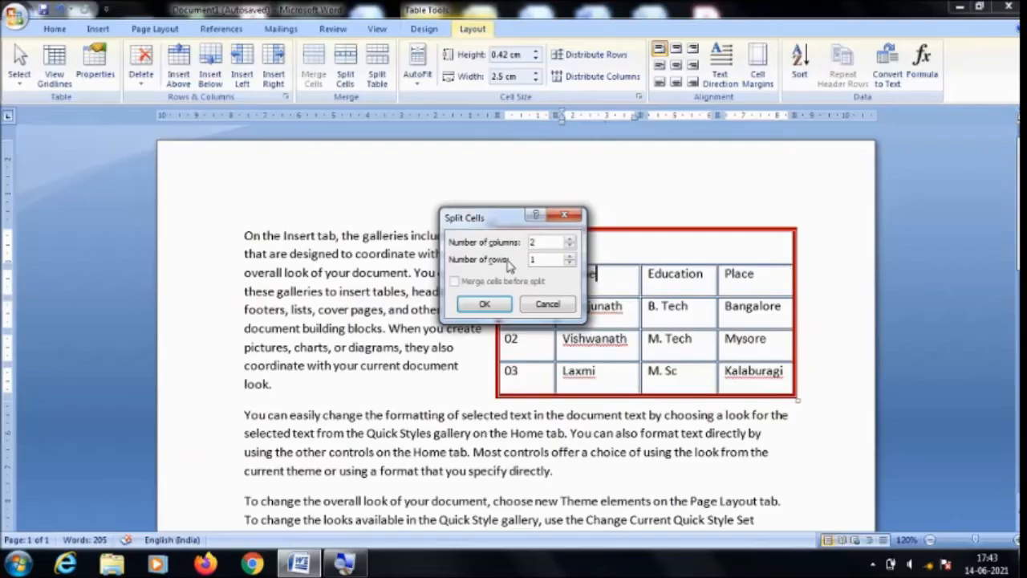
left_click(485, 303)
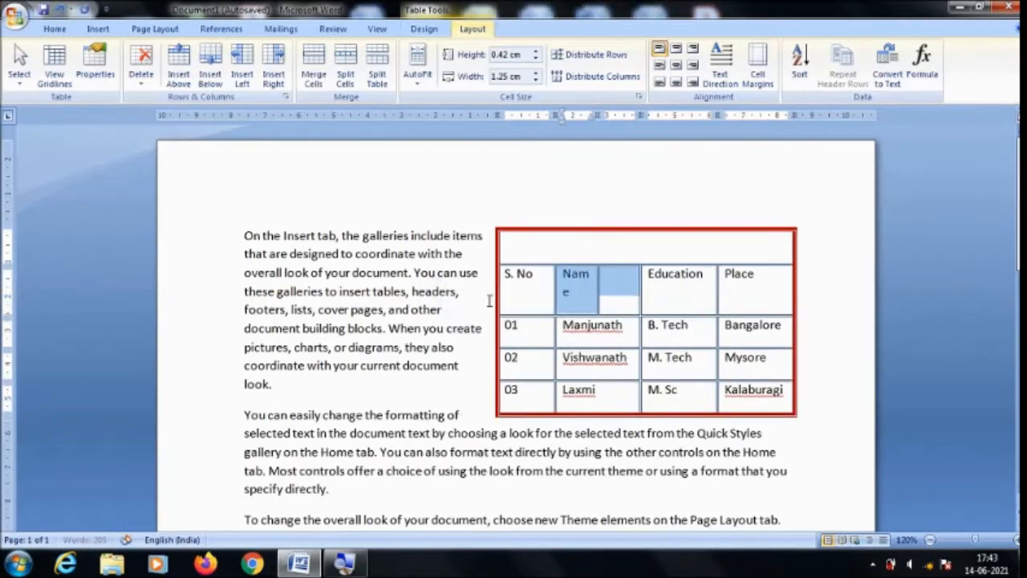
left_click(601, 302)
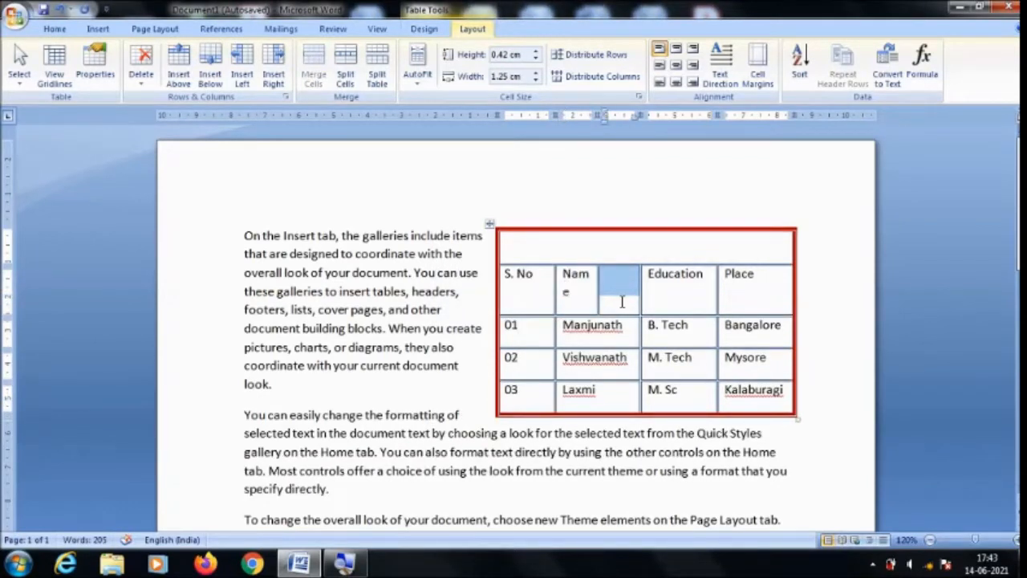
left_click(658, 308)
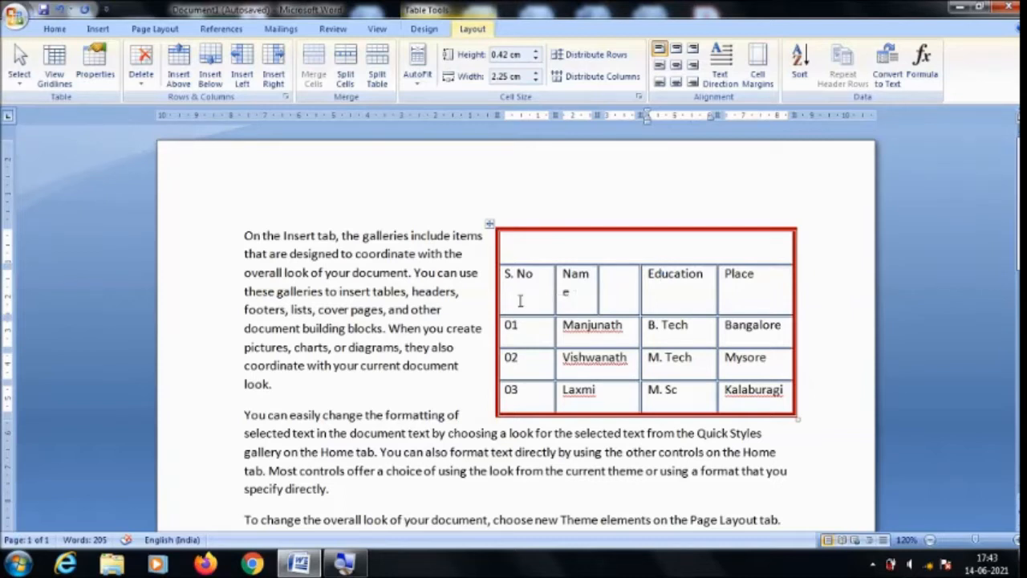
key("ctrl+z")
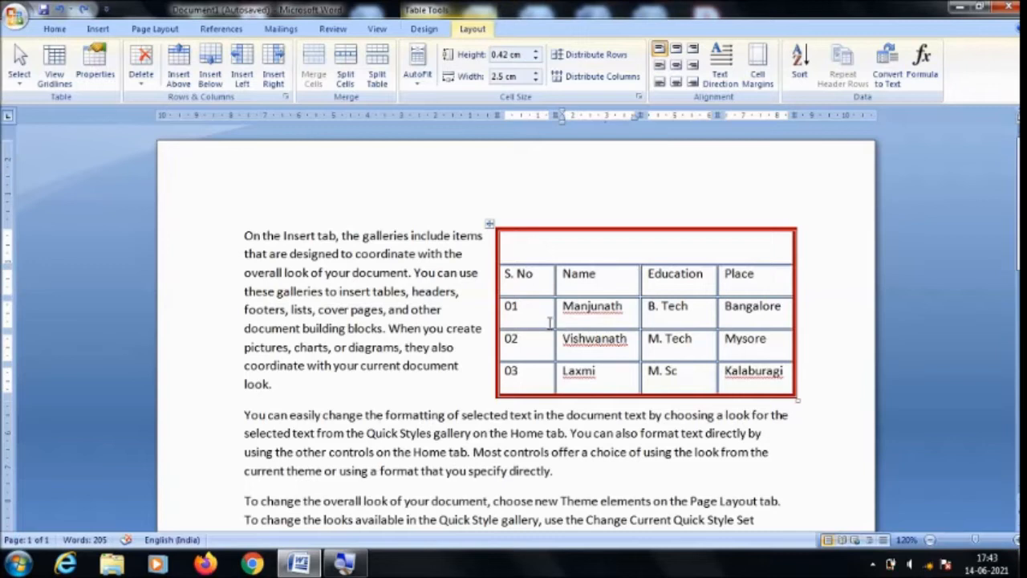
Split the table at row 02 and move the new lower table into the second paragraph, and undo both changes.
left_click(637, 345)
left_click(381, 73)
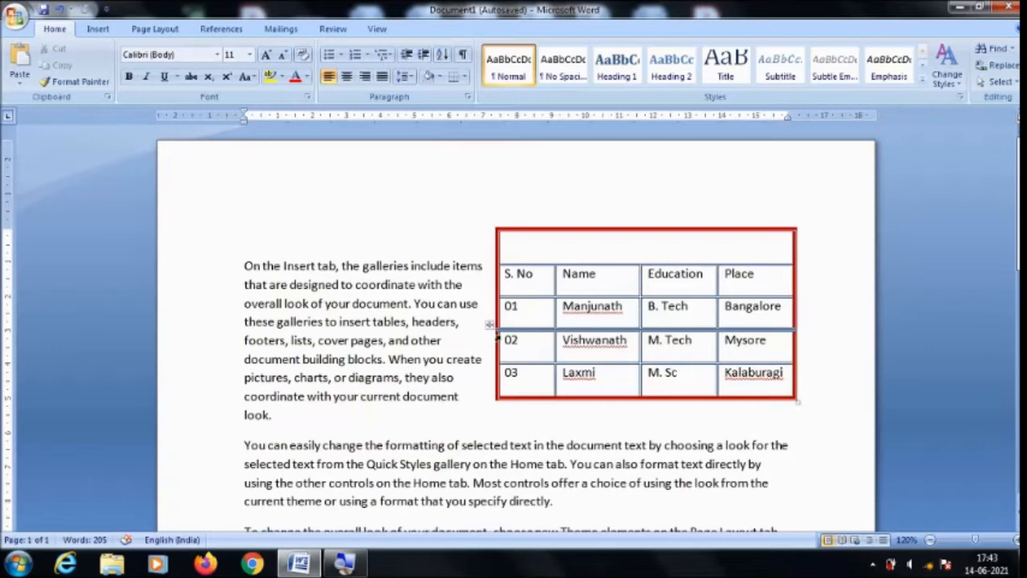
left_click_drag(491, 331, 363, 419)
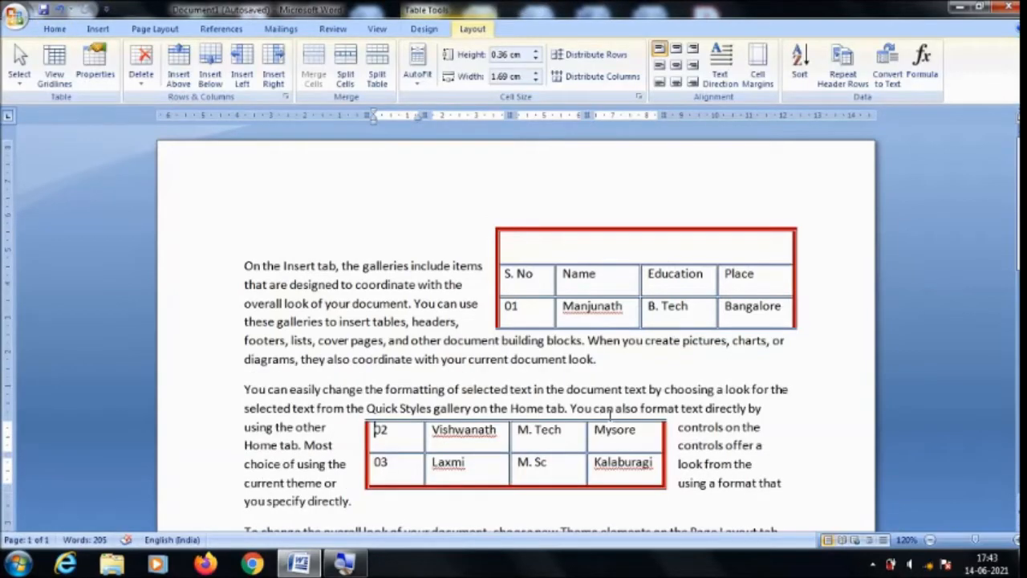
key("ctrl+z")
key("ctrl+z")
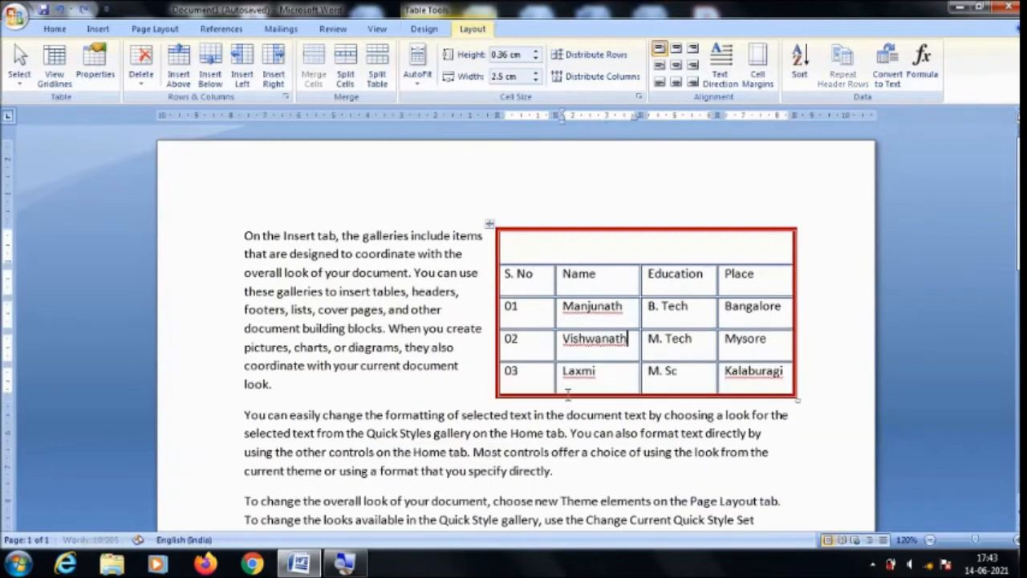
Enter the title "Students’ Information" in the merged first row of the table.
left_click(653, 348)
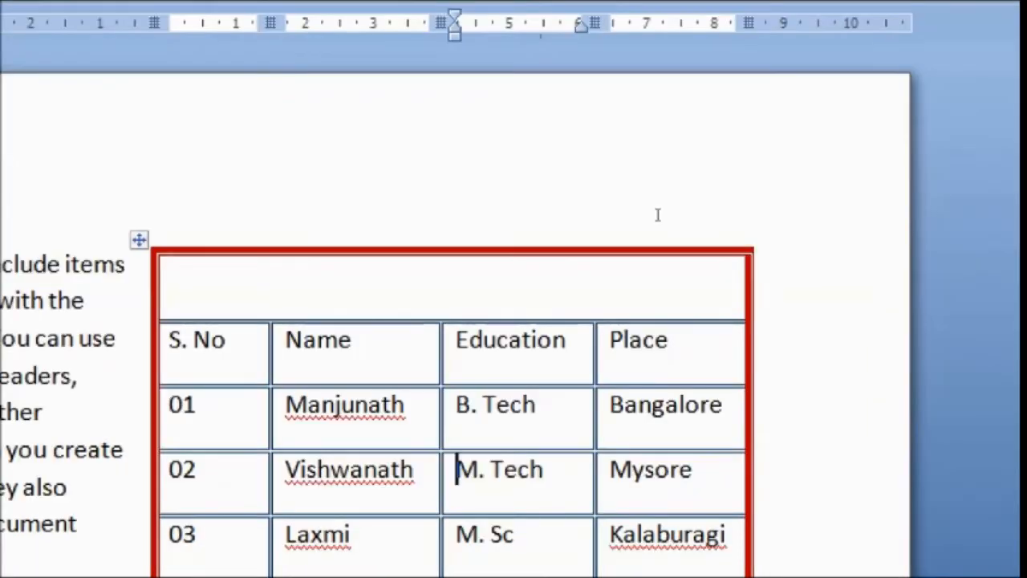
left_click(672, 504)
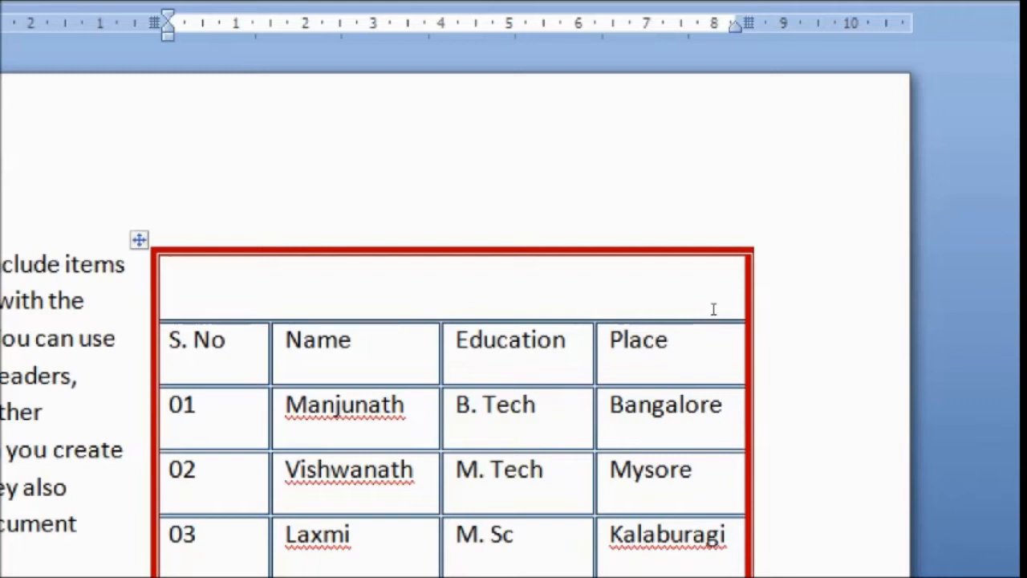
type("studen")
type("t")
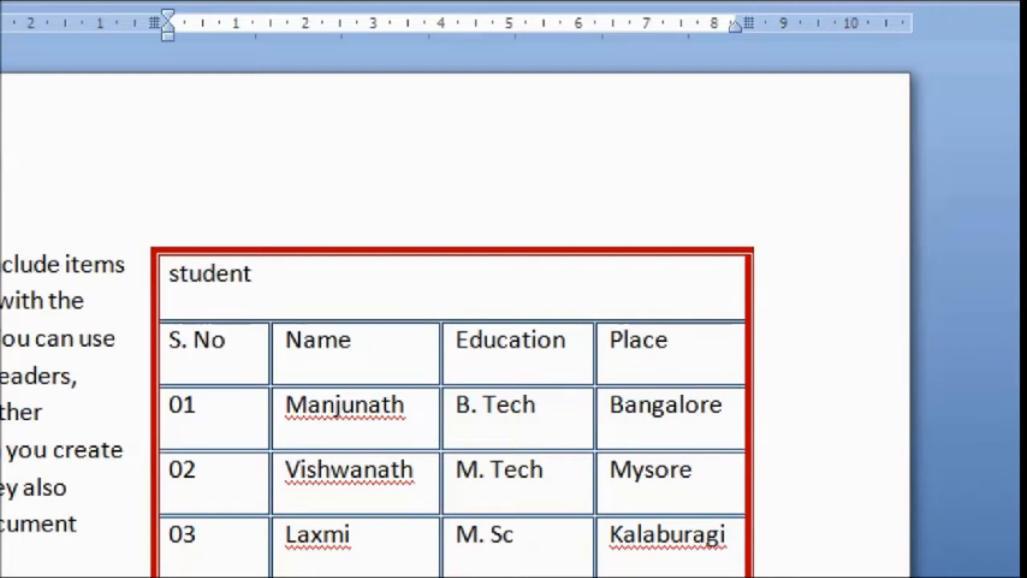
type("s' Info")
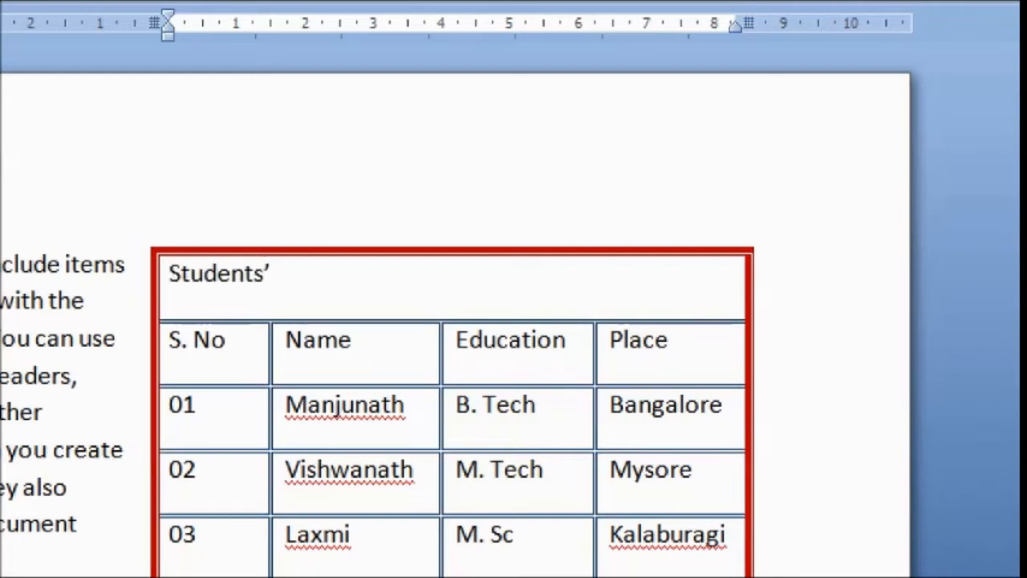
type("rmation")
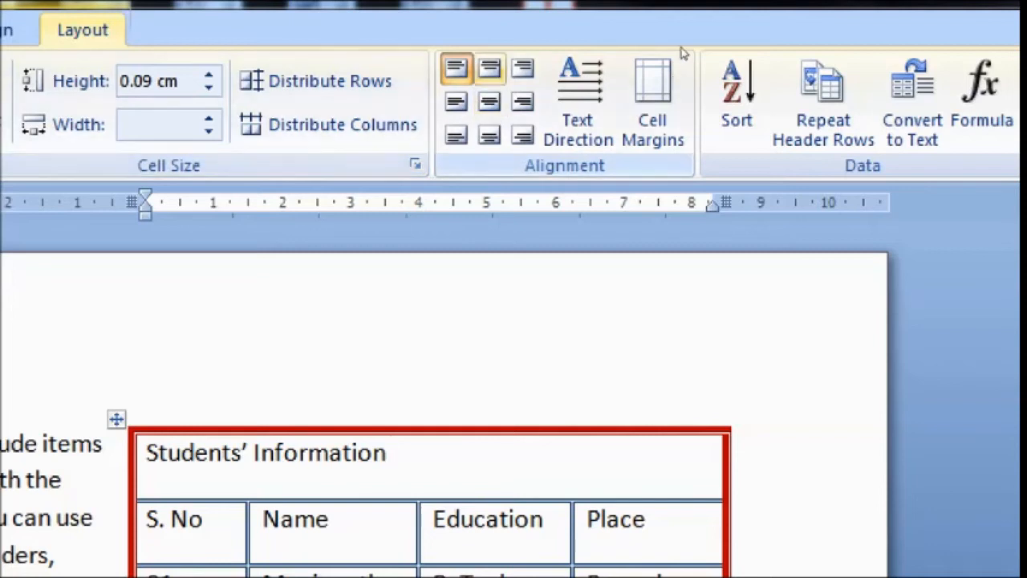
Try the top-center, top-right and top-left alignments on the title cell, and set it to Align Center Left.
left_click(490, 69)
left_click(523, 69)
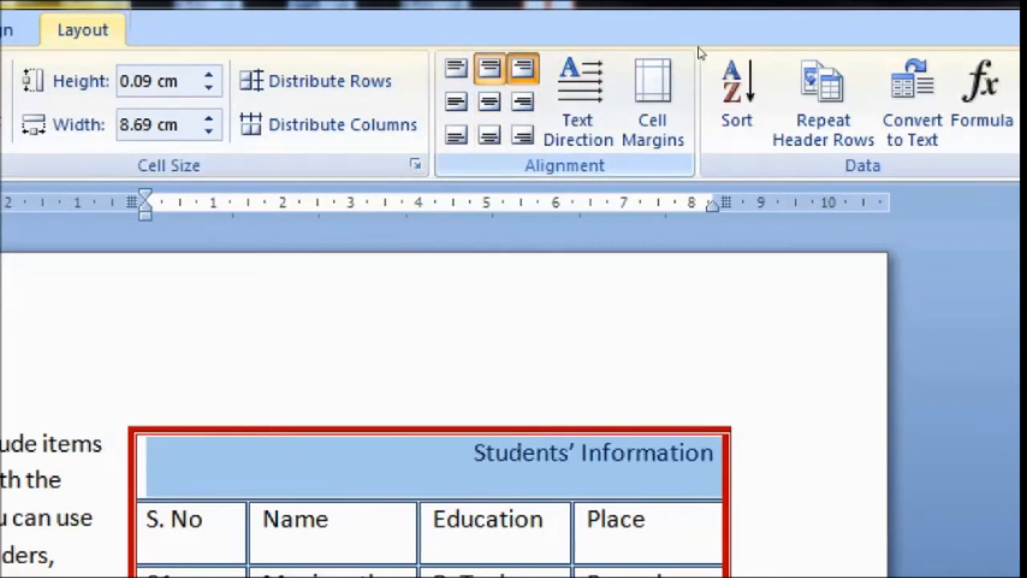
left_click(455, 69)
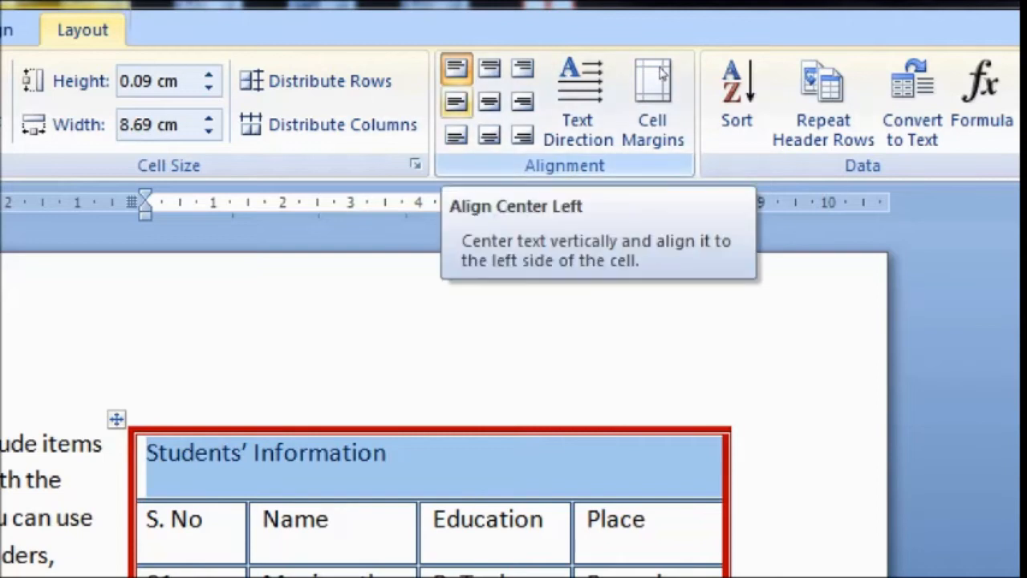
left_click(455, 101)
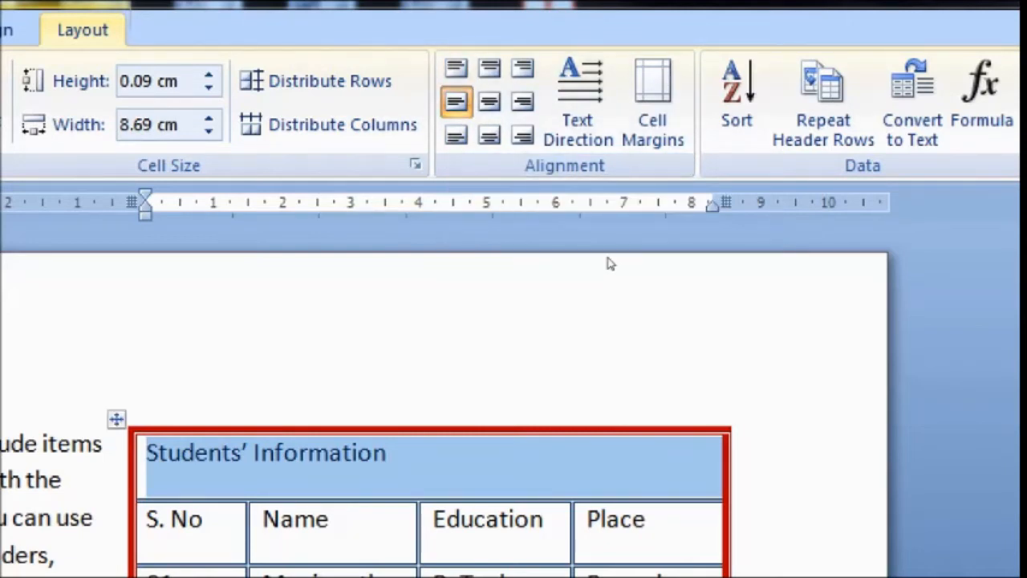
Increase the height of the "Students’ Information" title row to about 2.84 cm by moving its lower border.
scroll(610, 263, "down", 1)
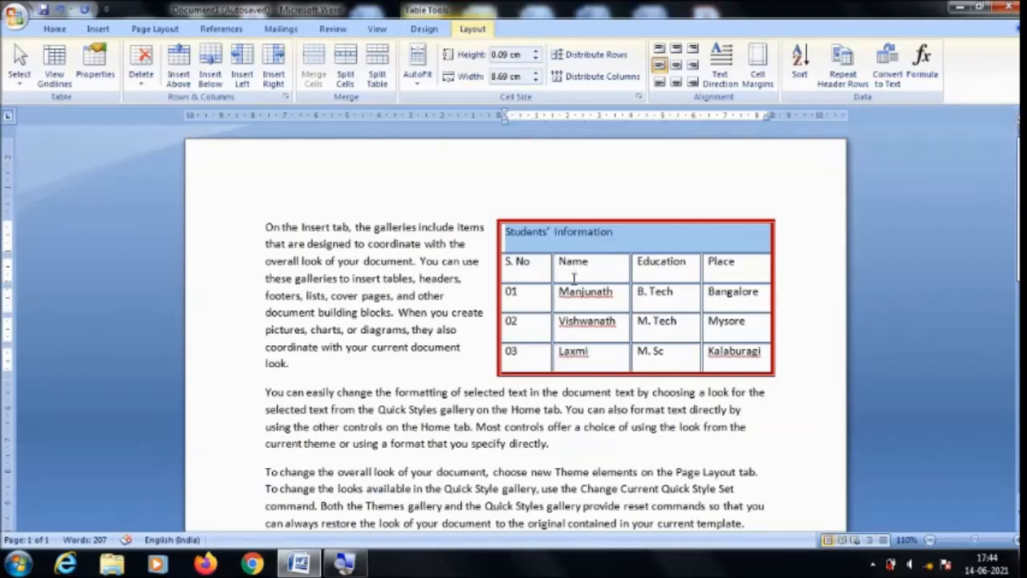
left_click(584, 269)
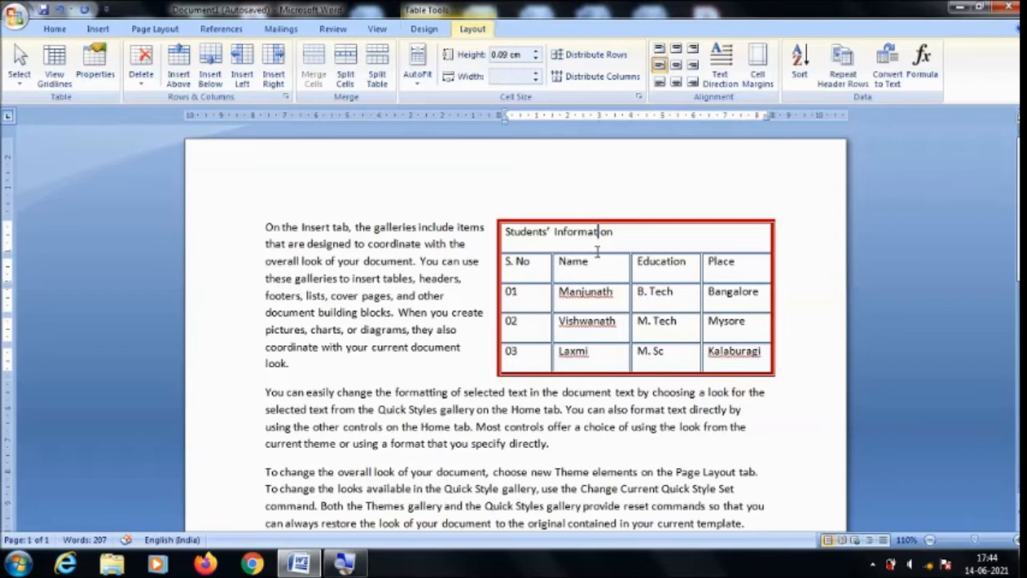
left_click_drag(597, 253, 598, 313)
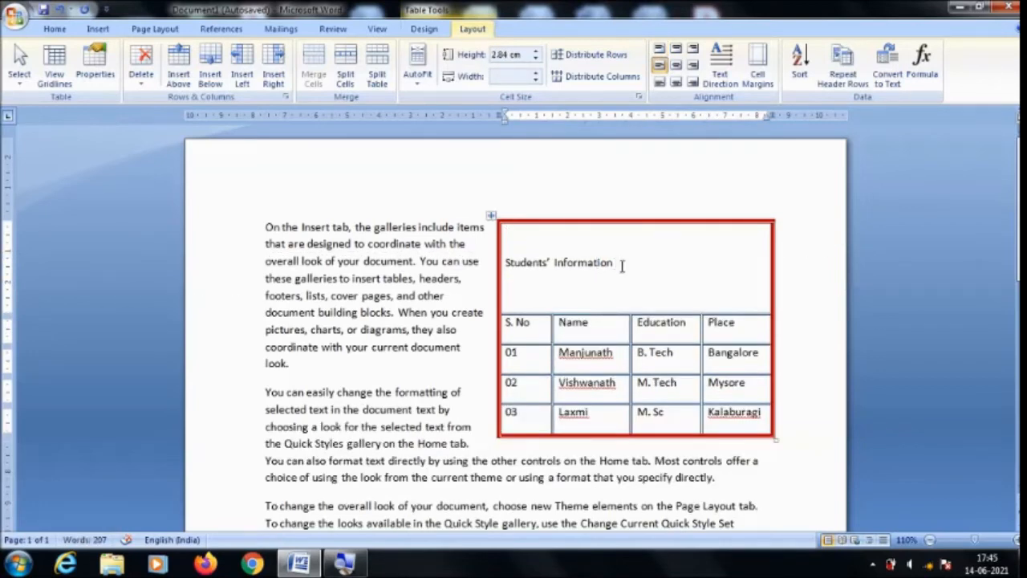
Undo the title row's resizing and alignment changes, and move the row's lower border down again to make it about 2.84 cm high.
key("ctrl+z")
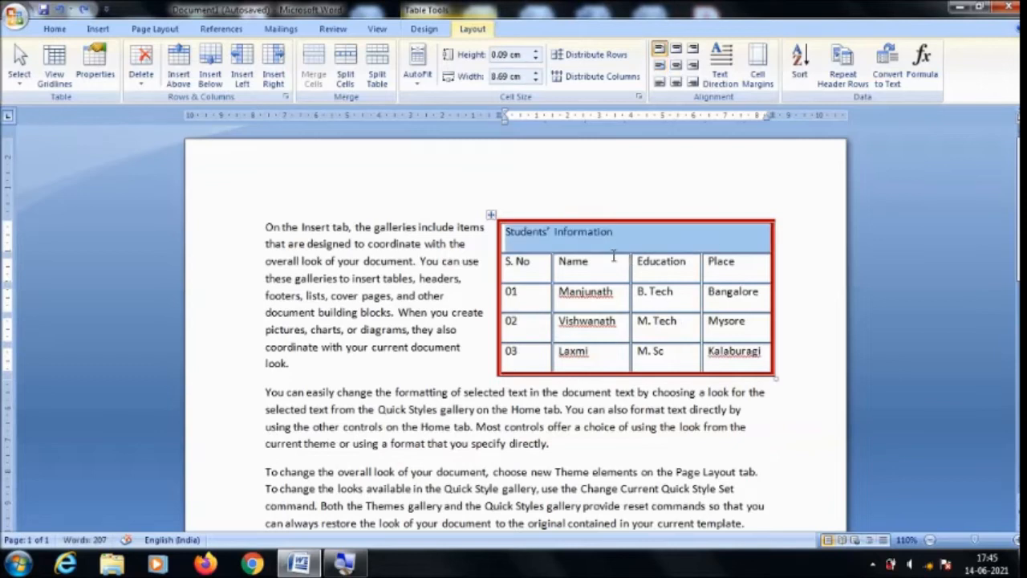
left_click(616, 261)
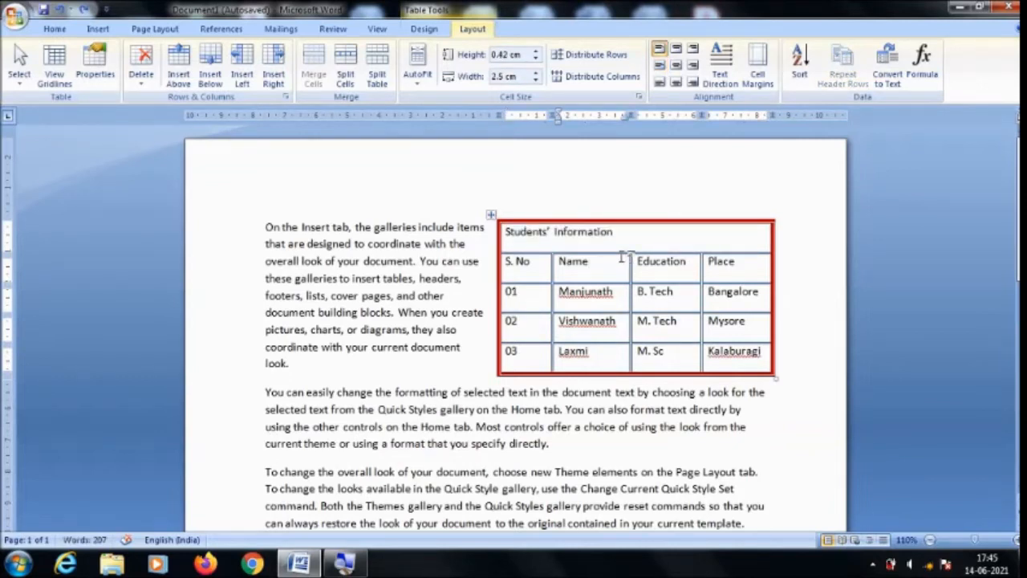
left_click_drag(620, 253, 624, 313)
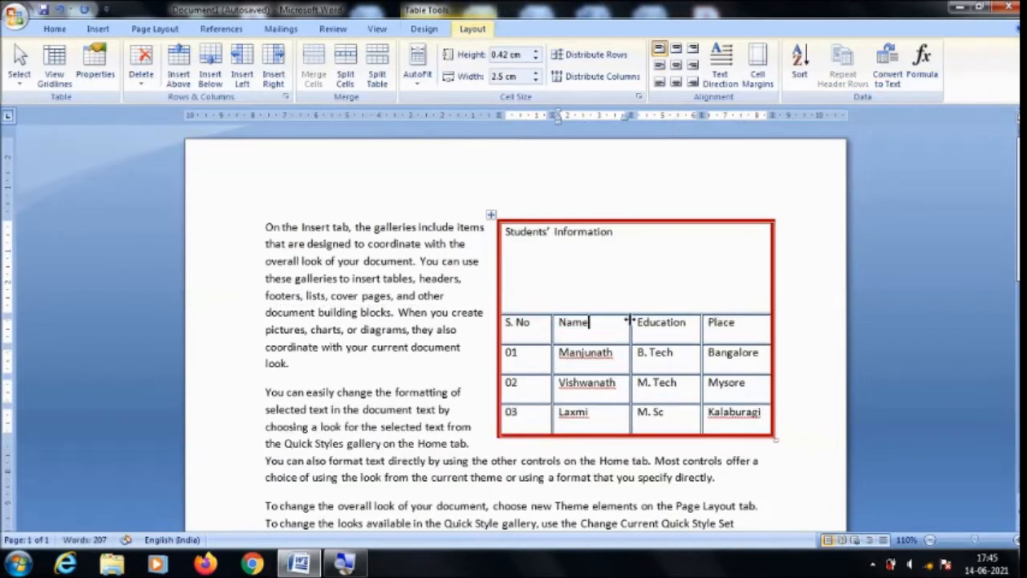
Try the top-center, top-right, top-left and center-left alignments on the "Students’ Information" title cell.
left_click(609, 249)
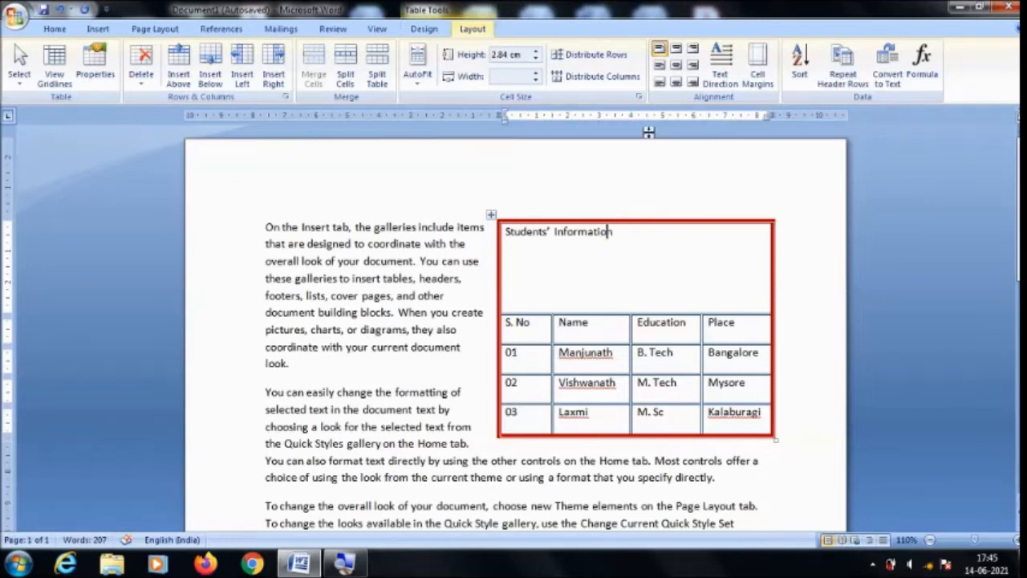
left_click(676, 50)
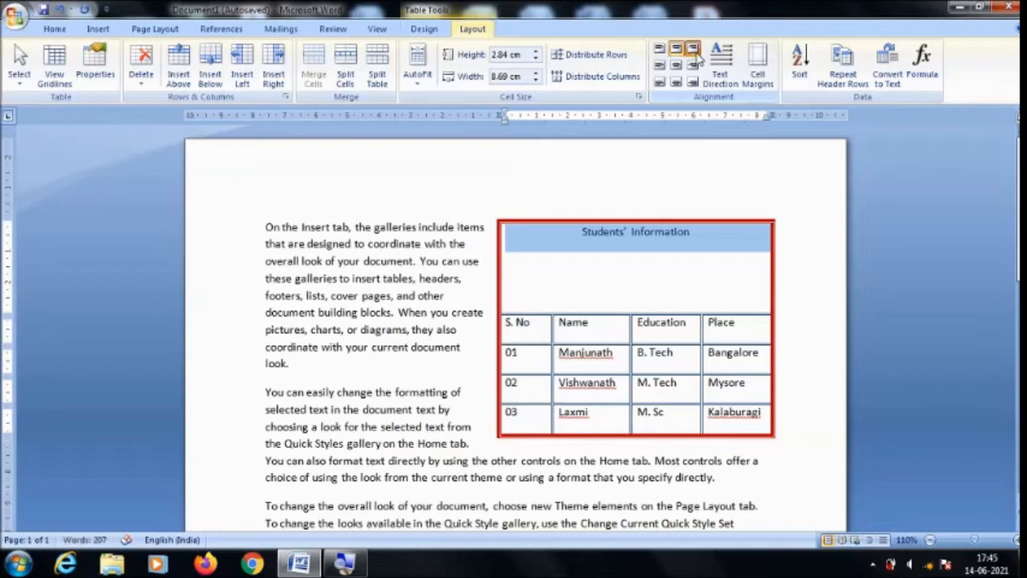
left_click(693, 49)
left_click(658, 51)
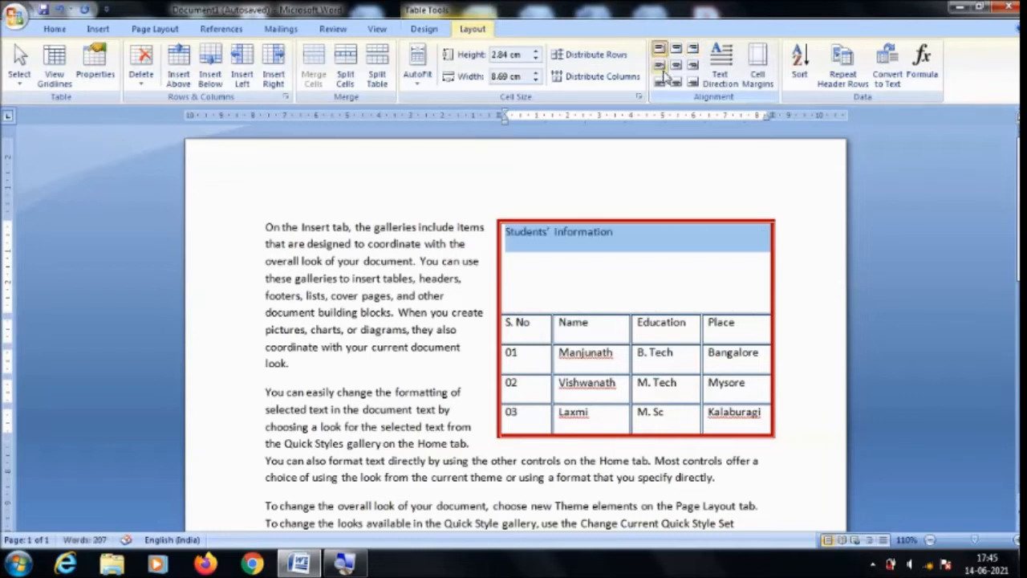
left_click(662, 68)
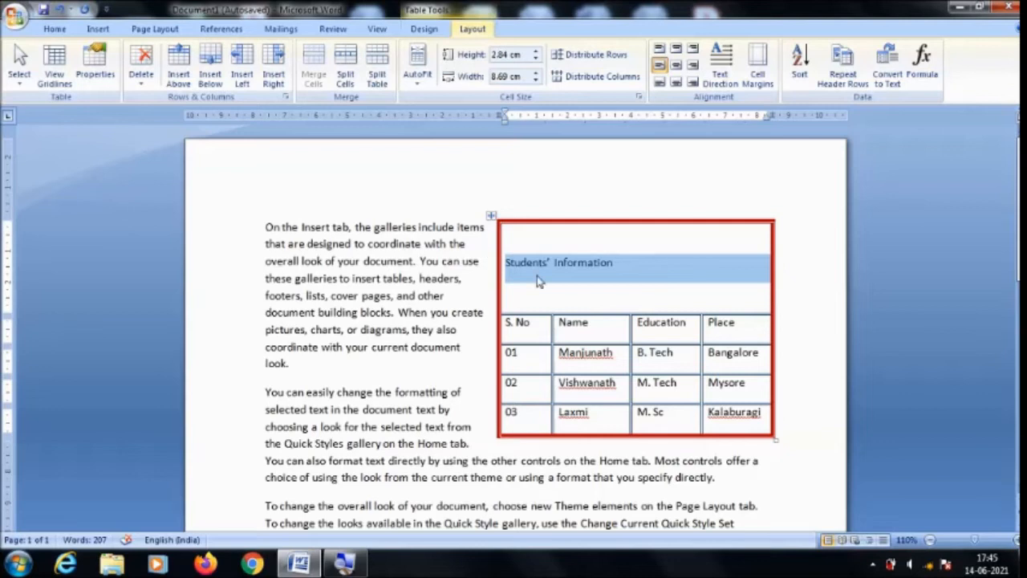
Try the center, center-right, bottom-left, bottom-center and bottom-right alignments on the "Students’ Information" title cell.
left_click(676, 71)
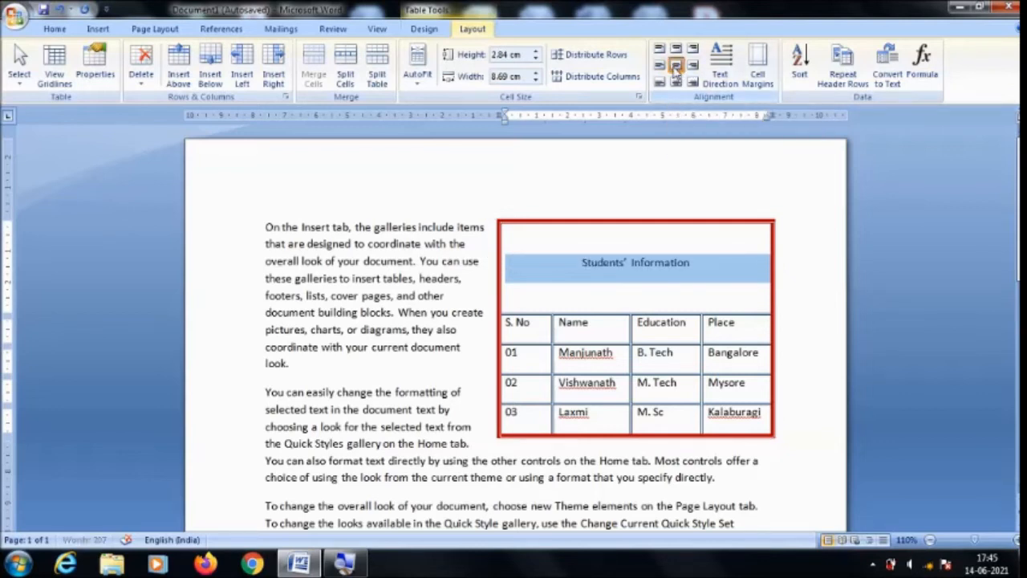
left_click(649, 262)
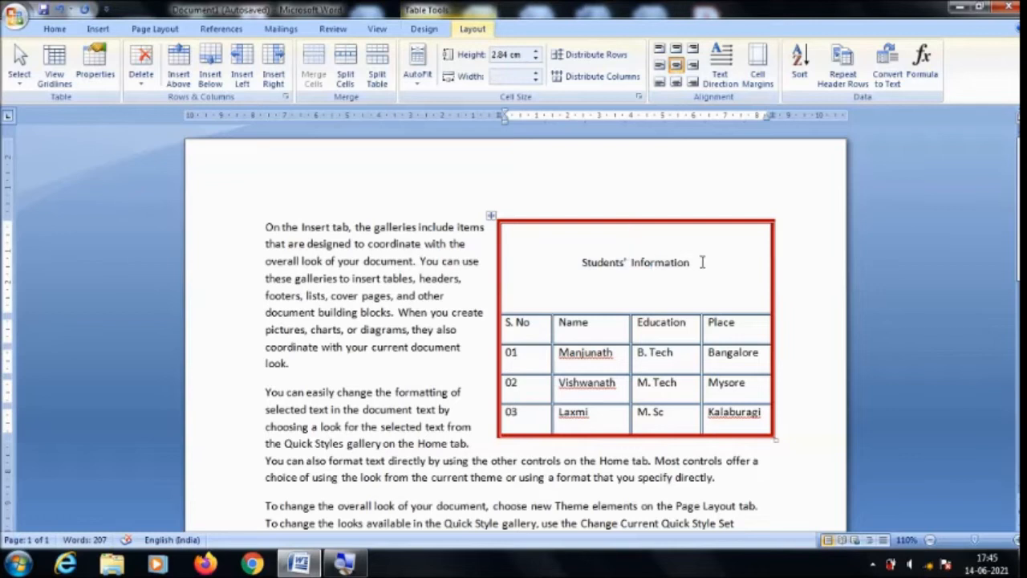
left_click(692, 67)
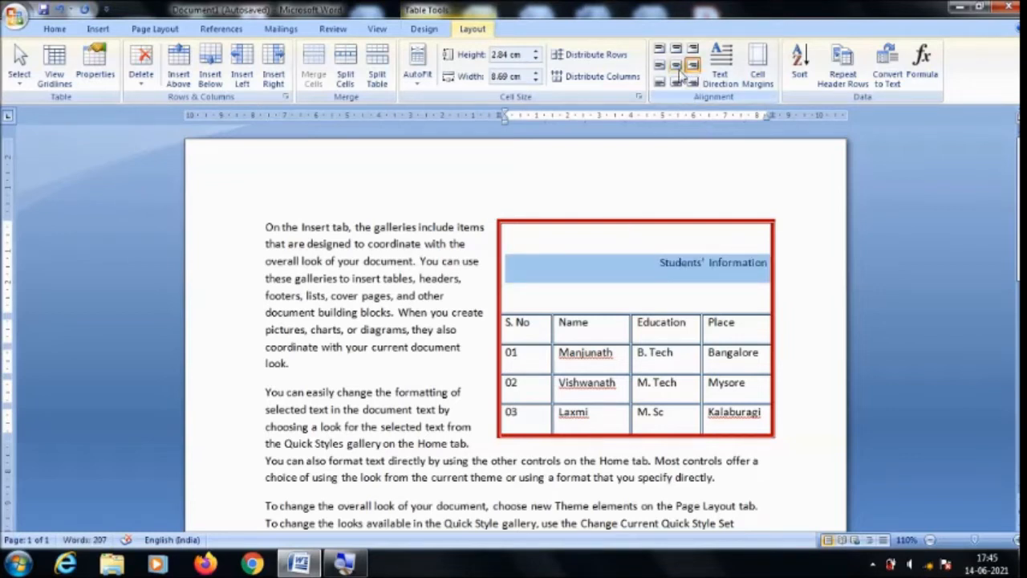
left_click(661, 85)
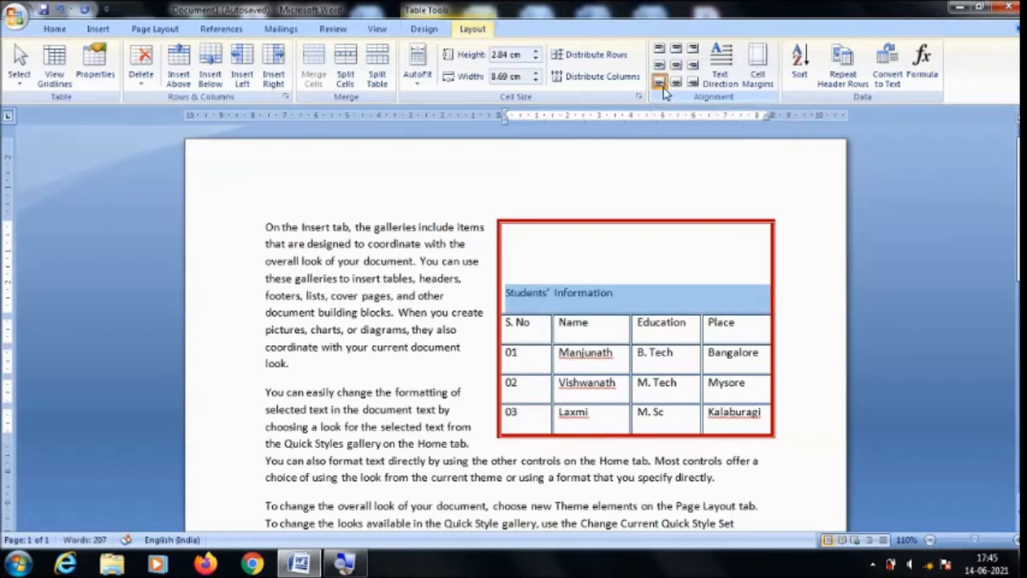
left_click(679, 84)
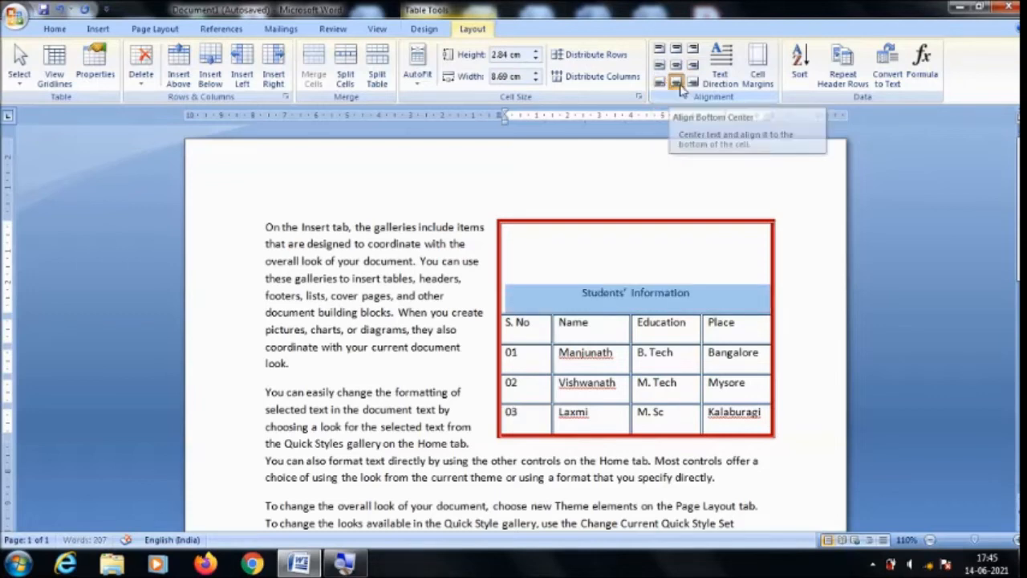
left_click(692, 83)
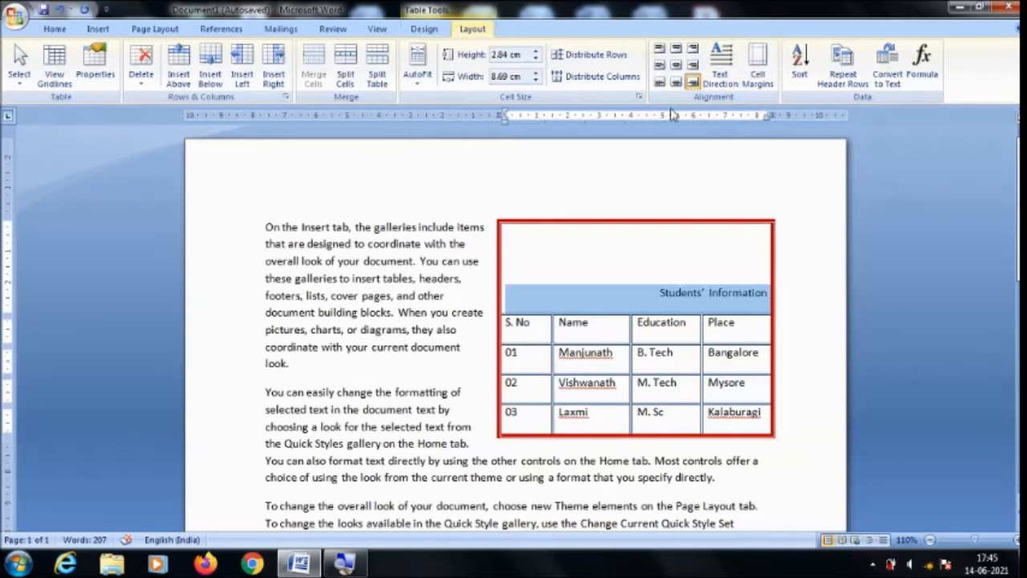
Undo all the alignment changes on the title cell and the increase of the title row's height.
key("ctrl+z")
key("ctrl+z")
key("ctrl+z")
key("ctrl+z")
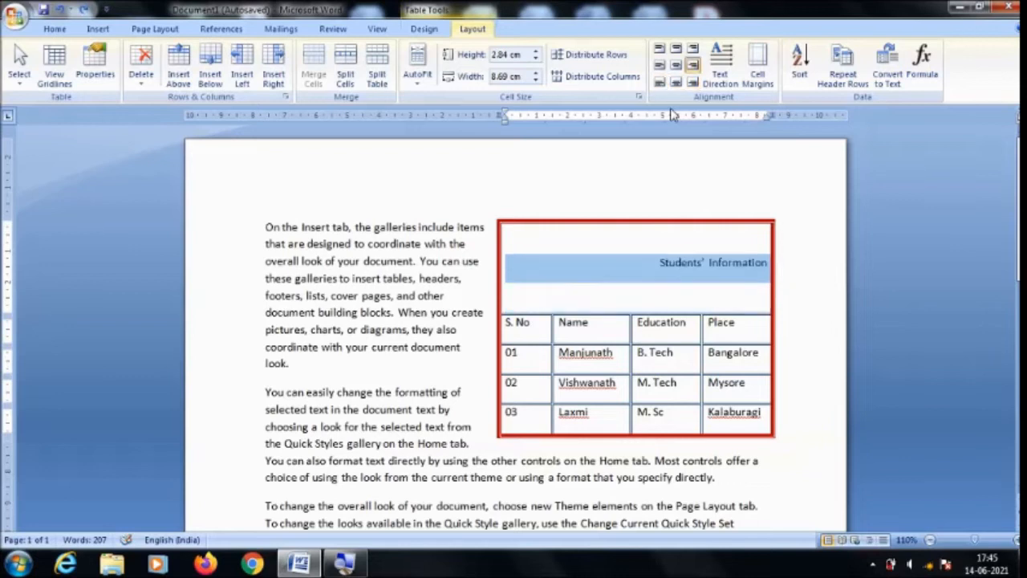
key("ctrl+z")
key("ctrl+z")
key("ctrl+z")
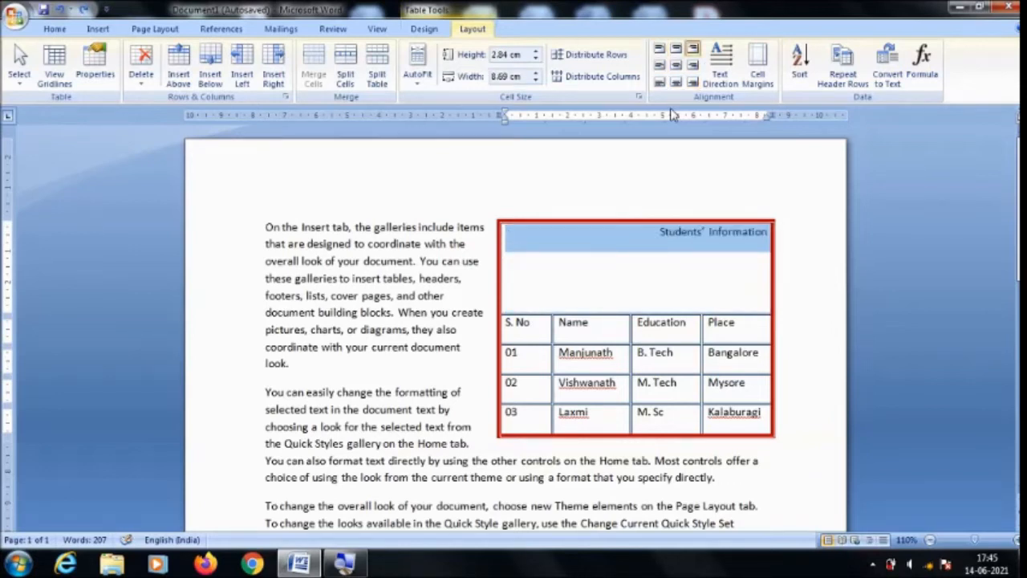
key("ctrl+z")
key("ctrl+z")
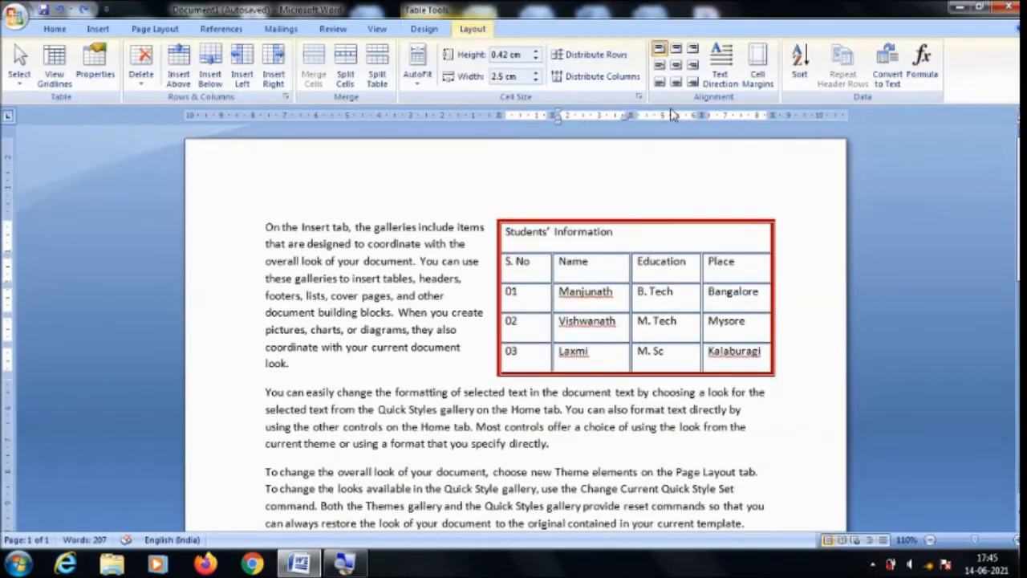
Insert a new column to the right of the "Students’ Information" title cell at the table's right edge.
right_click(755, 243)
mouse_move(827, 309)
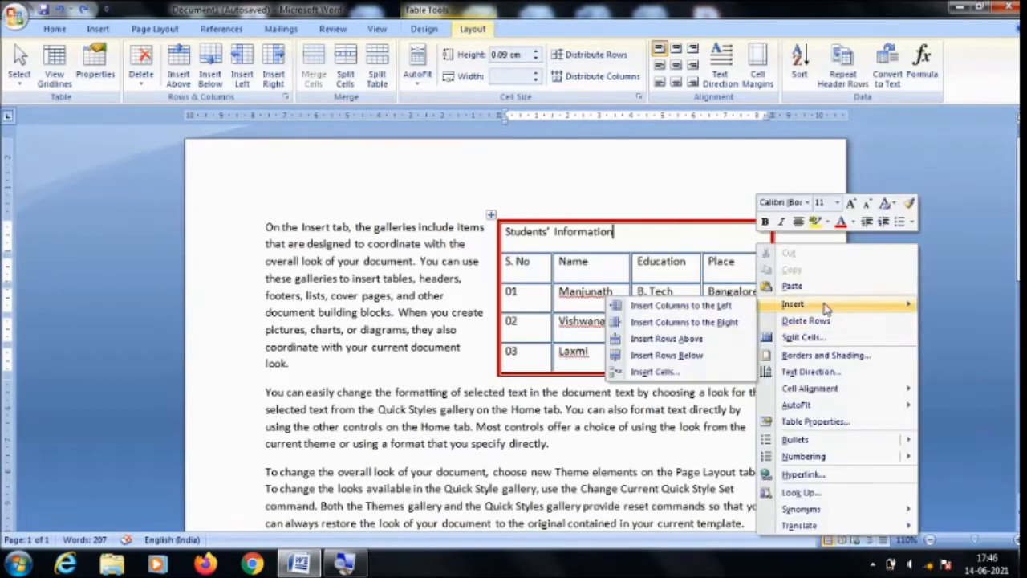
left_click(720, 327)
left_click(666, 301)
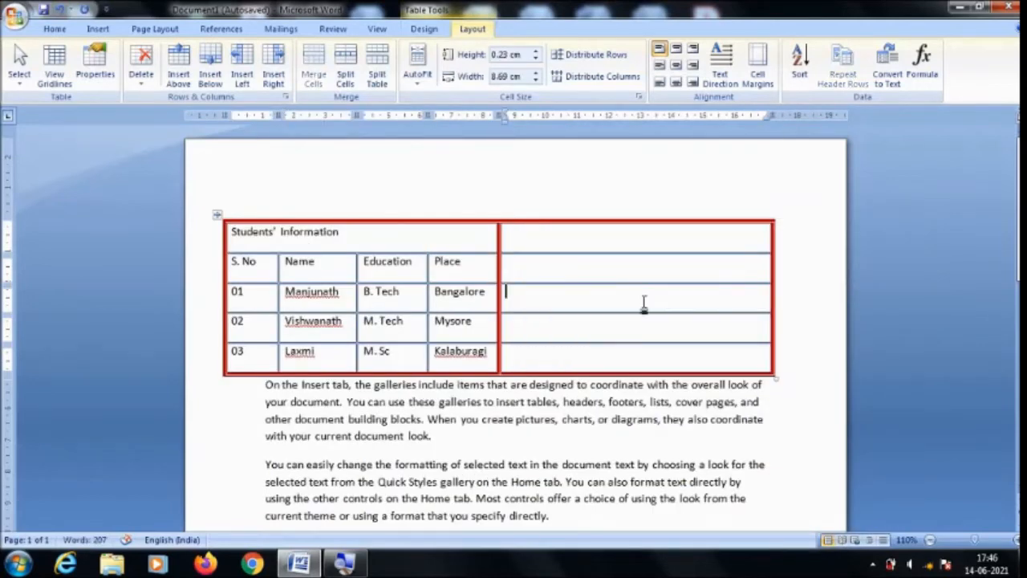
Narrow the new empty column to about 4.25 cm and merge all its cells into one.
mouse_move(771, 264)
left_mouse_down()
mouse_move(632, 272)
mouse_move(637, 287)
left_mouse_up()
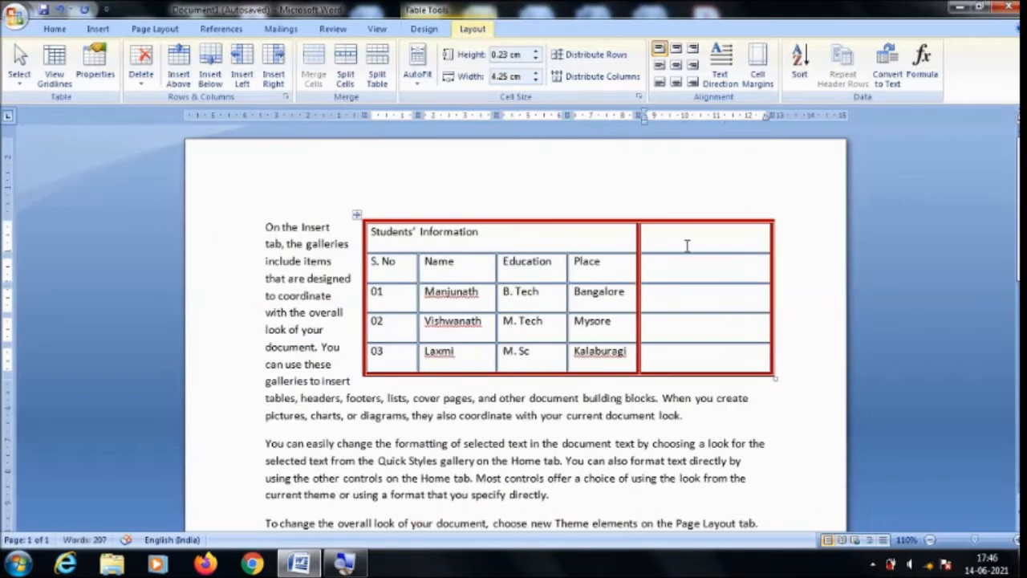
left_click_drag(685, 245, 683, 362)
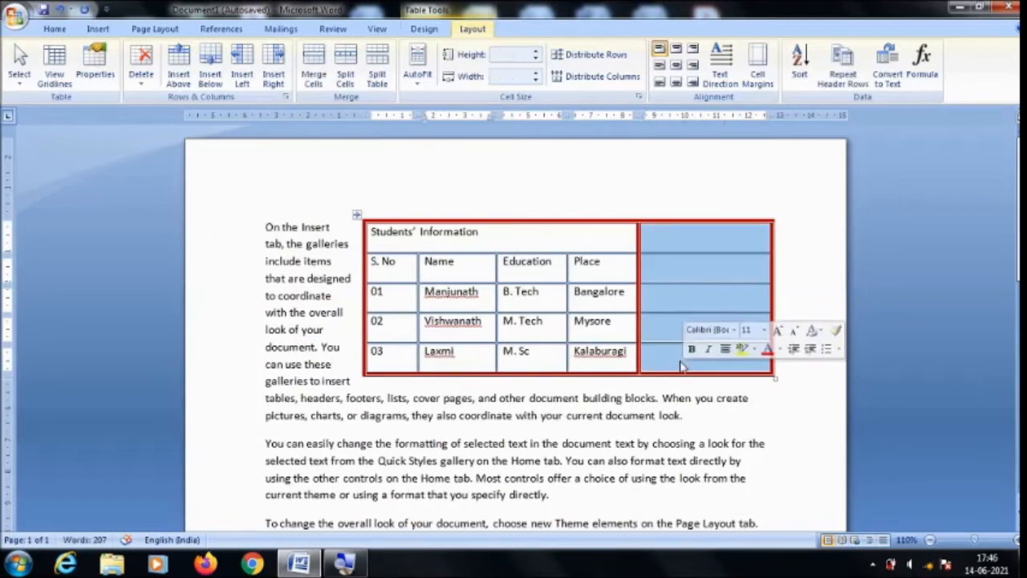
left_click(314, 66)
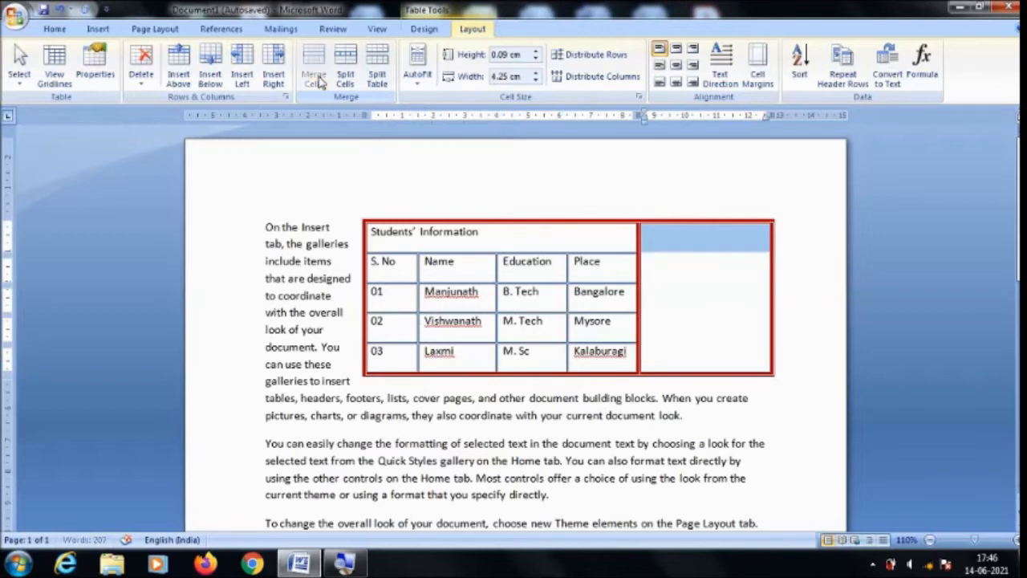
Enter a person's full name in the merged cell and change the surname to uppercase.
left_click(663, 286)
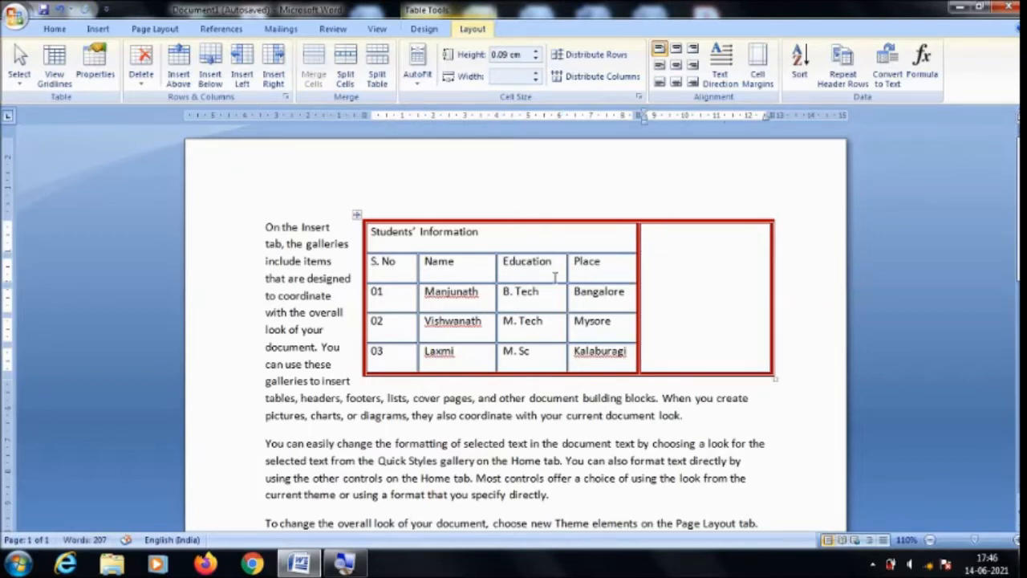
key("Caps_Lock")
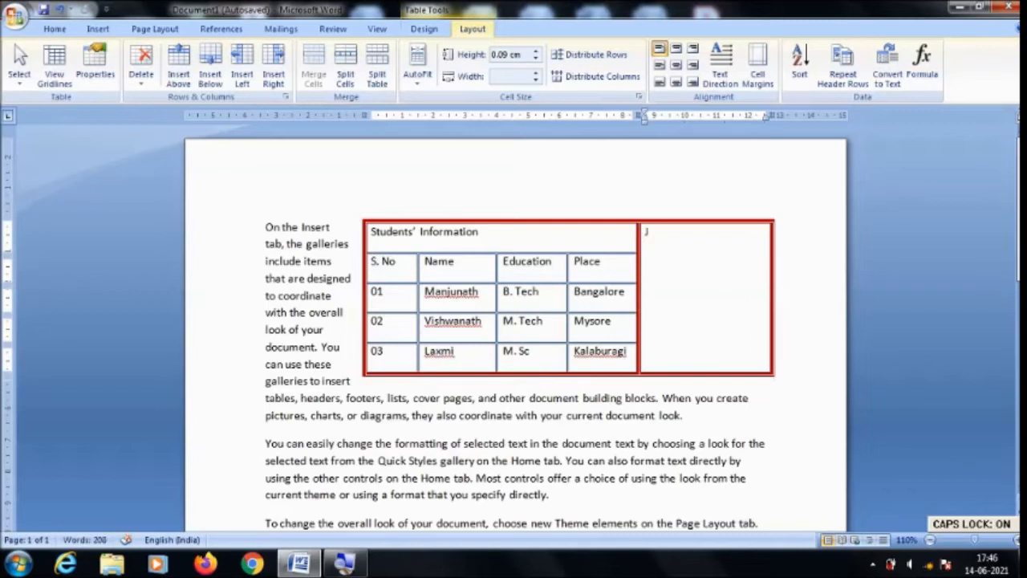
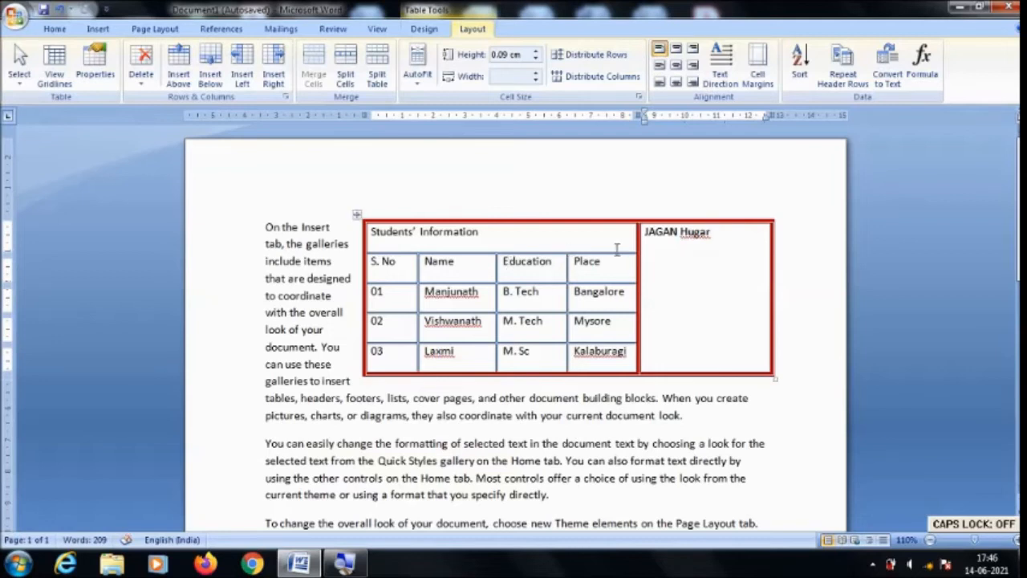
left_click_drag(713, 233, 679, 233)
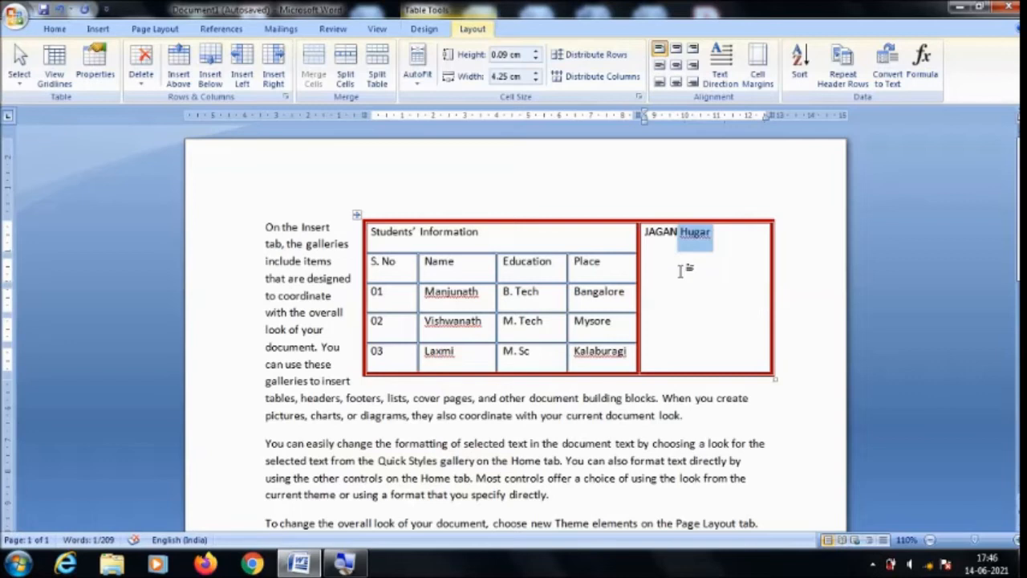
key("shift+F3")
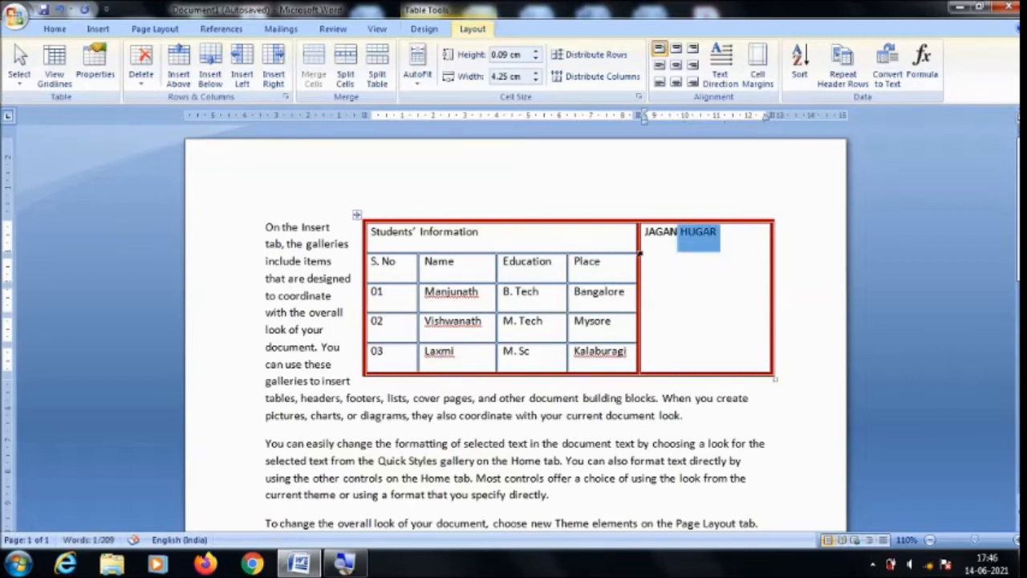
Change the name cell's text direction to read from top to bottom and narrow its column to about 1 cm.
left_click(654, 247)
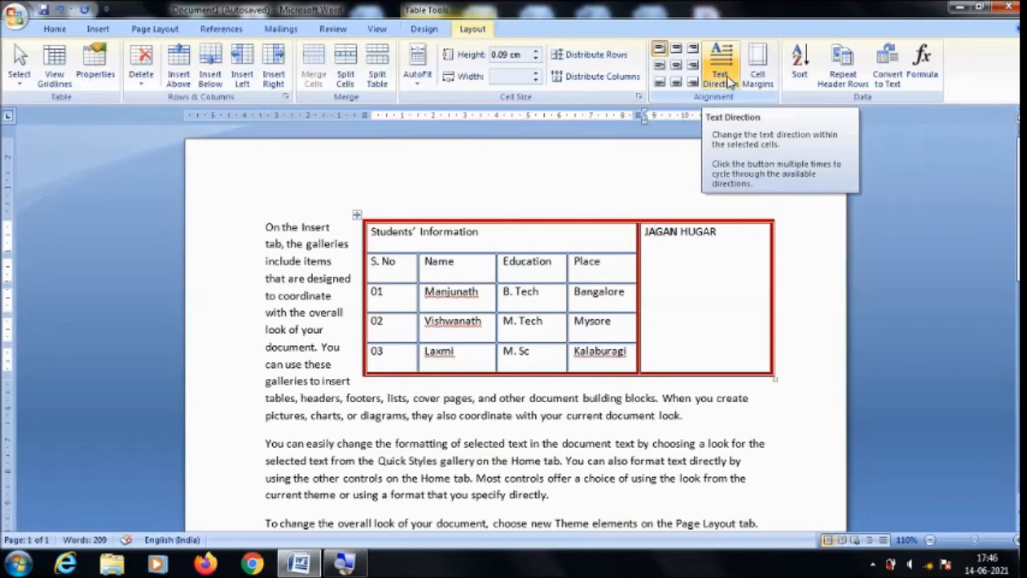
left_click(730, 81)
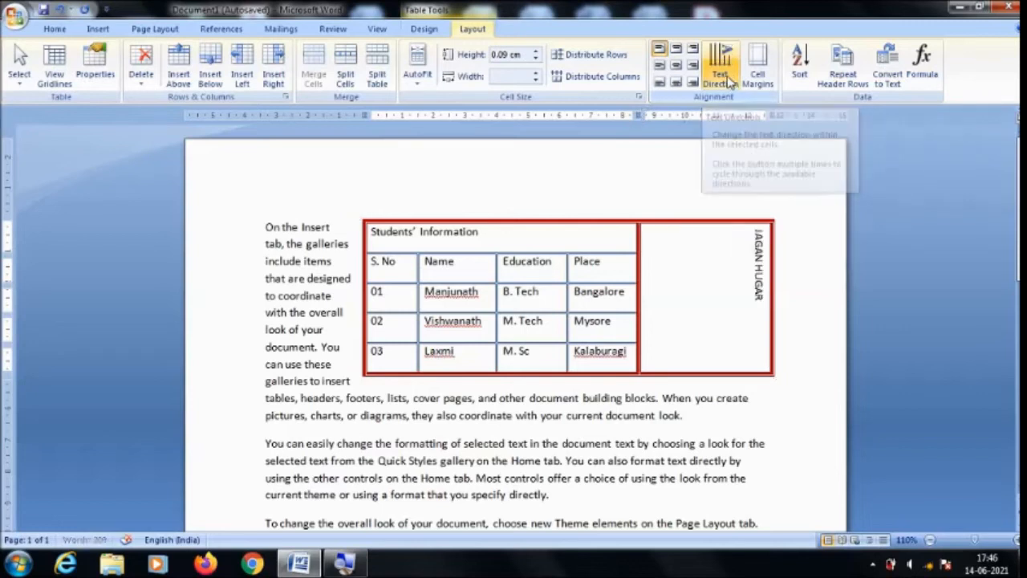
left_click(773, 323)
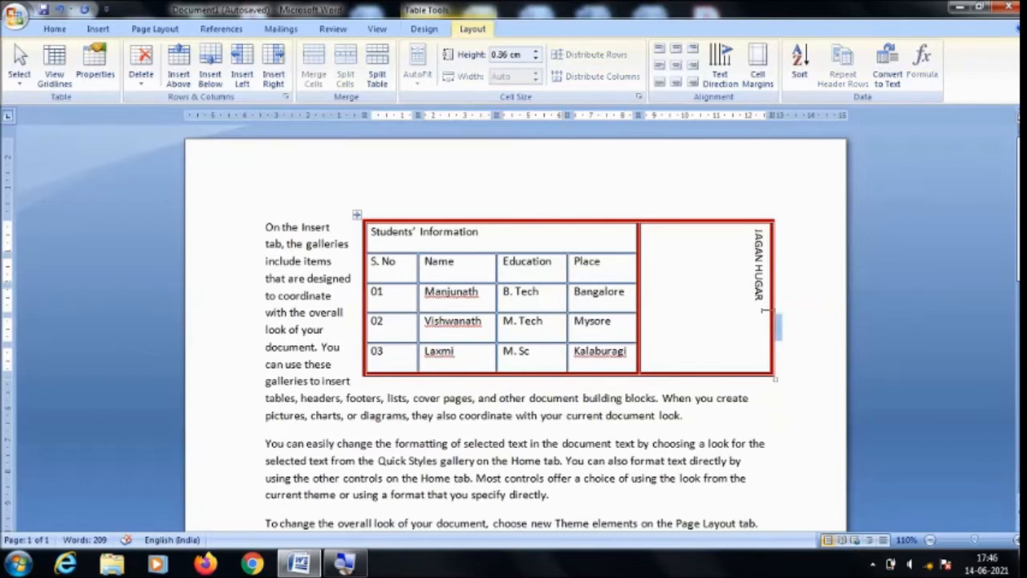
left_click_drag(774, 309, 665, 310)
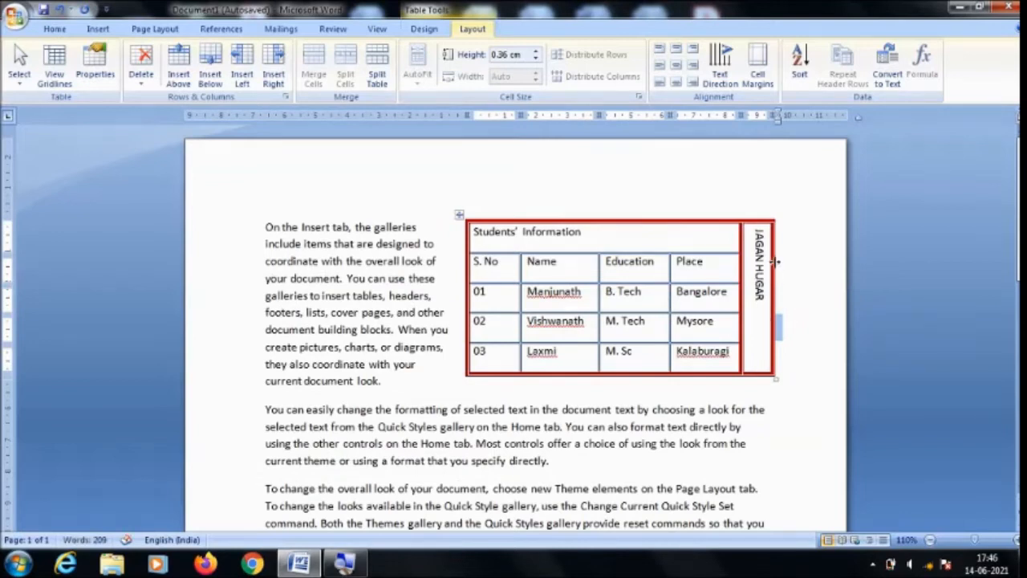
Widen the name column and change its text direction to read from bottom to top.
left_click(715, 66)
left_click_drag(773, 260, 814, 268)
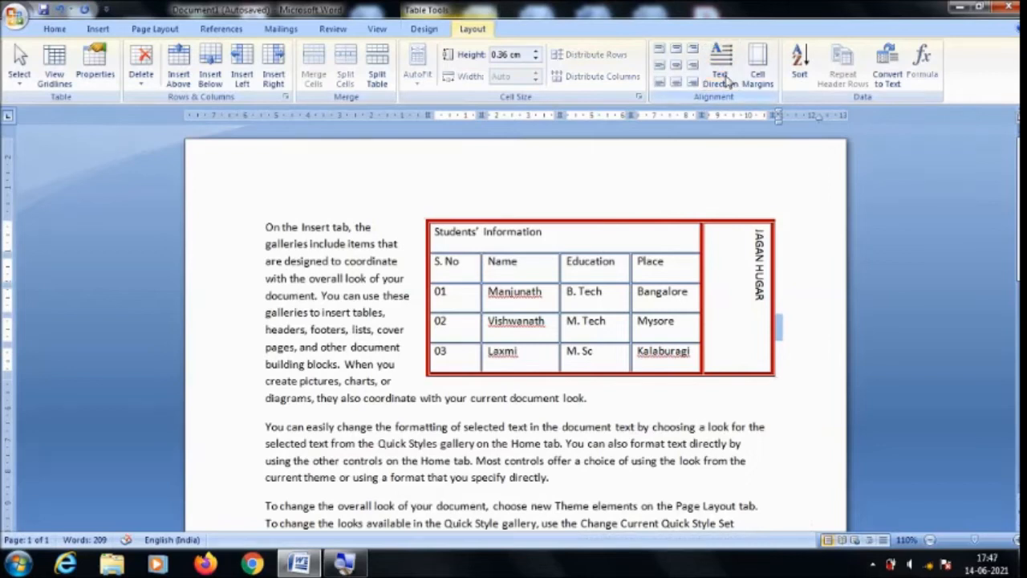
left_click(740, 277)
left_click(720, 77)
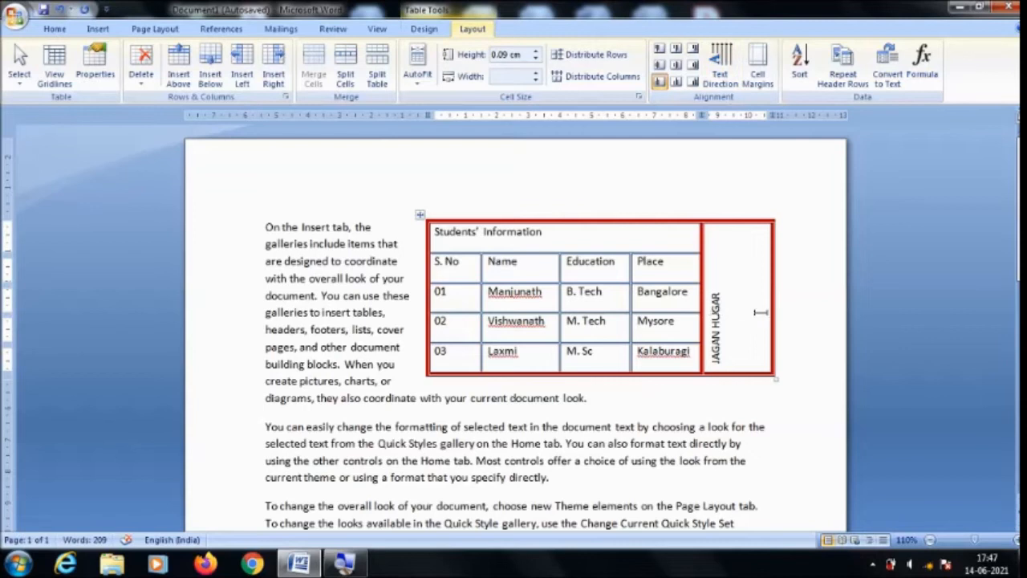
Narrow the name column to about 1 cm and center the rotated name along the cell's height.
left_click_drag(772, 306, 733, 310)
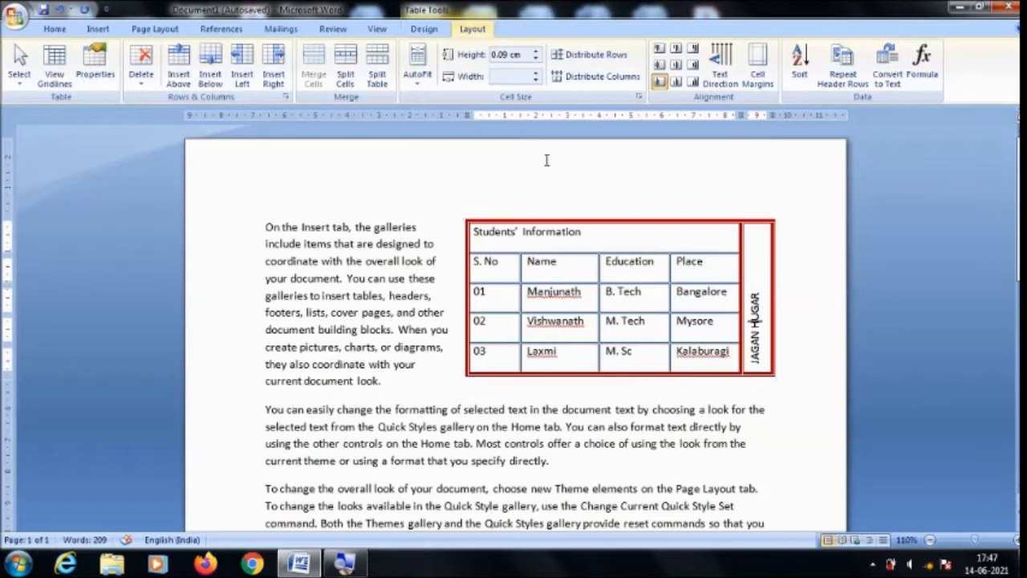
left_click(677, 83)
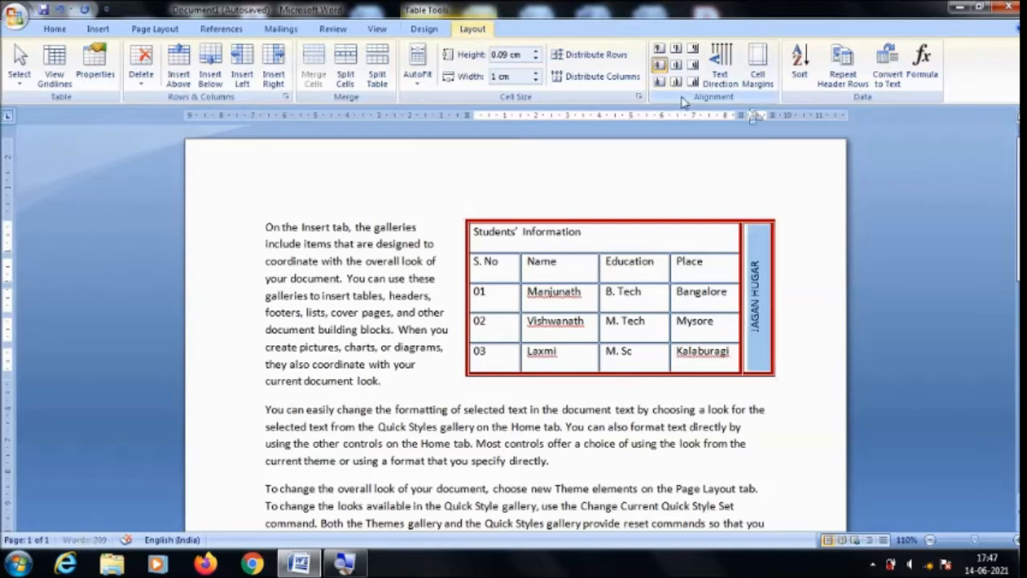
Undo the name cell's alignment, text direction, width and text changes until the added name column is removed from the table.
left_click(758, 291)
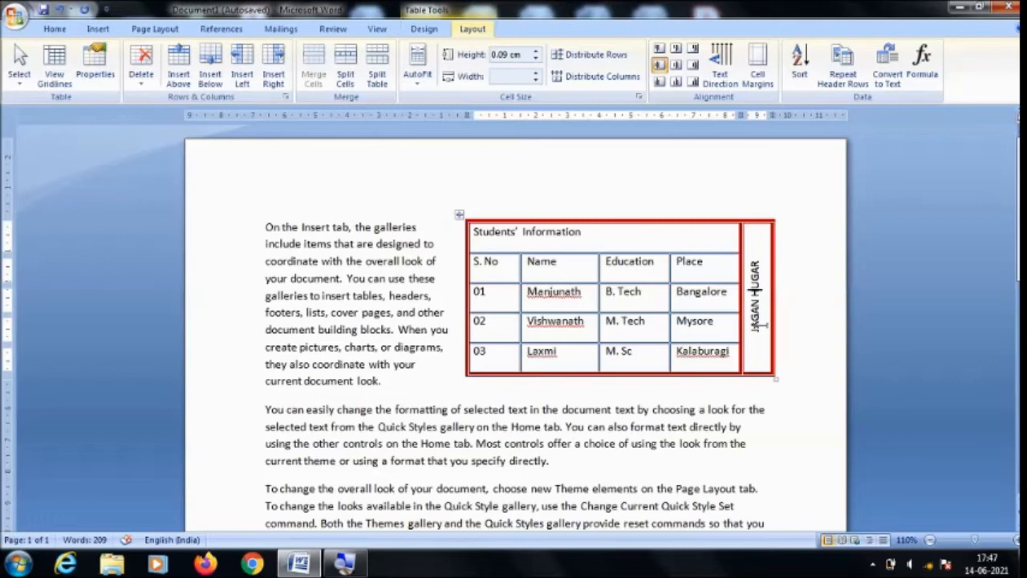
key("ctrl+z")
key("ctrl+z")
key("ctrl+z")
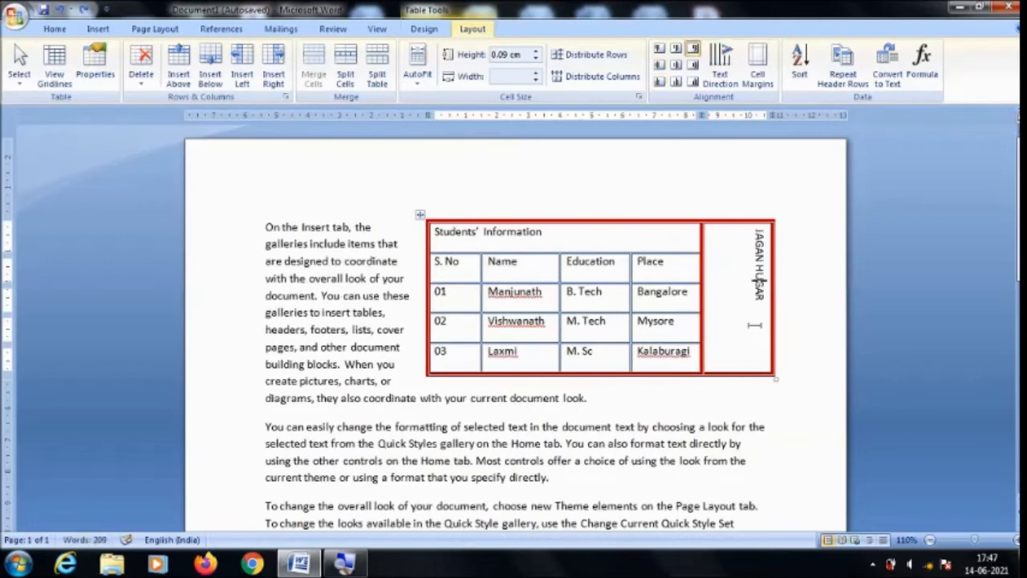
key("ctrl+z")
key("ctrl+z")
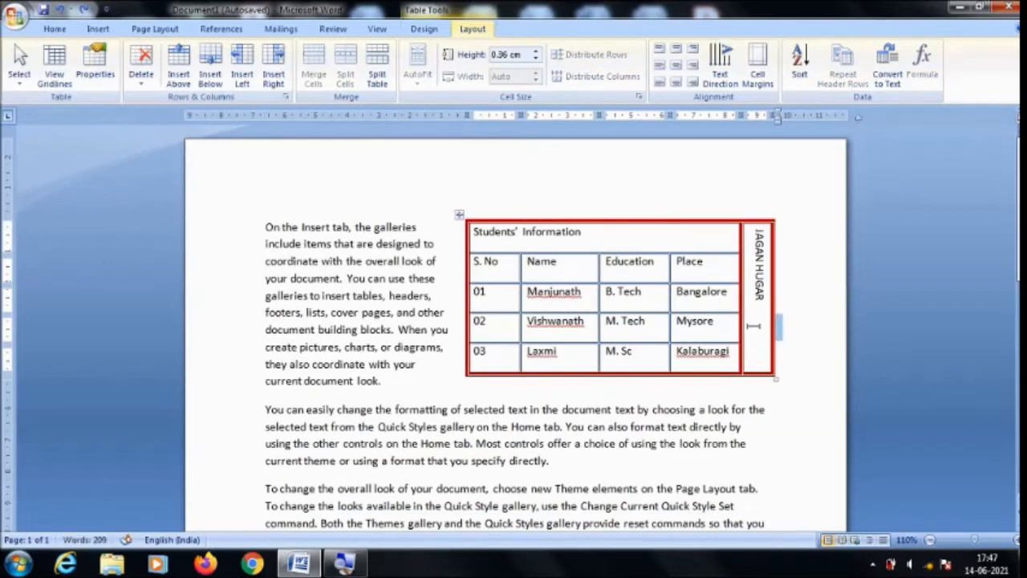
key("ctrl+z")
key("ctrl+z")
key("ctrl+z")
key("ctrl+z")
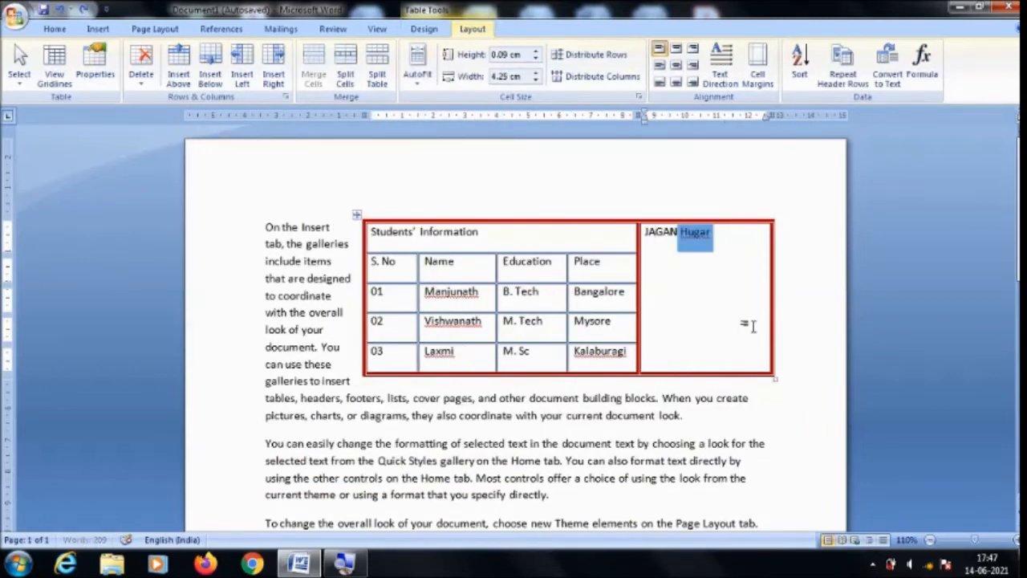
key("ctrl+z")
key("ctrl+z")
key("ctrl+z")
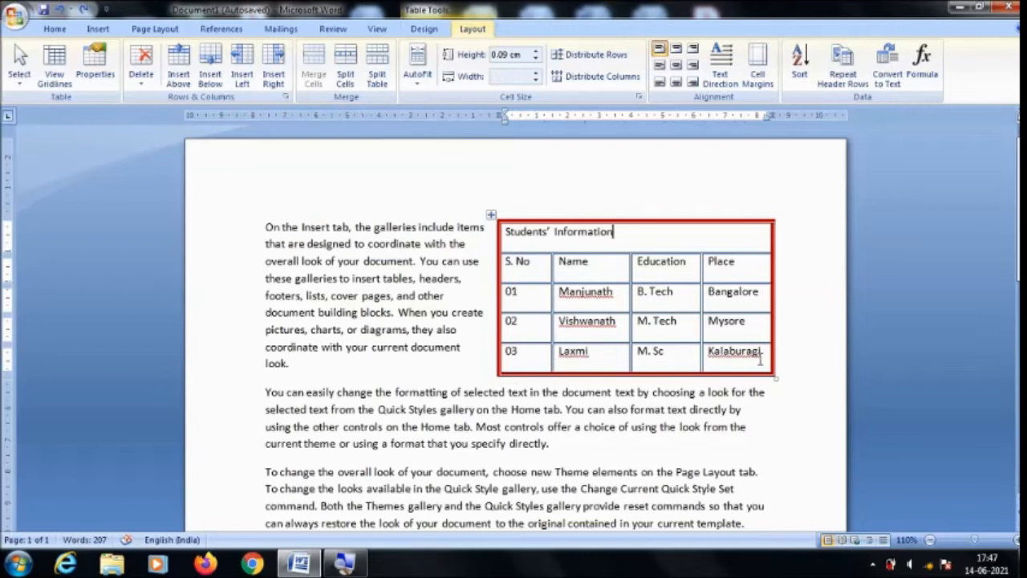
Try adding a row after the last student row with 1 in its first cell, and undo it.
left_click(759, 357)
key("Tab")
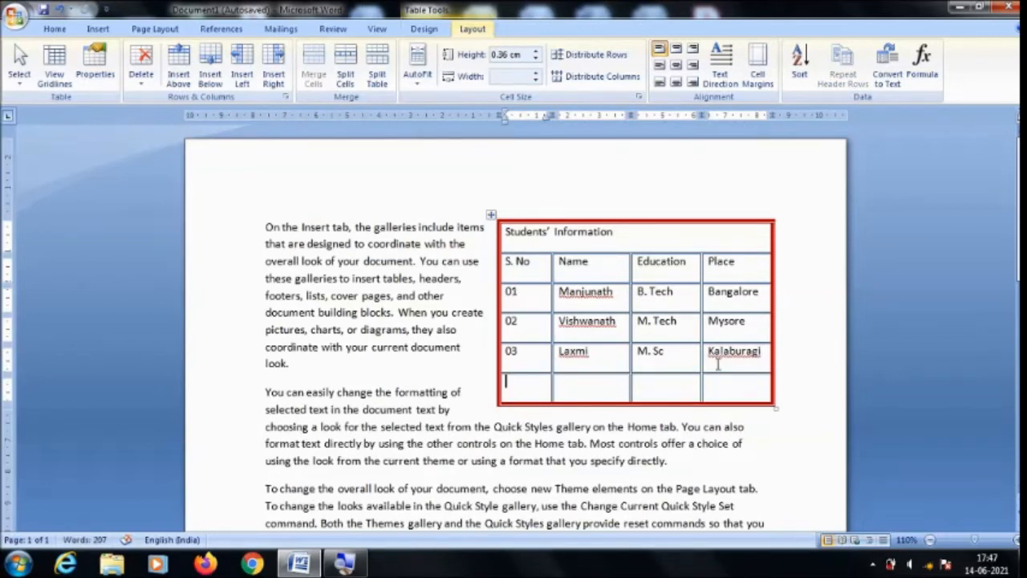
type("1")
key("ctrl+z")
key("ctrl+z")
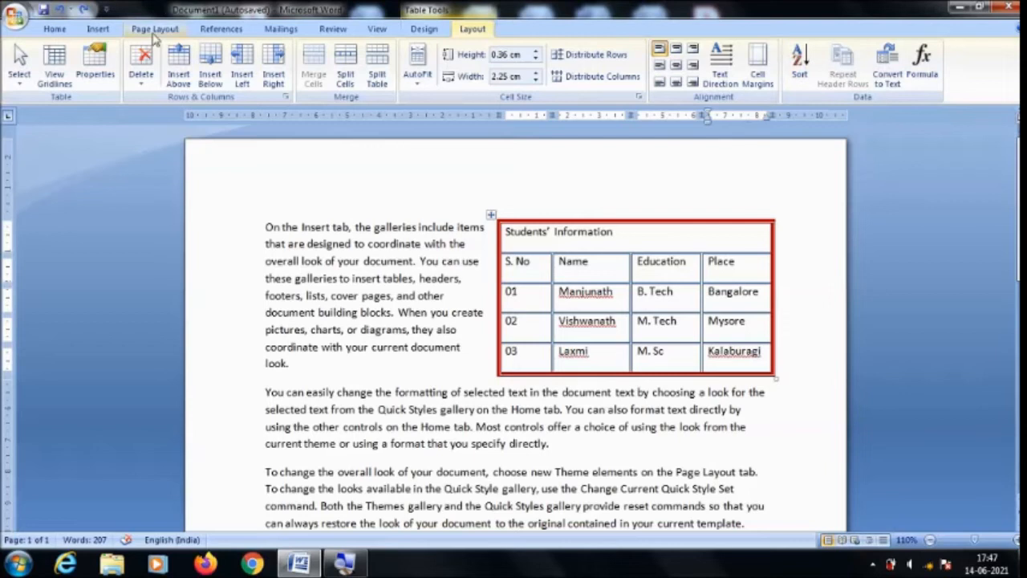
left_click(56, 30)
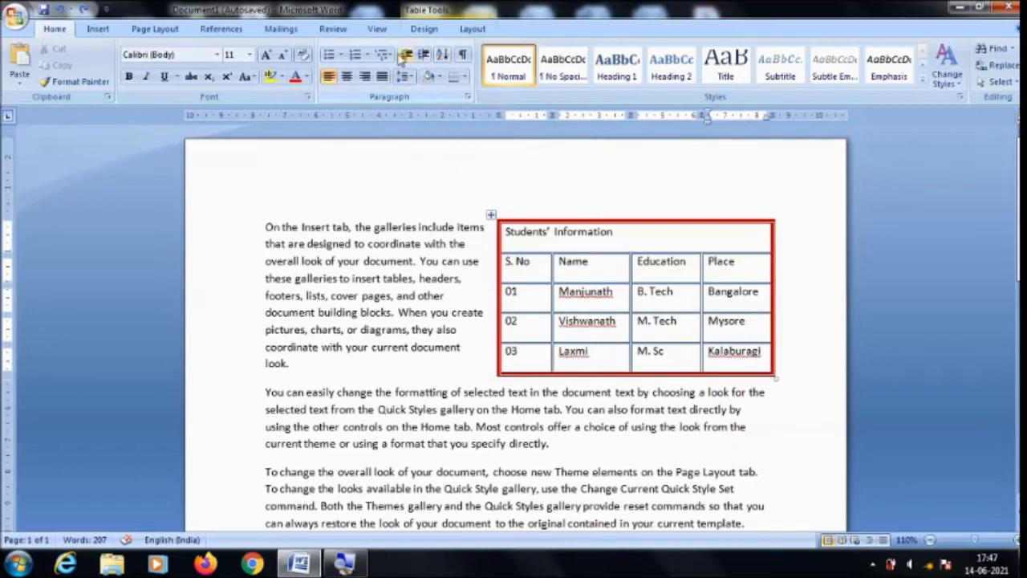
left_click(472, 28)
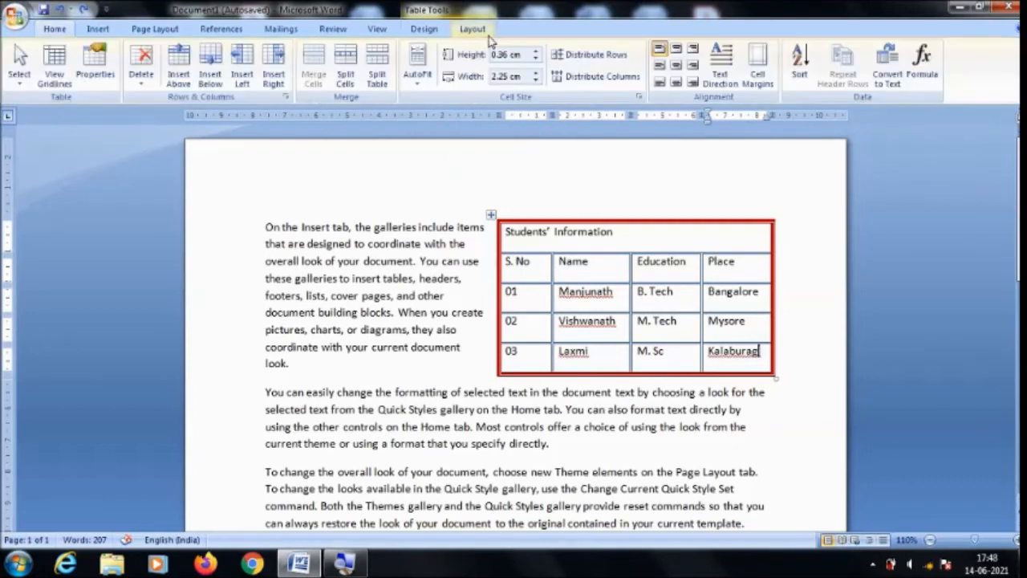
left_click(801, 66)
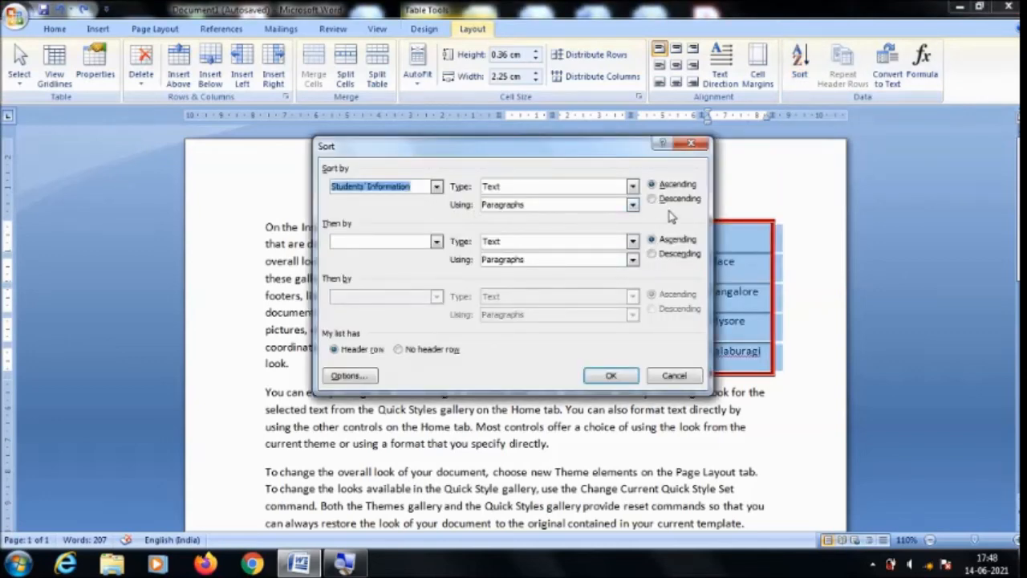
left_click(674, 375)
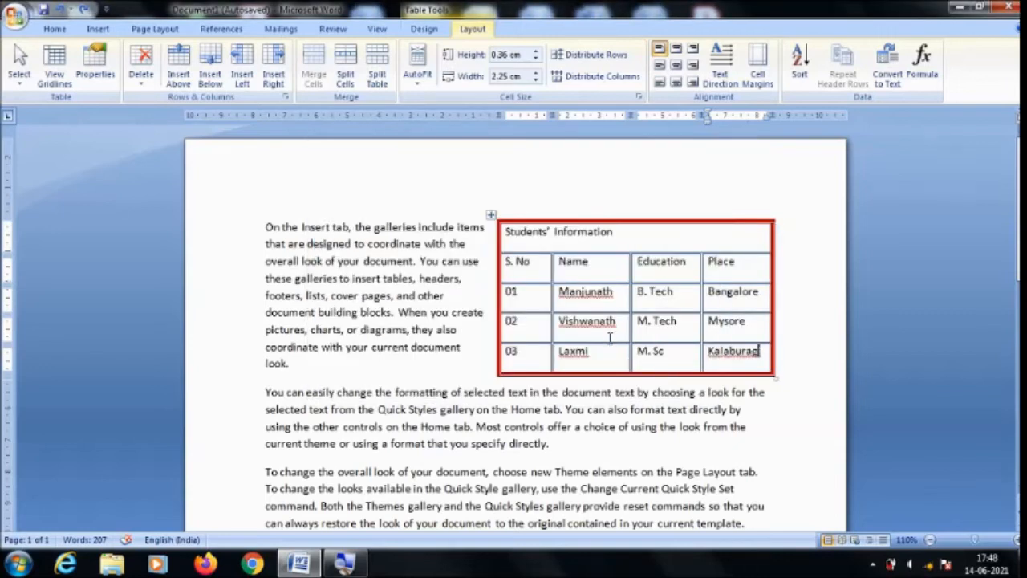
Sort the three student rows by the Name column as text in ascending order, with no header row.
left_click_drag(574, 299, 586, 360)
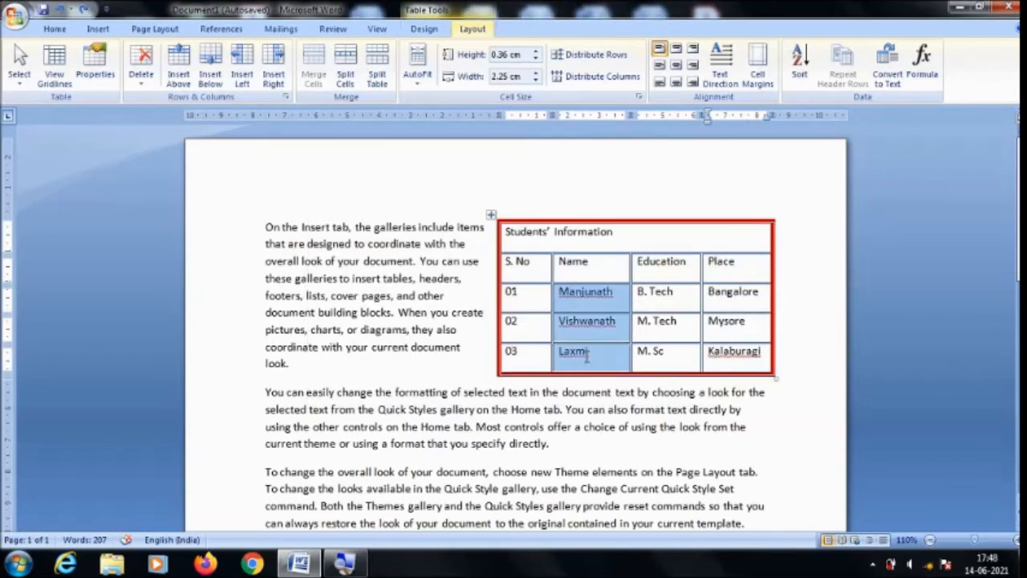
left_click(800, 78)
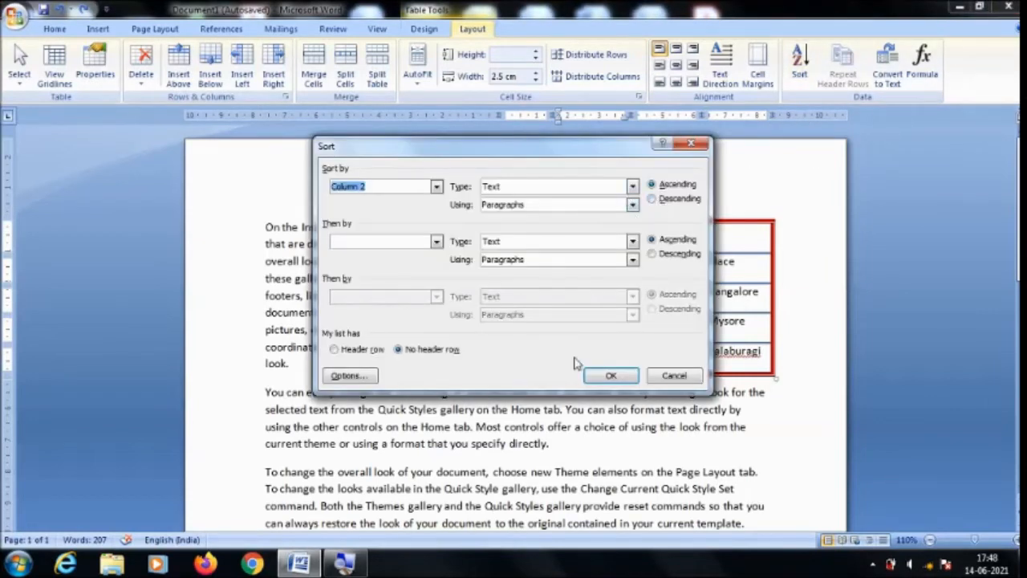
left_click(608, 374)
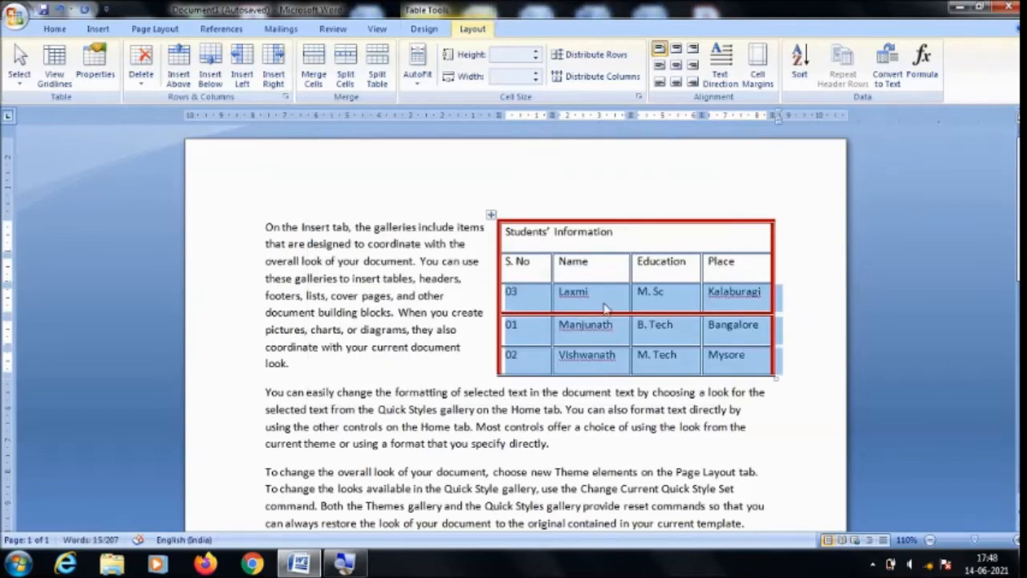
left_click(588, 353)
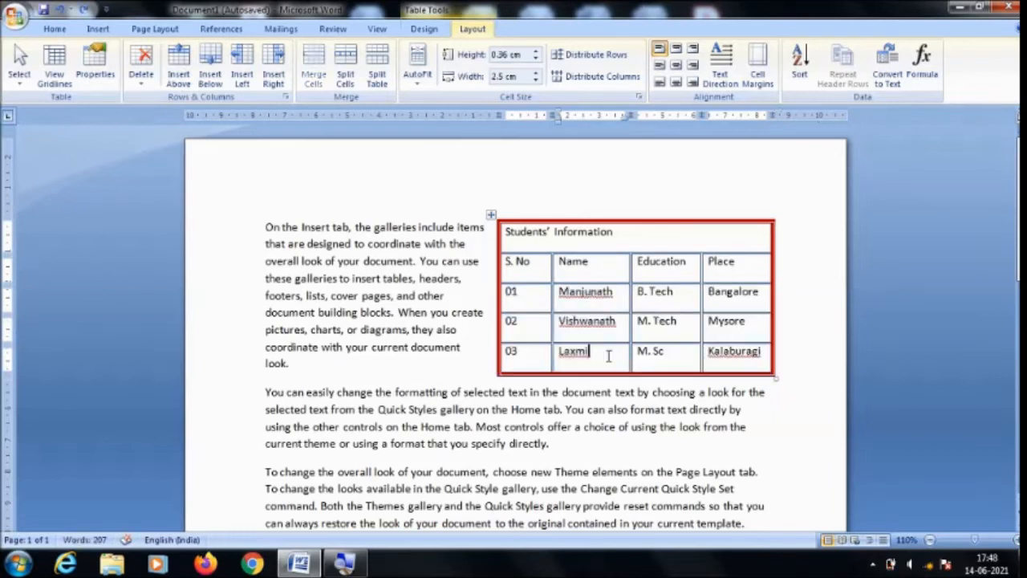
Add a row below the last student row and enter 5, 3 and 2 in its first three cells.
left_click(763, 352)
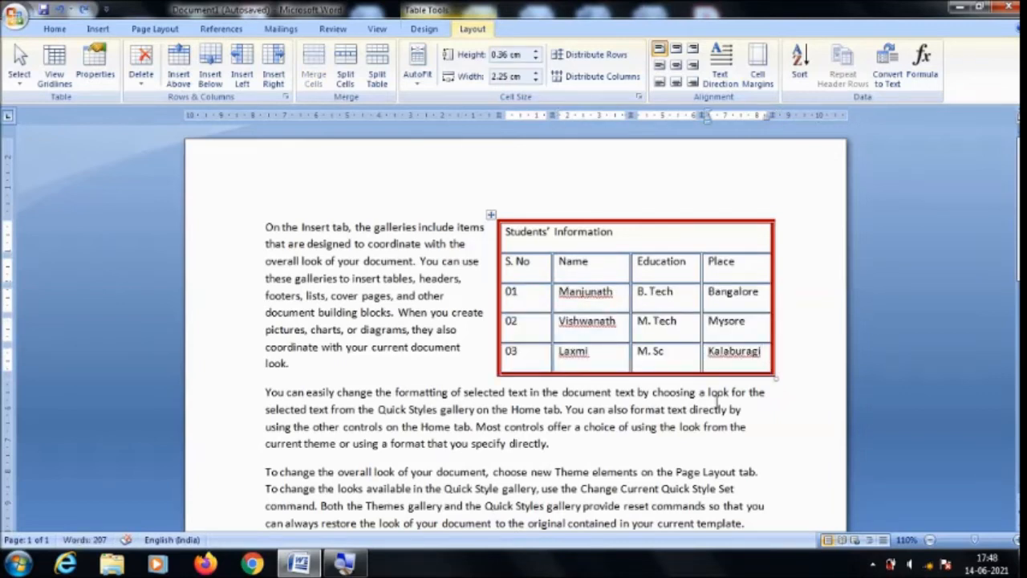
key("Tab")
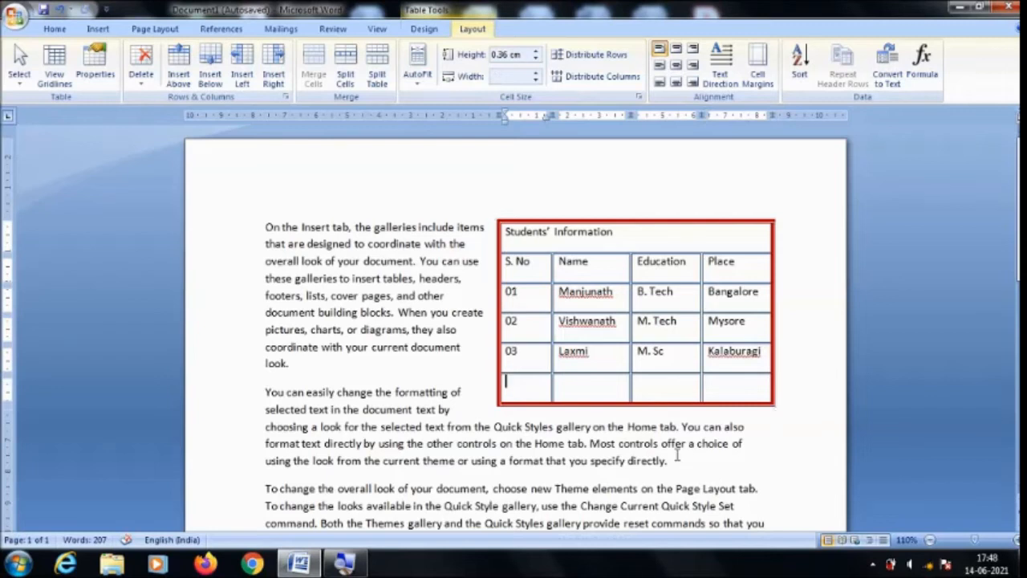
type("5")
key("Tab")
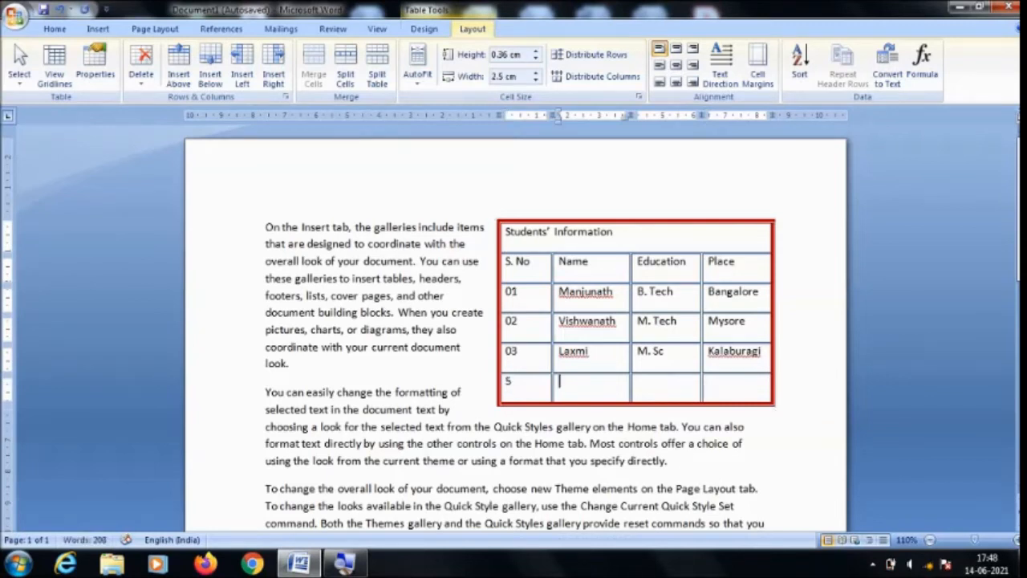
type("3")
key("Tab")
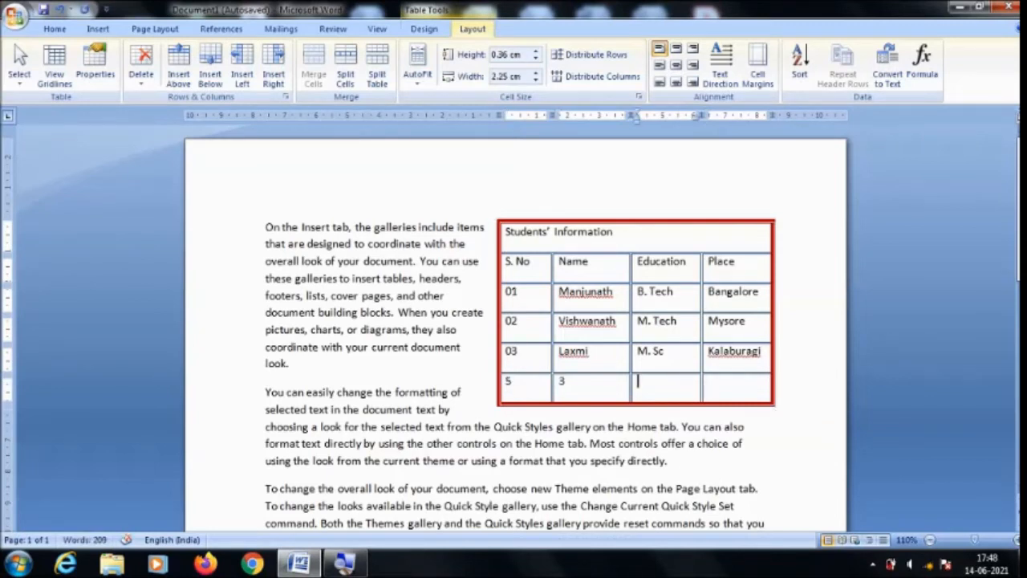
type("2")
key("Tab")
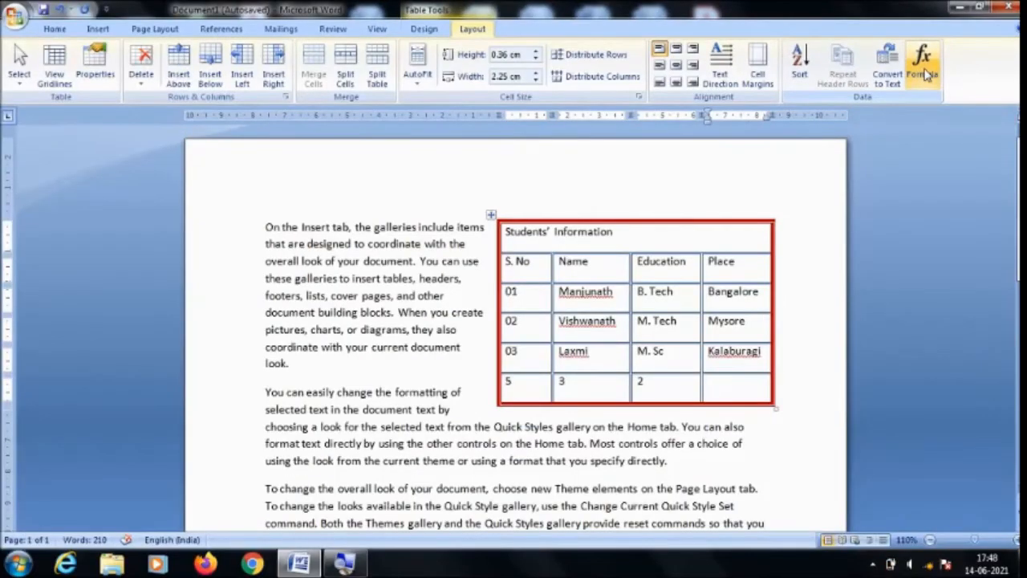
Insert the formula =SUM(LEFT) in the number row's last cell, and delete the result.
left_click(924, 71)
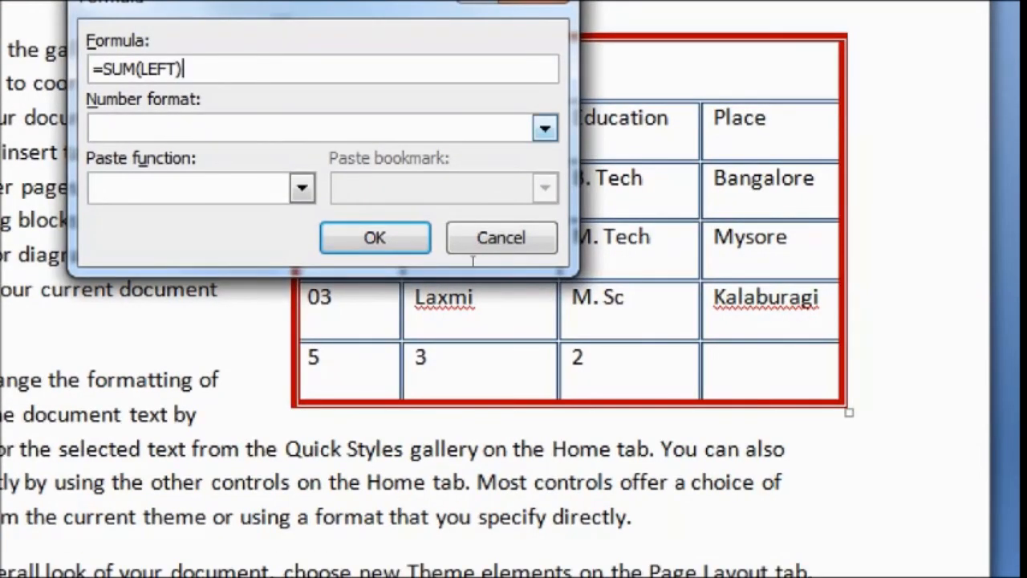
key("Return")
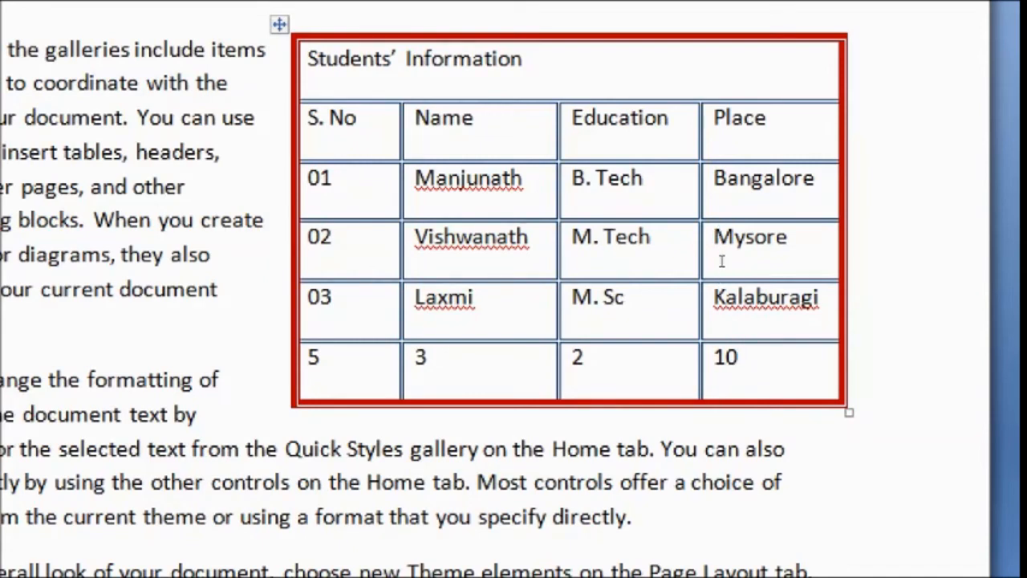
key("BackSpace")
key("BackSpace")
Replace the Place column's heading and three entries with 10, 50, 20 and 30 from top to bottom.
left_click_drag(745, 117, 738, 361)
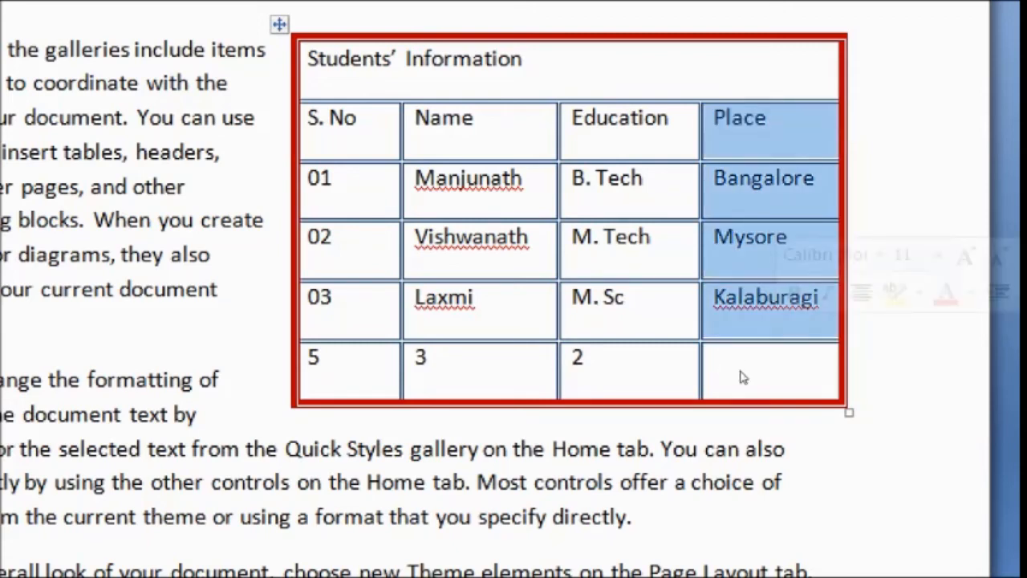
key("Delete")
type("1")
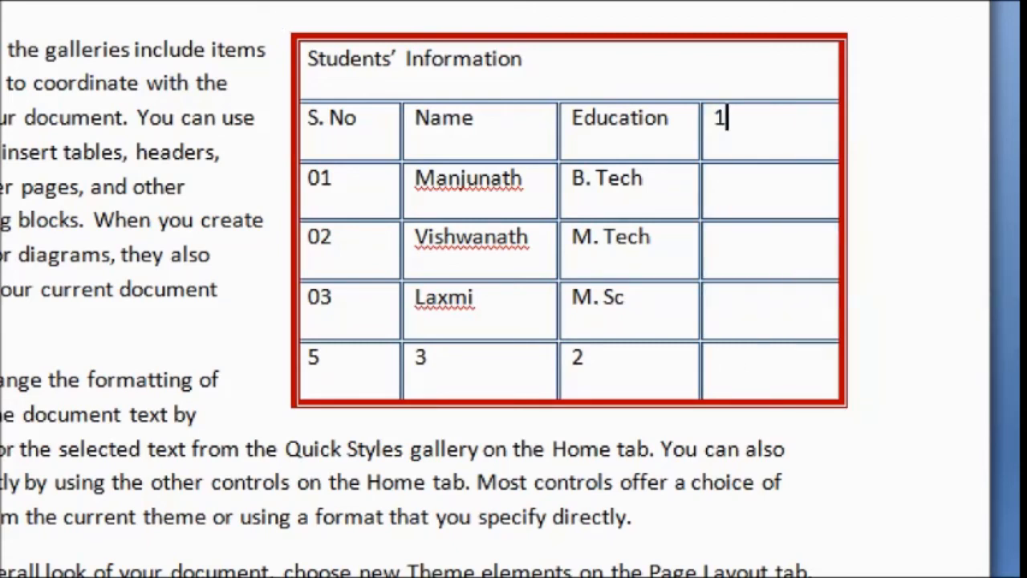
type("0")
key("Down")
type("50")
key("Down")
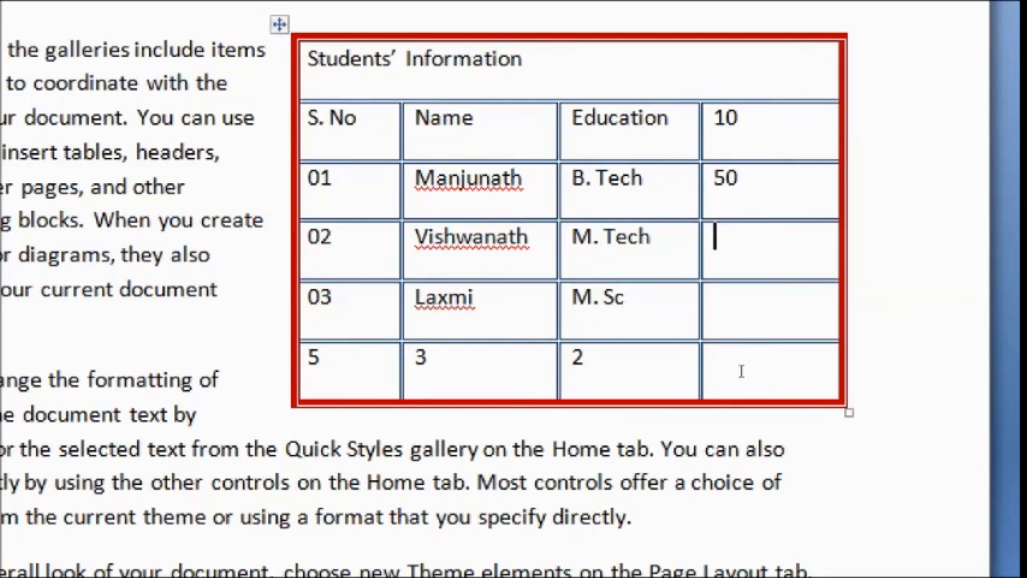
type("20")
key("Down")
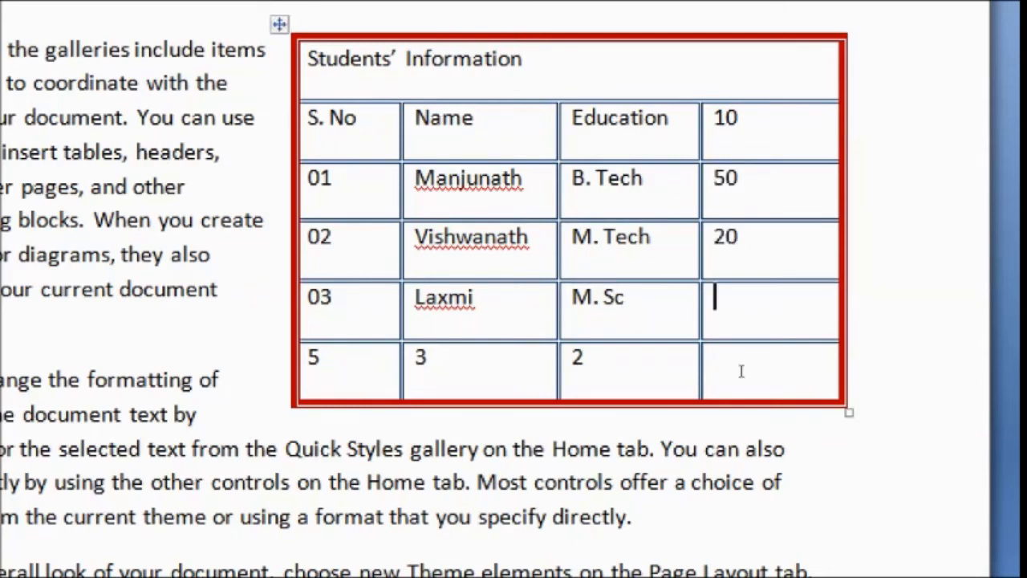
type("30")
Total the last column's numbers in its bottom cell with the formula =SUM(ABOVE).
key("Down")
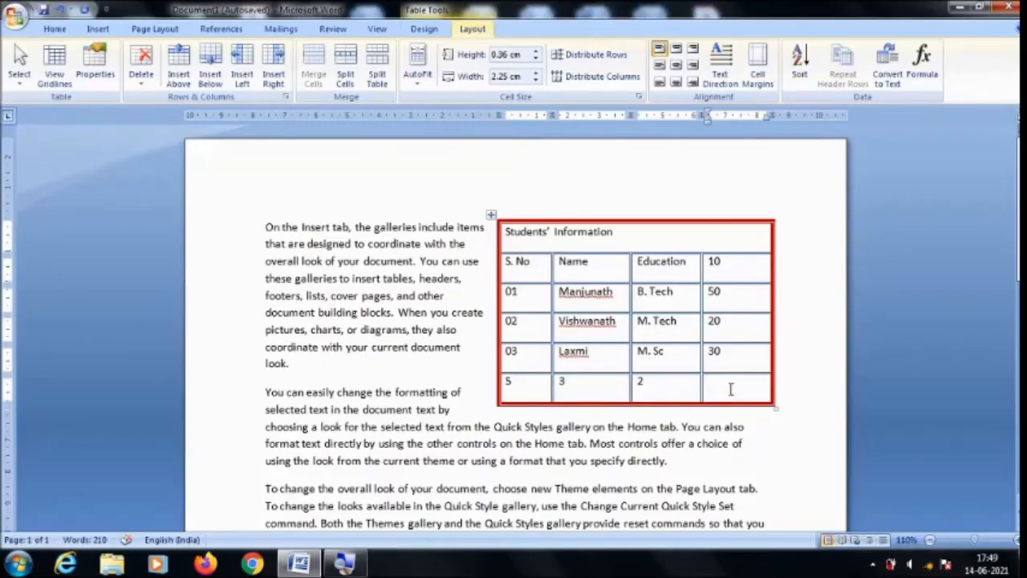
left_click(934, 70)
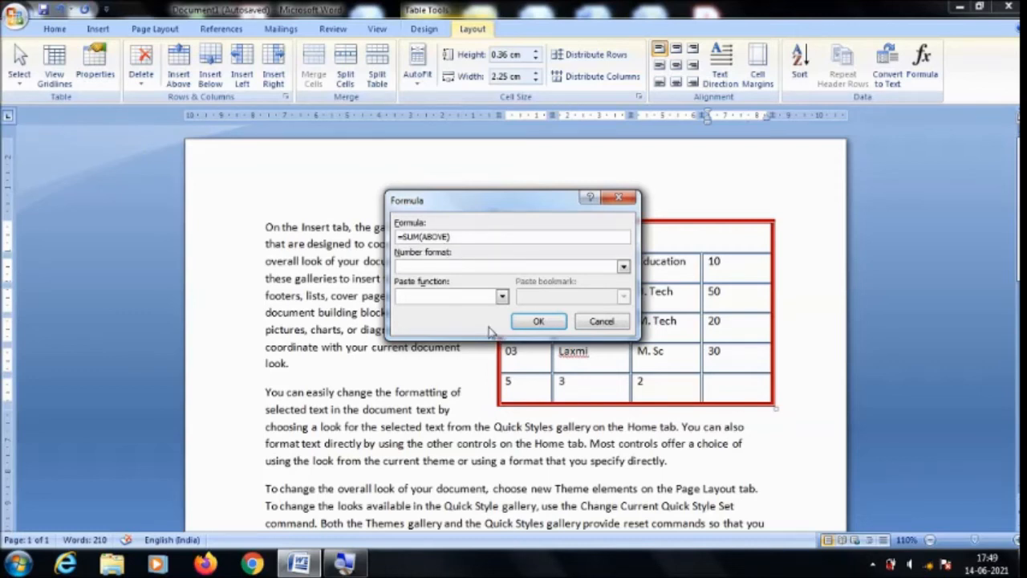
left_click(536, 321)
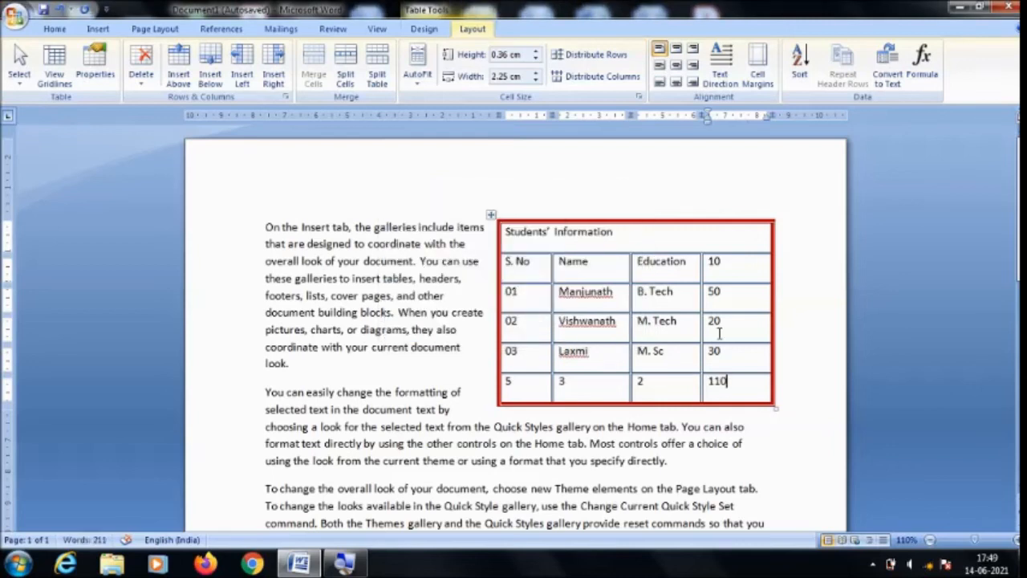